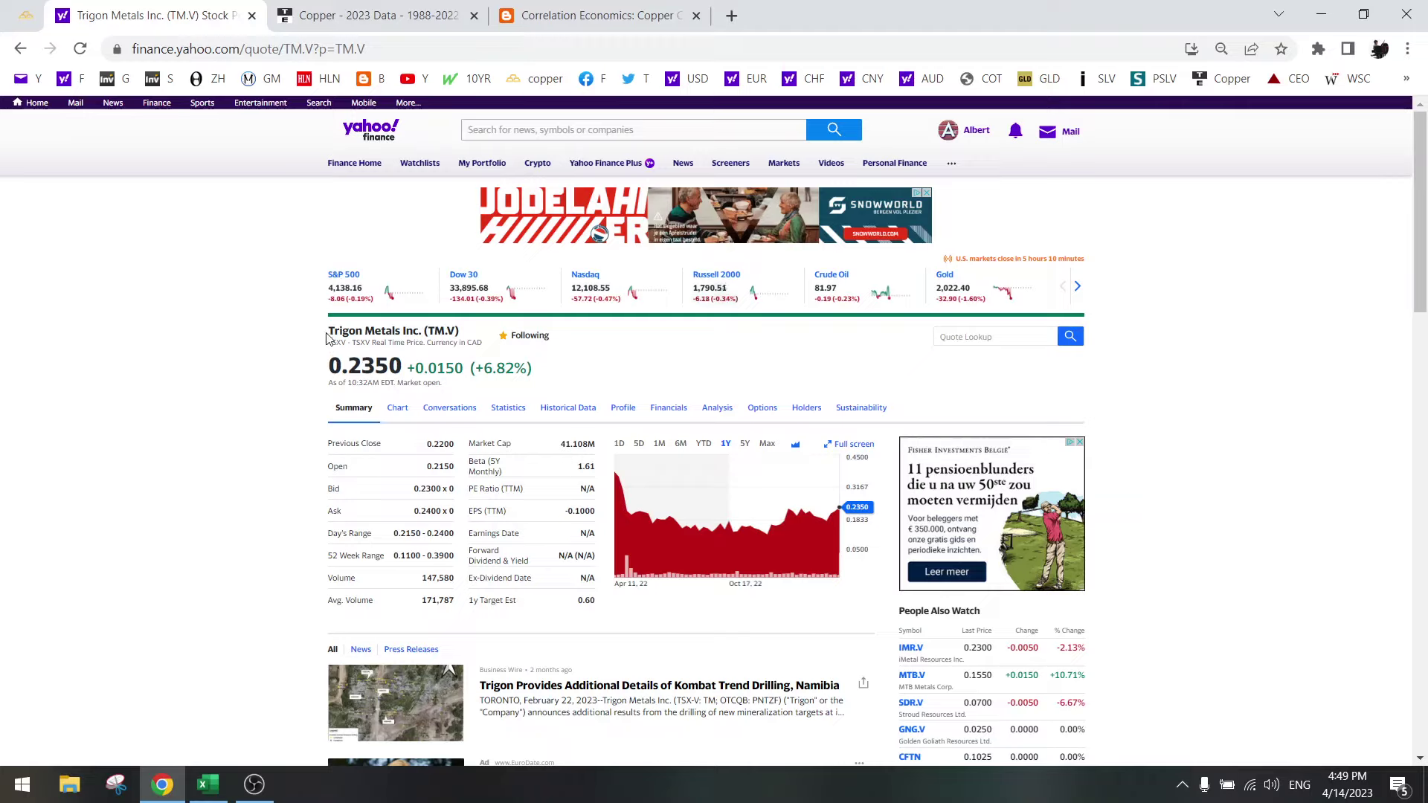
Show the five-year price chart of Trigon Metals and the five-year copper price chart on Trading Economics.
left_click(743, 444)
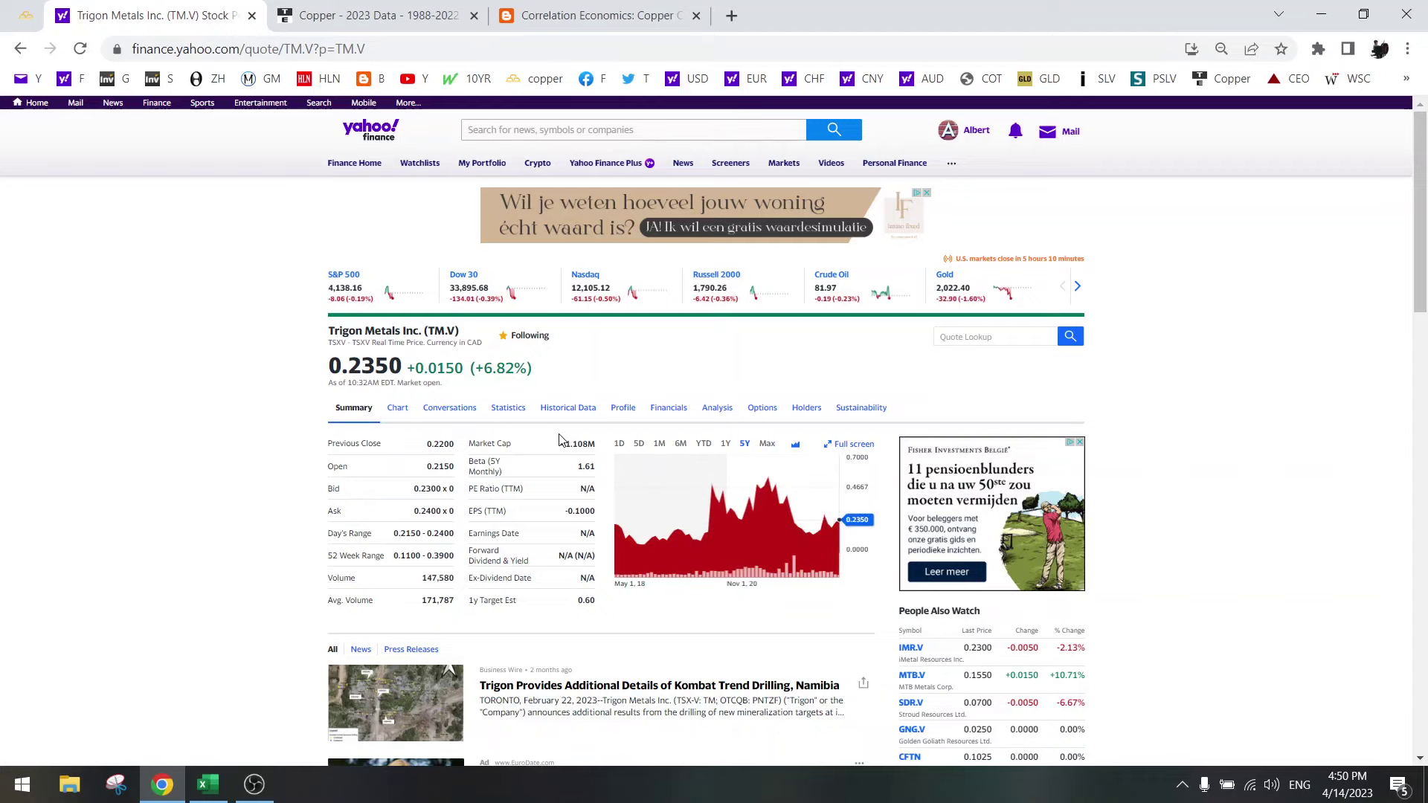
left_click(365, 9)
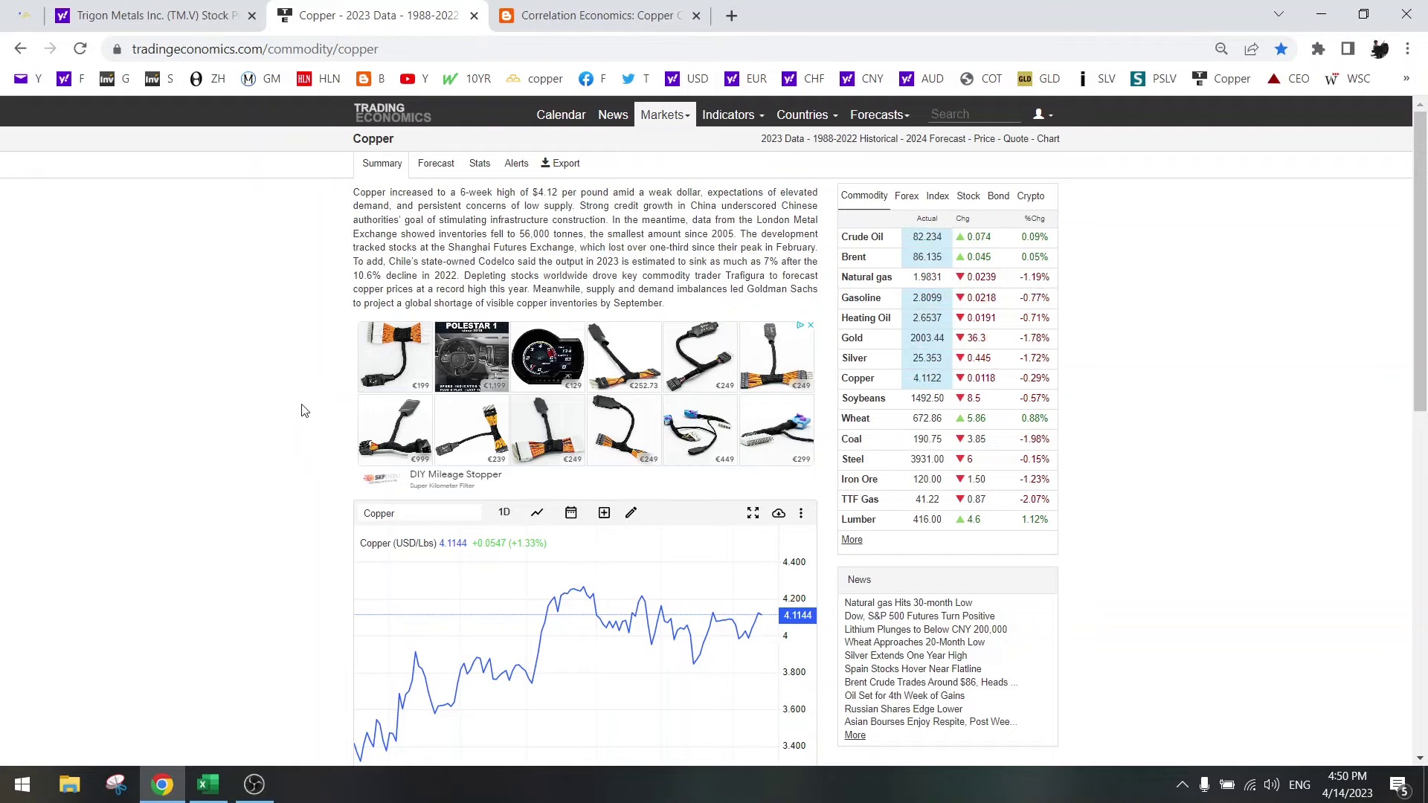
scroll(301, 383, "down", 3)
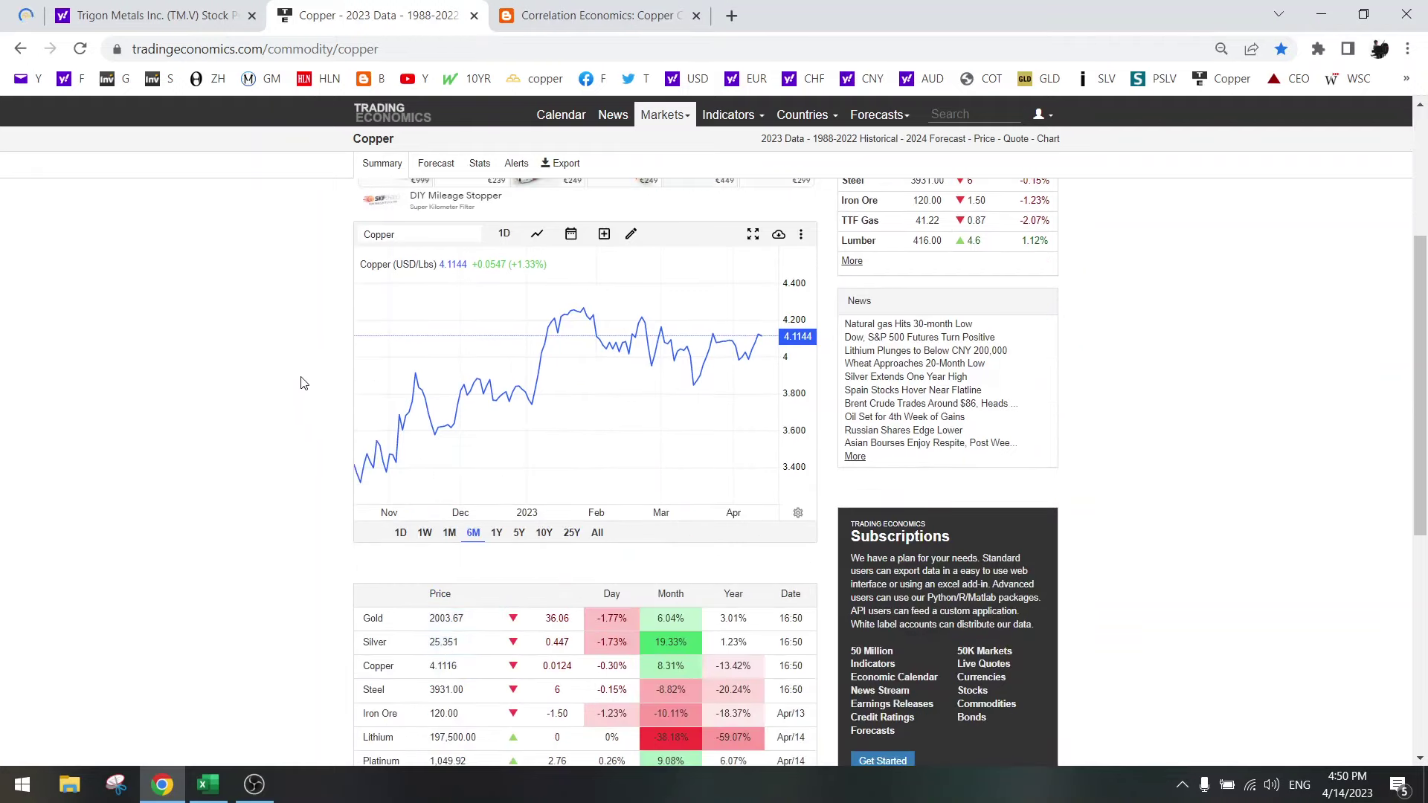
left_click(520, 534)
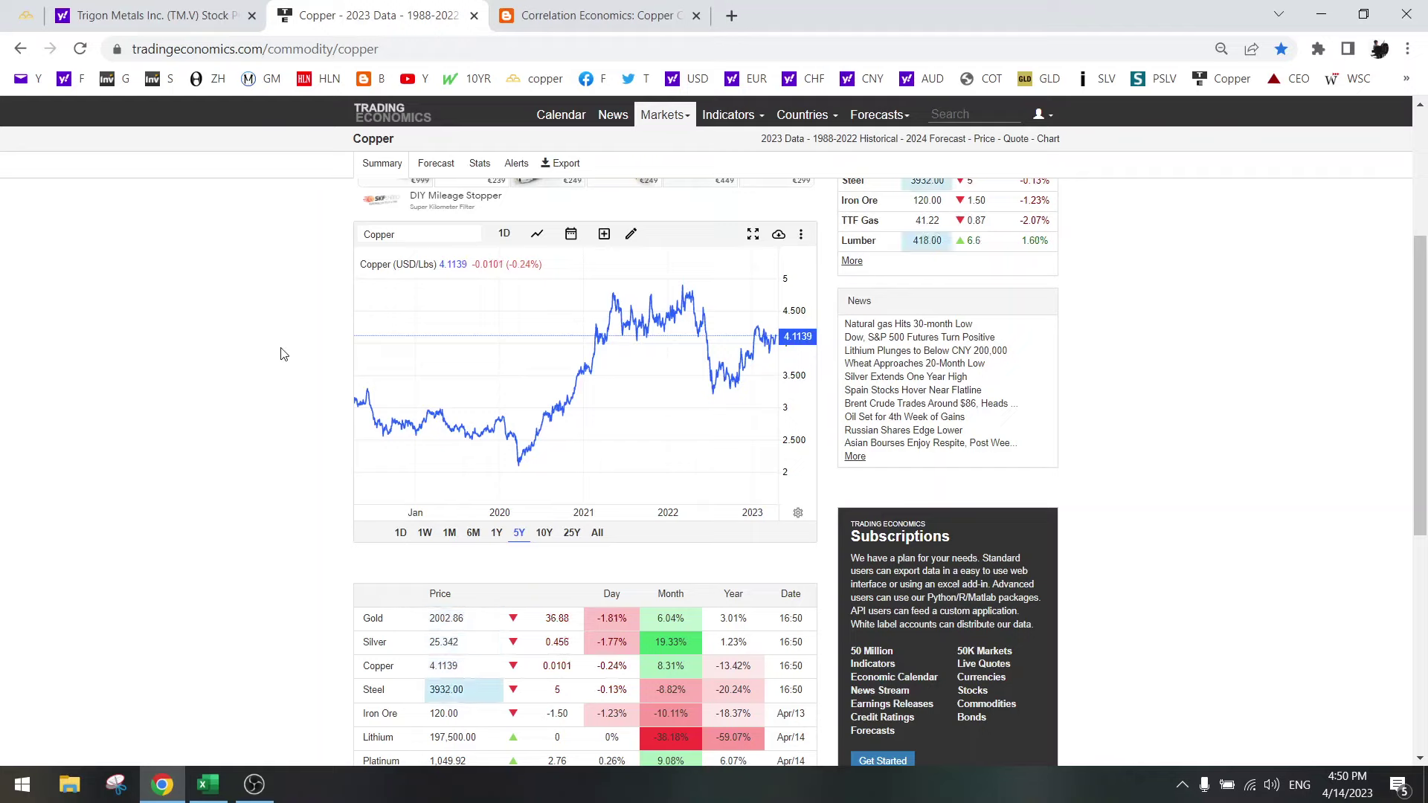
Review the Copper Checklist blog post's charts on the Kilian Zhou Real Economy Index and the copper/gold ratio.
left_click(570, 11)
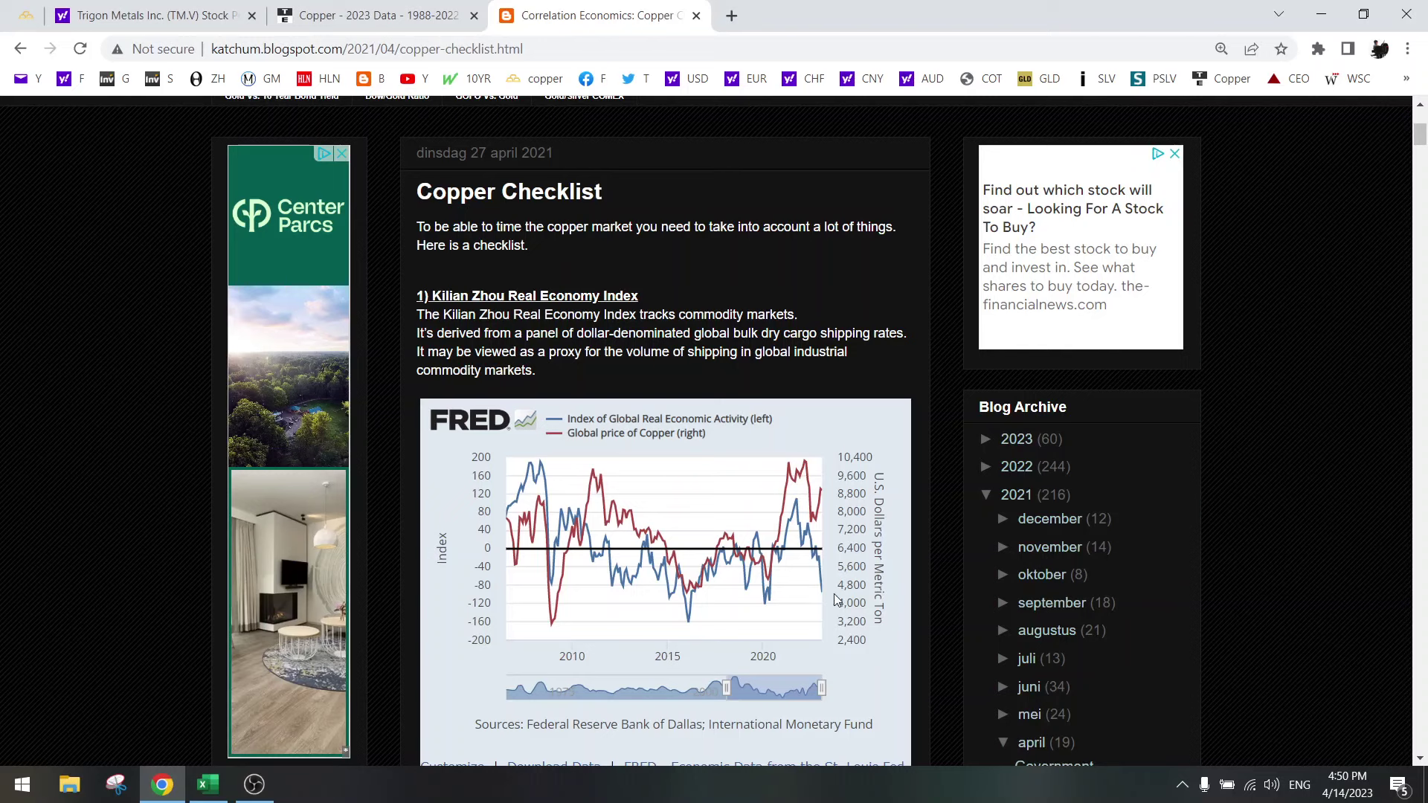
mouse_move(823, 604)
scroll(843, 508, "down", 6)
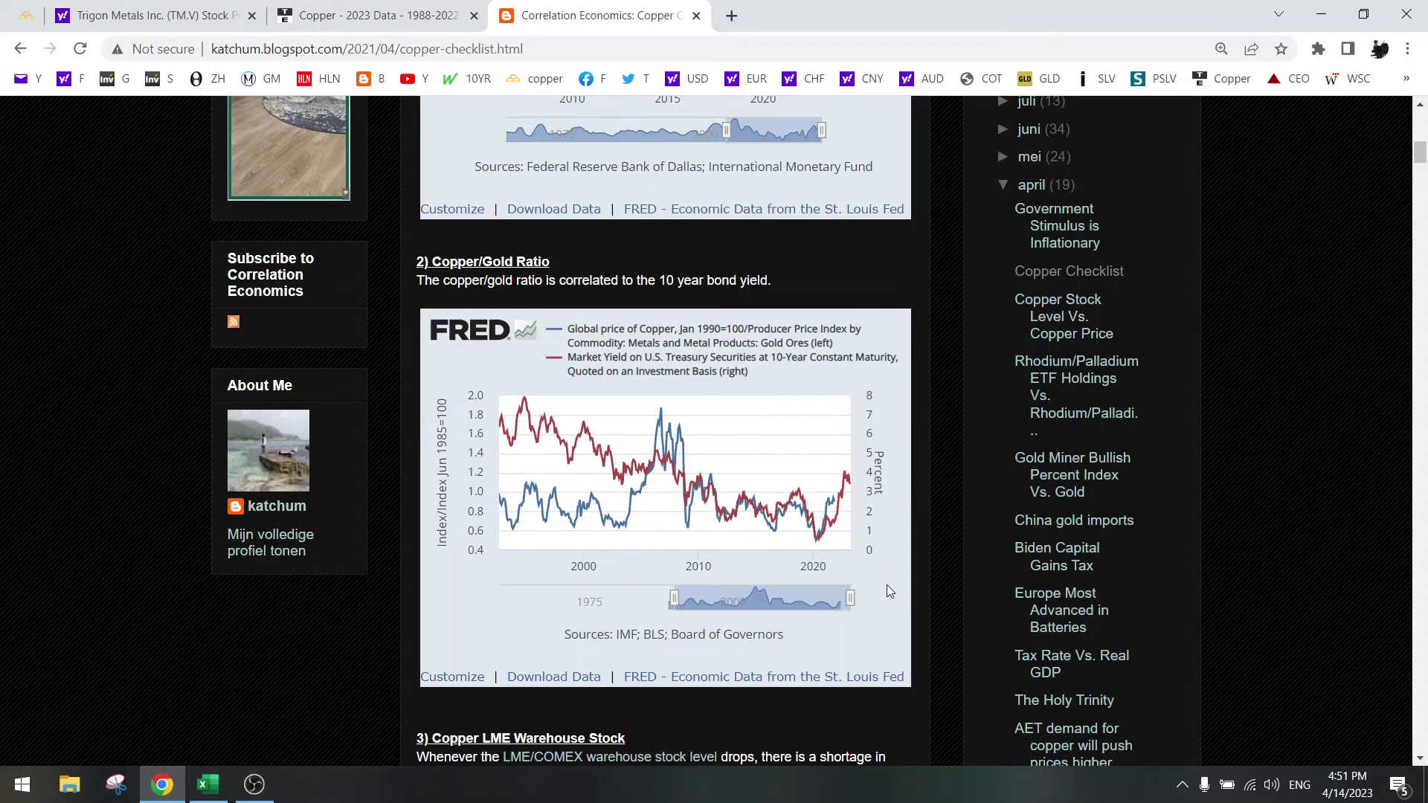
mouse_move(859, 485)
scroll(927, 479, "down", 7)
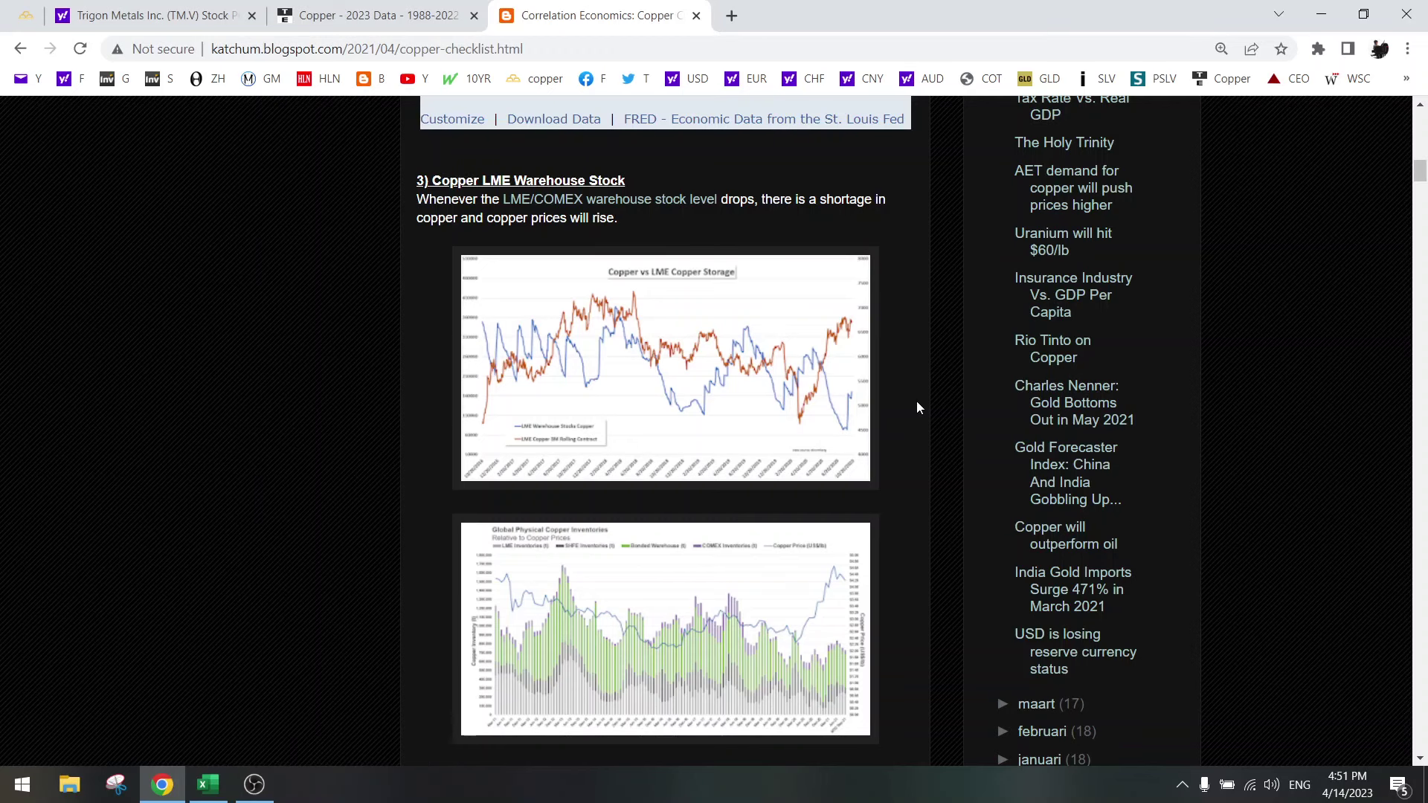
View the enlarged copper warehouse inventory charts in the LME stock section, including the Financial Times stockpile depletion forecast.
scroll(916, 402, "down", 5)
scroll(916, 408, "down", 10)
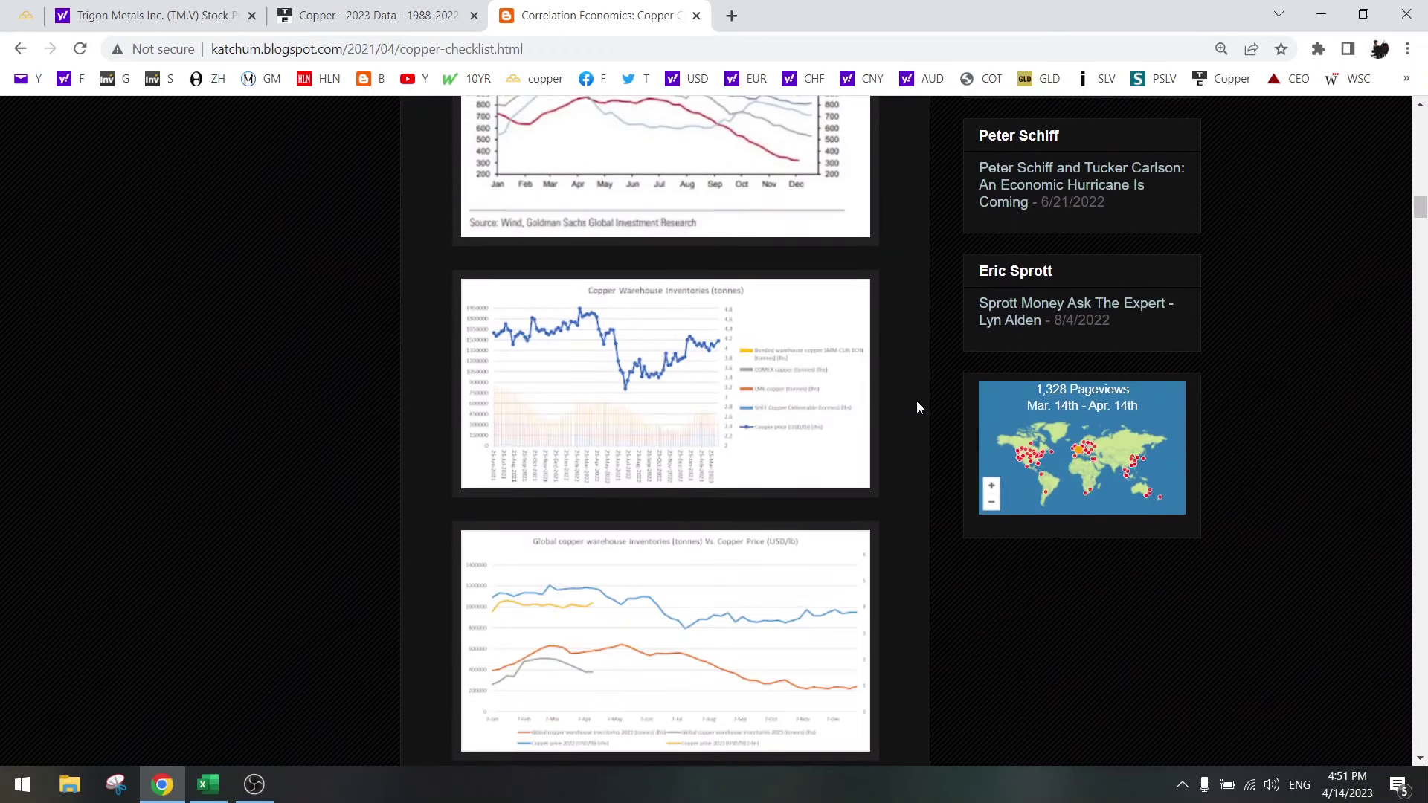
left_click(736, 408)
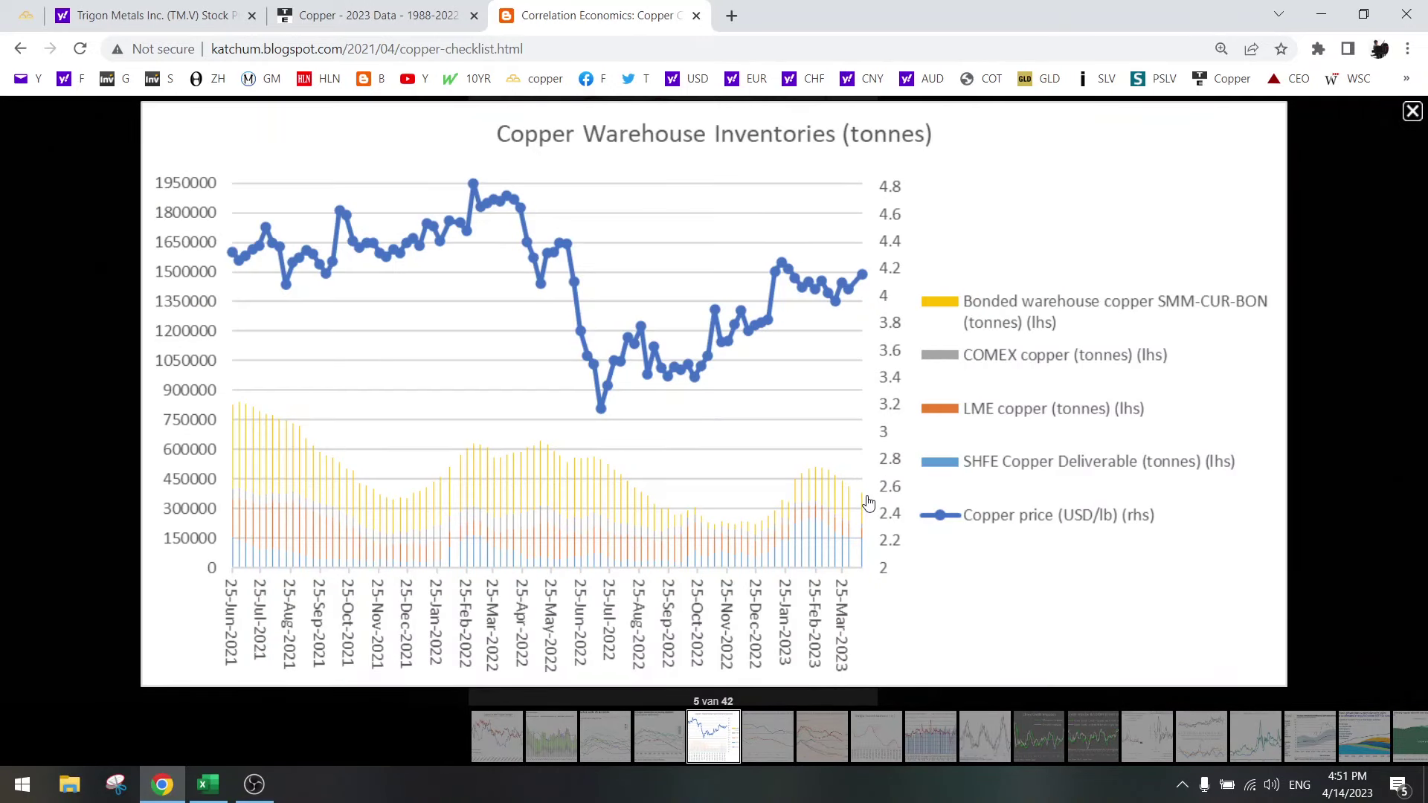
left_click(767, 732)
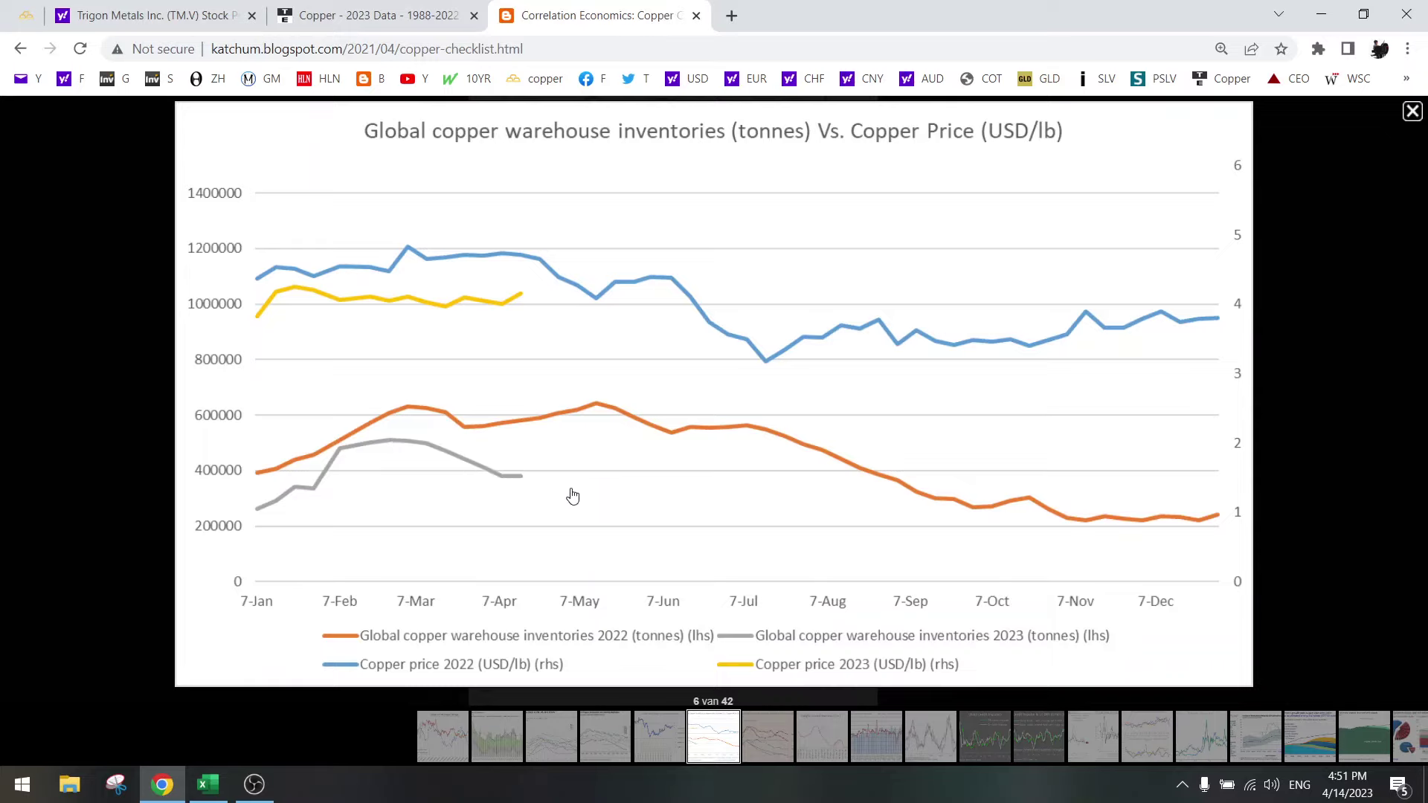
left_click(776, 738)
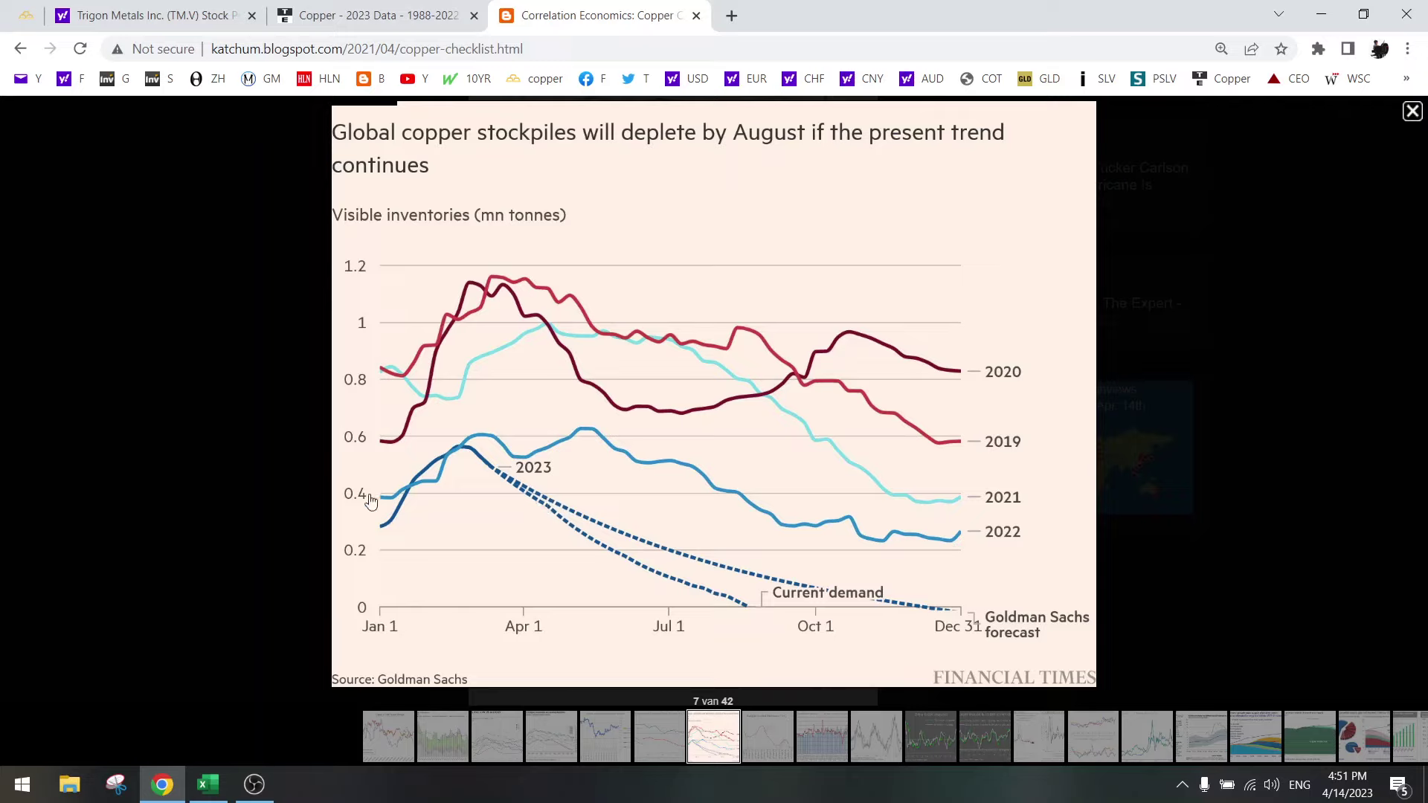
left_click(669, 740)
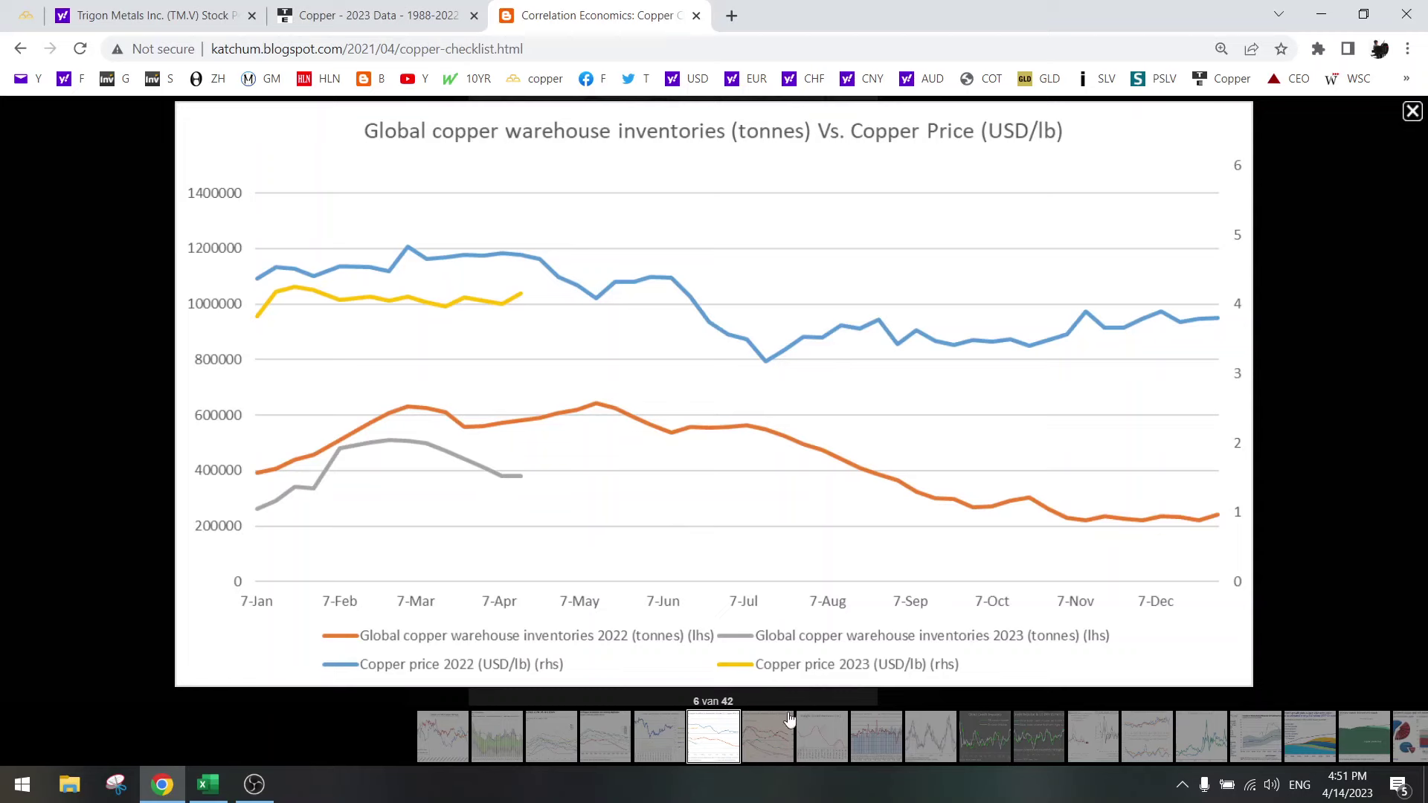
left_click(774, 734)
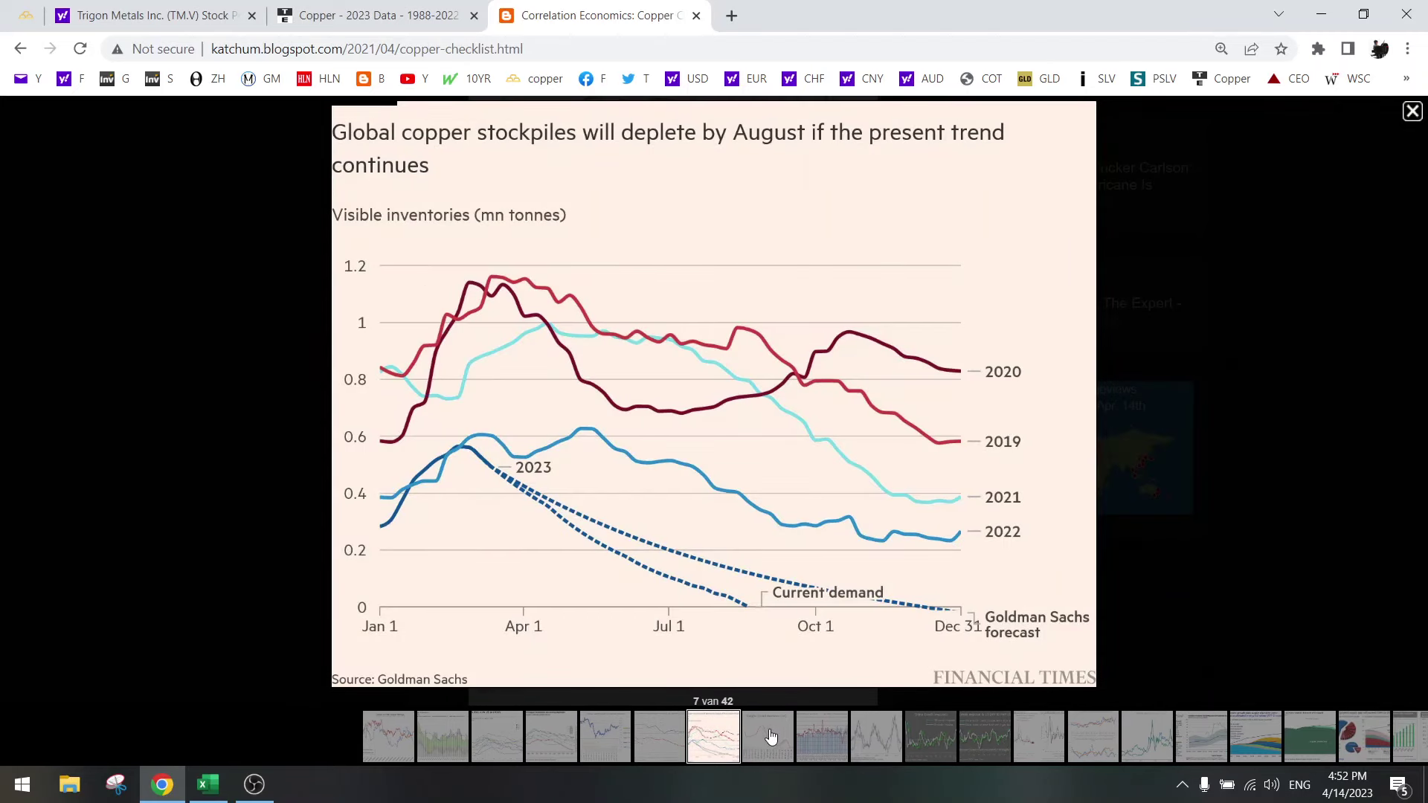
left_click(1283, 353)
Examine the enlarged China power consumption chart in section 4 of the checklist, closing it when done.
scroll(796, 394, "down", 10)
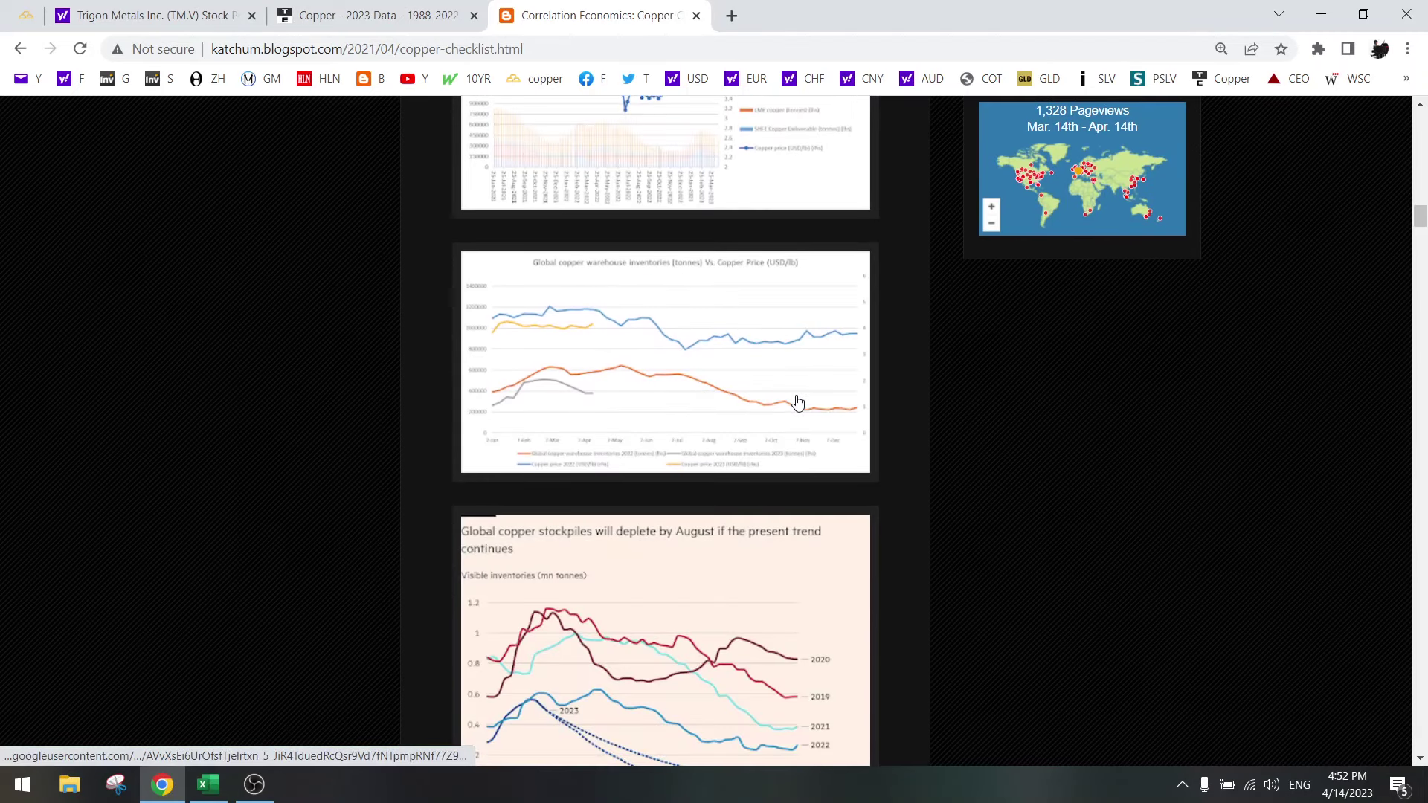
scroll(797, 402, "down", 3)
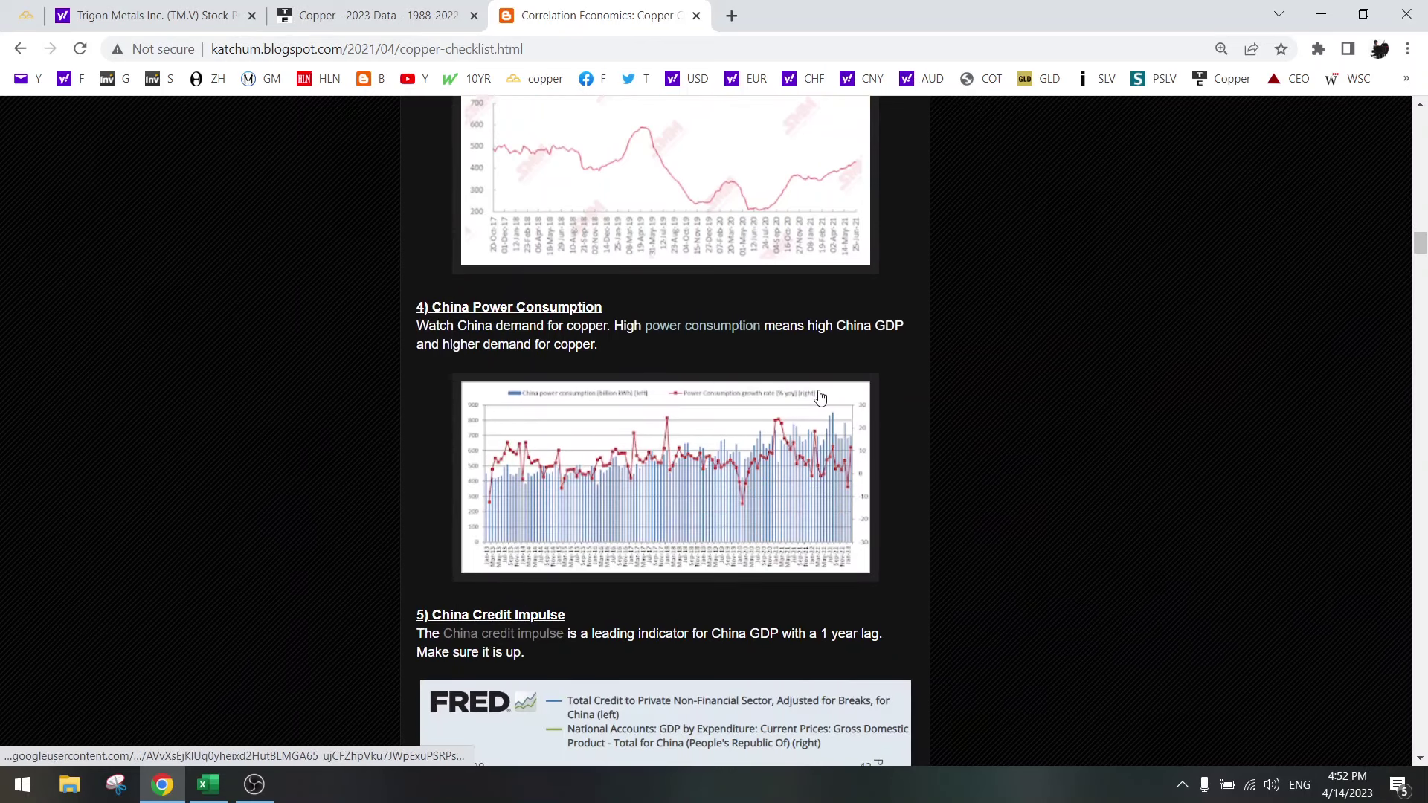
left_click(735, 448)
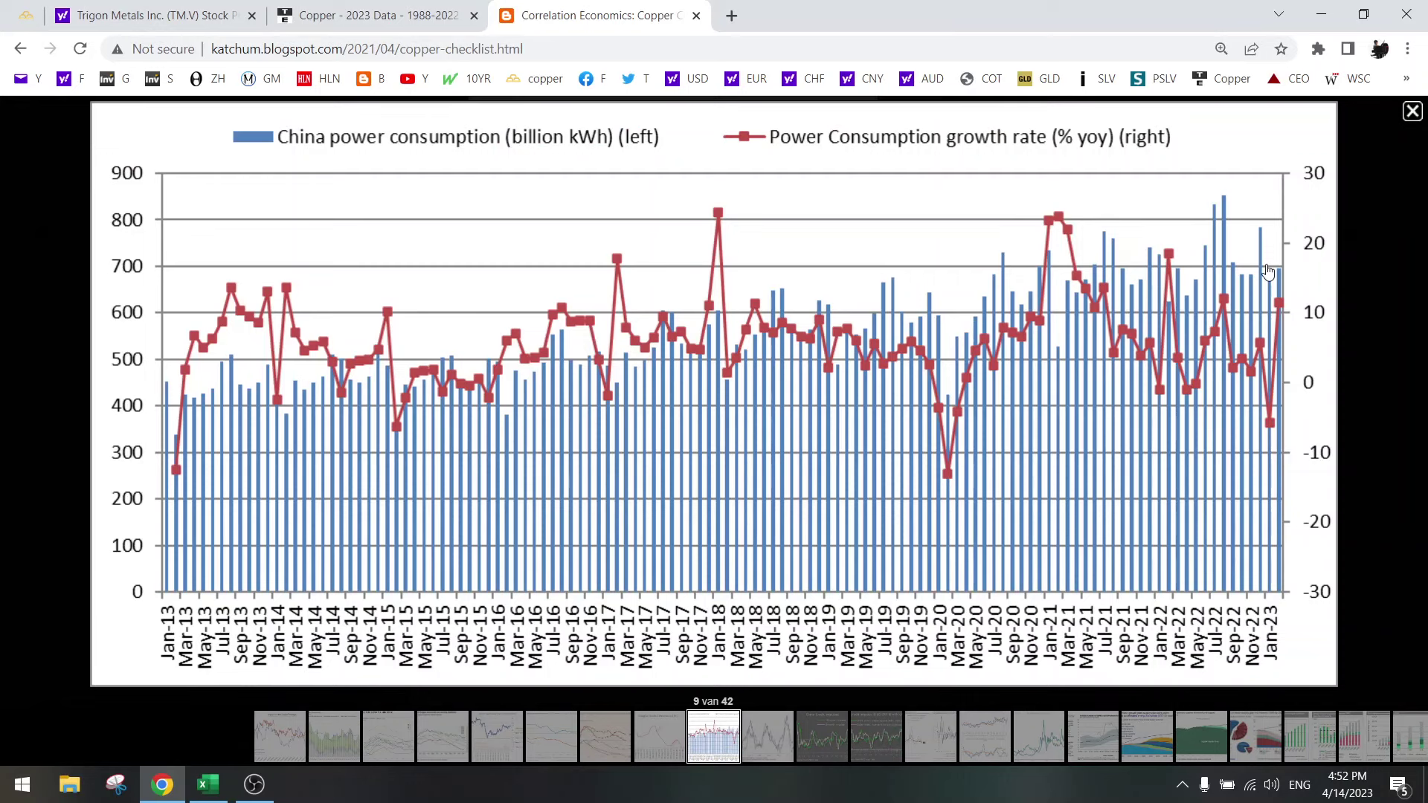
left_click(1413, 112)
Examine the enlarged charts comparing the 6-month accumulated China credit impulse with copper delayed 6 months, closing them when done.
scroll(814, 383, "down", 5)
scroll(878, 388, "down", 20)
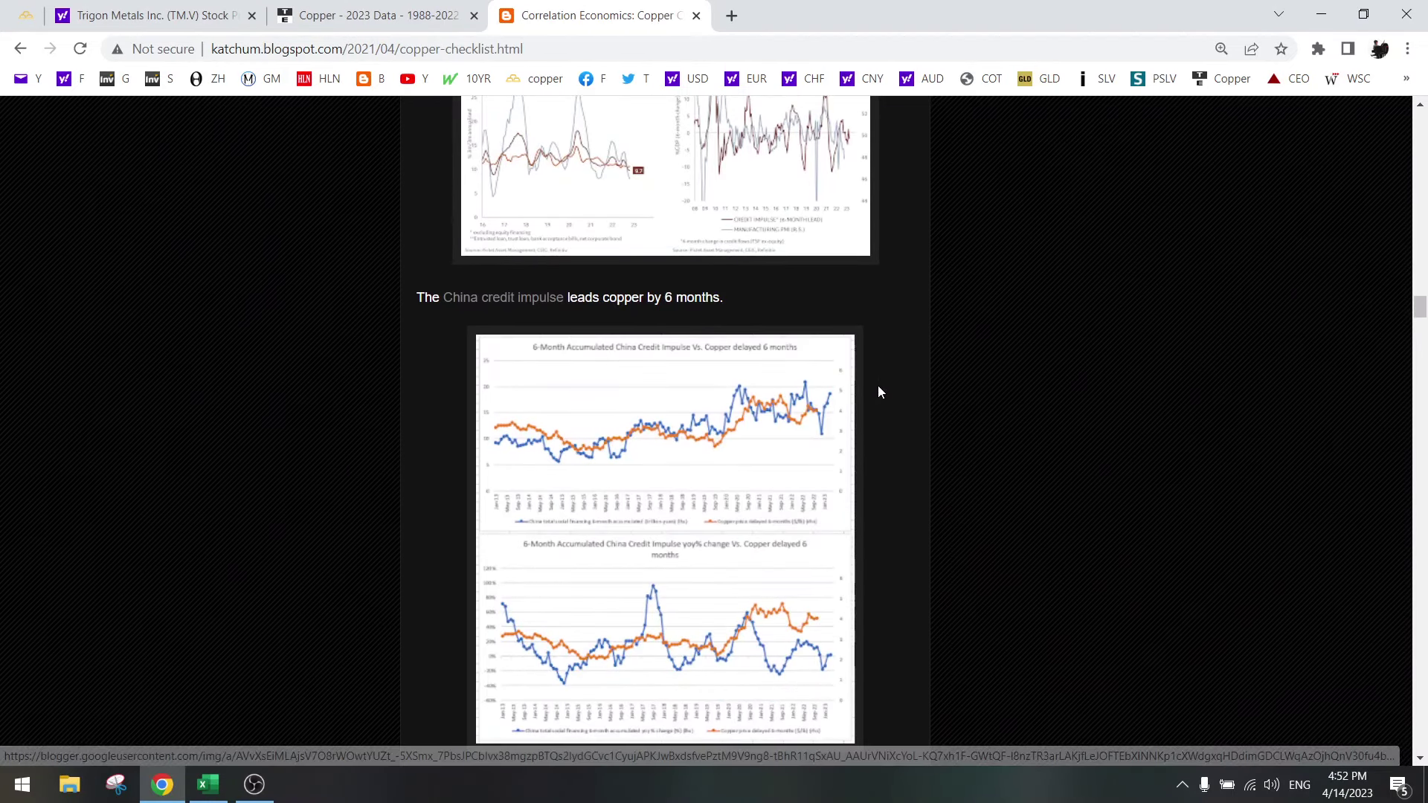
scroll(879, 394, "up", 7)
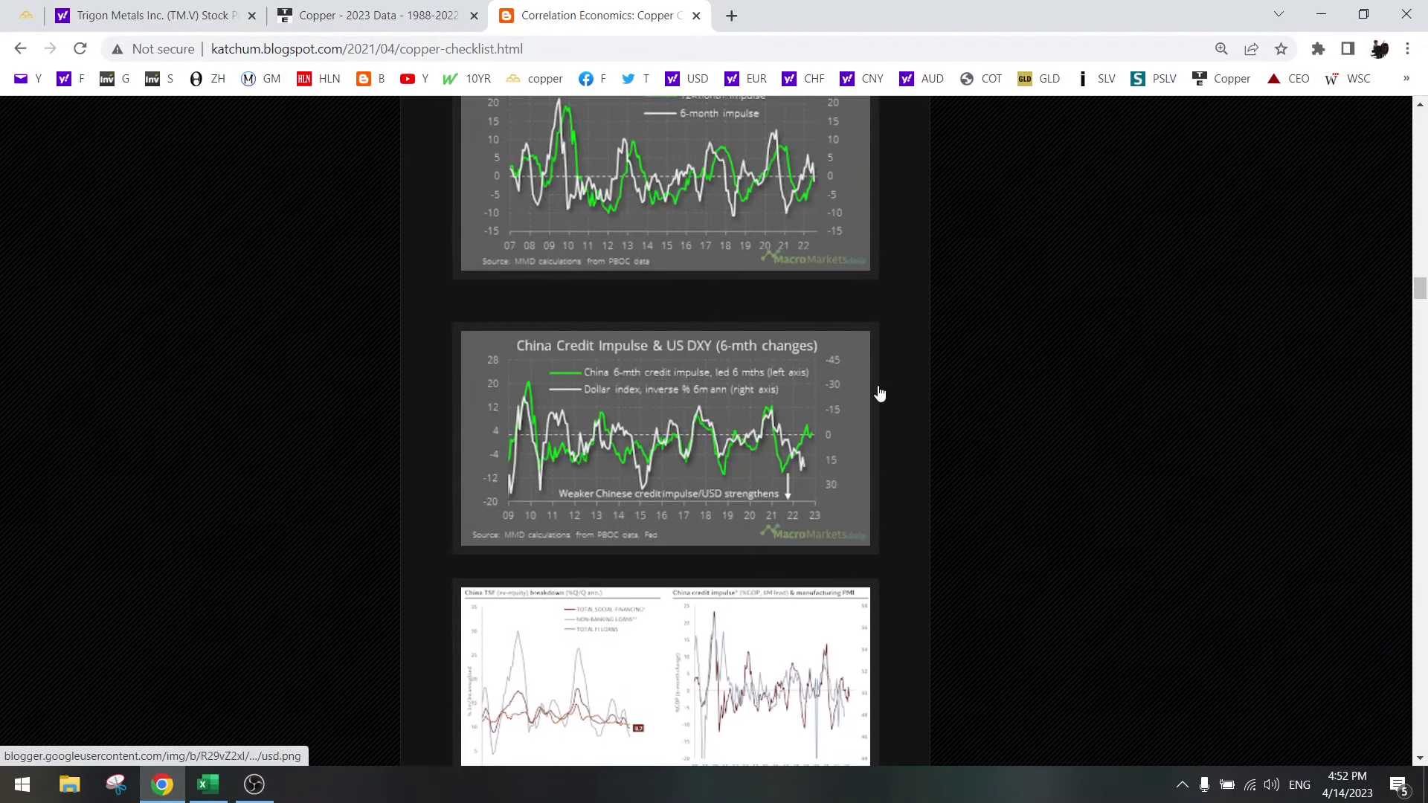
scroll(876, 394, "down", 10)
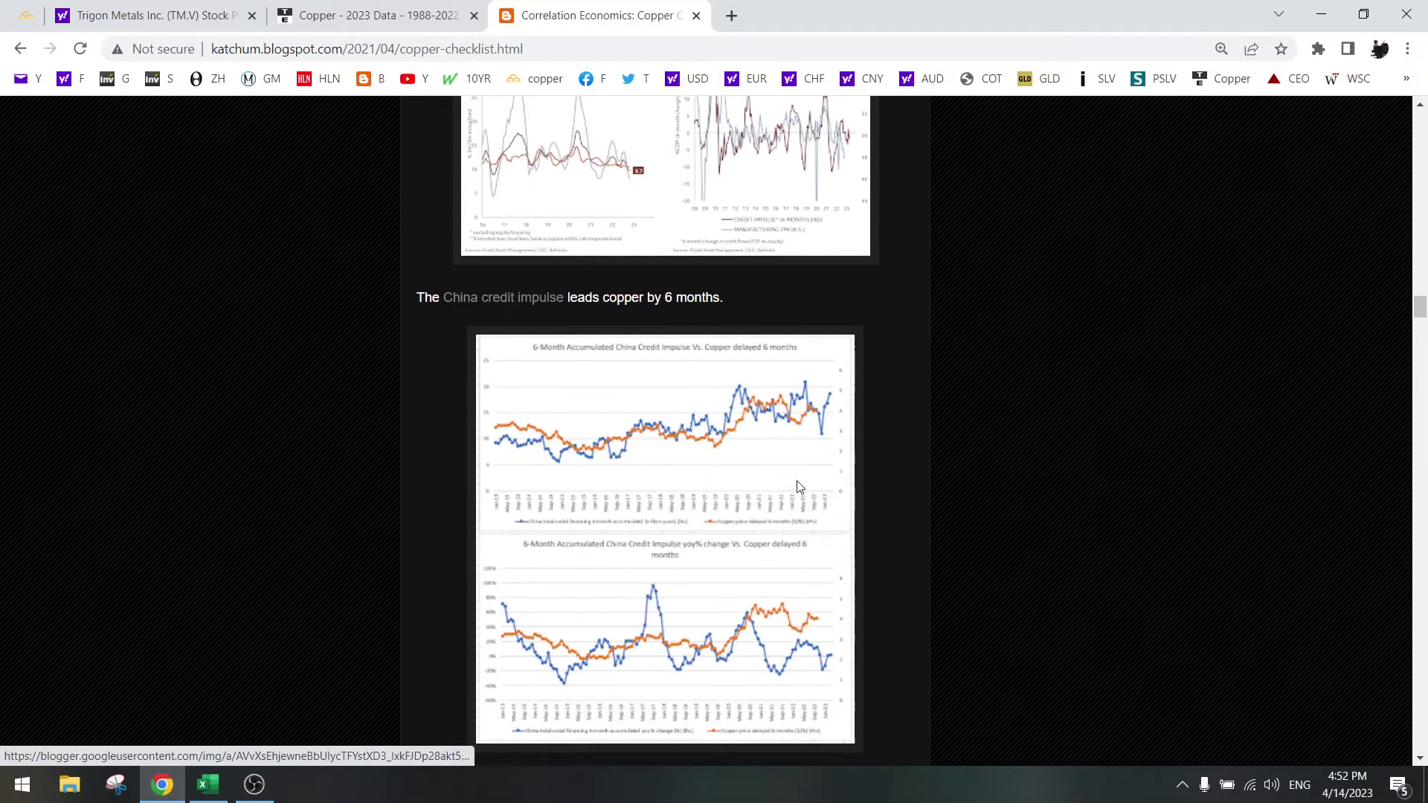
left_click(796, 481)
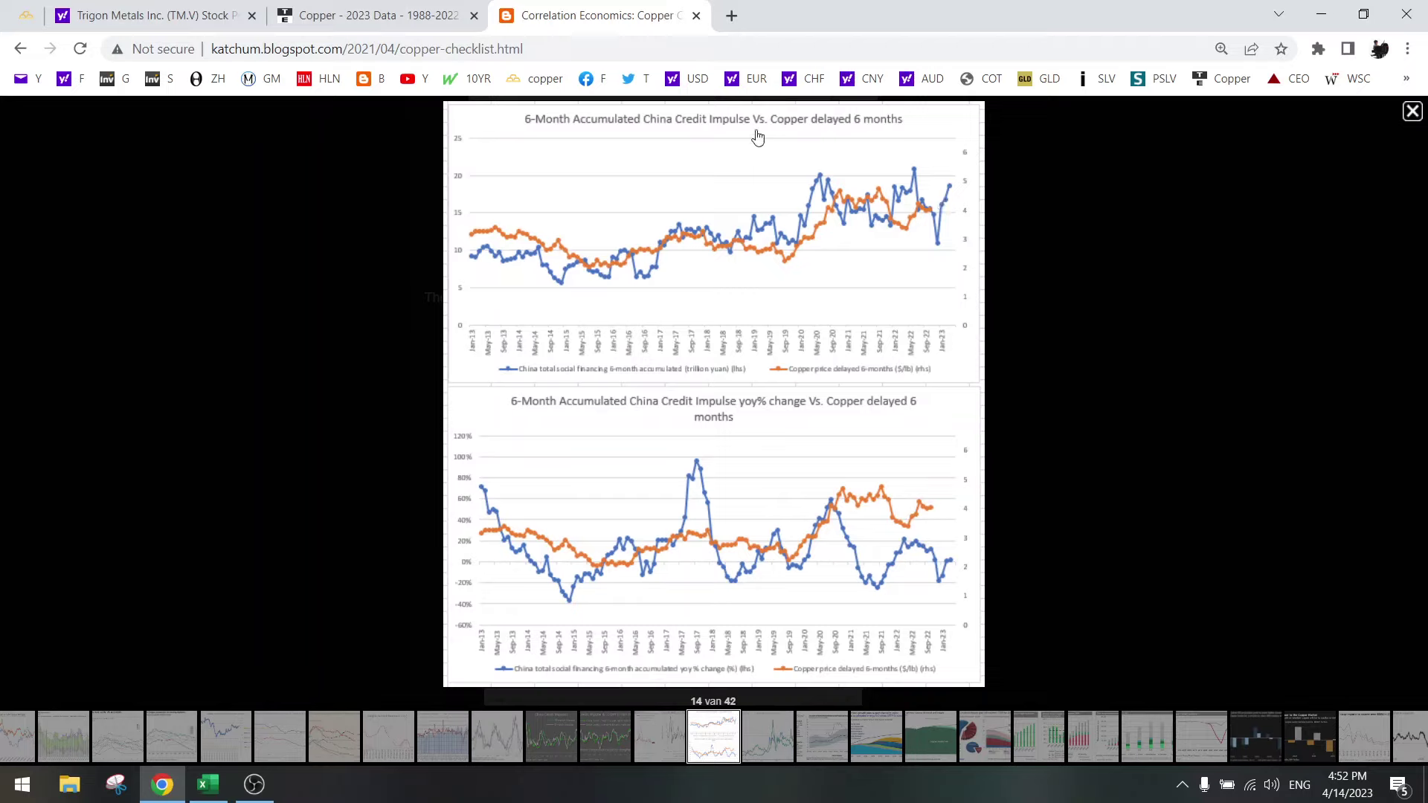
left_click(1151, 195)
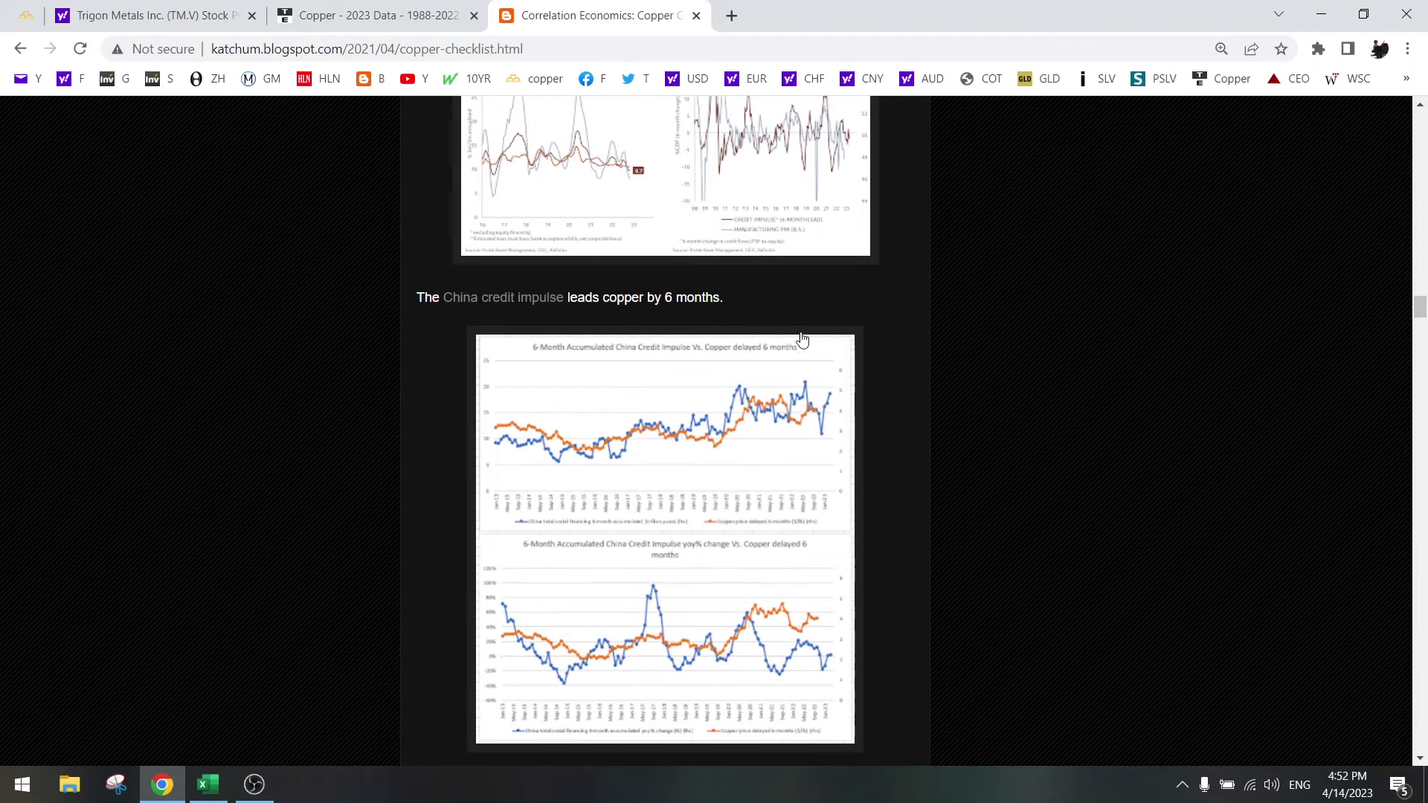
Open the checklist's Shanghai Composite Index link in a new tab and display the index's full price history.
scroll(805, 349, "down", 7)
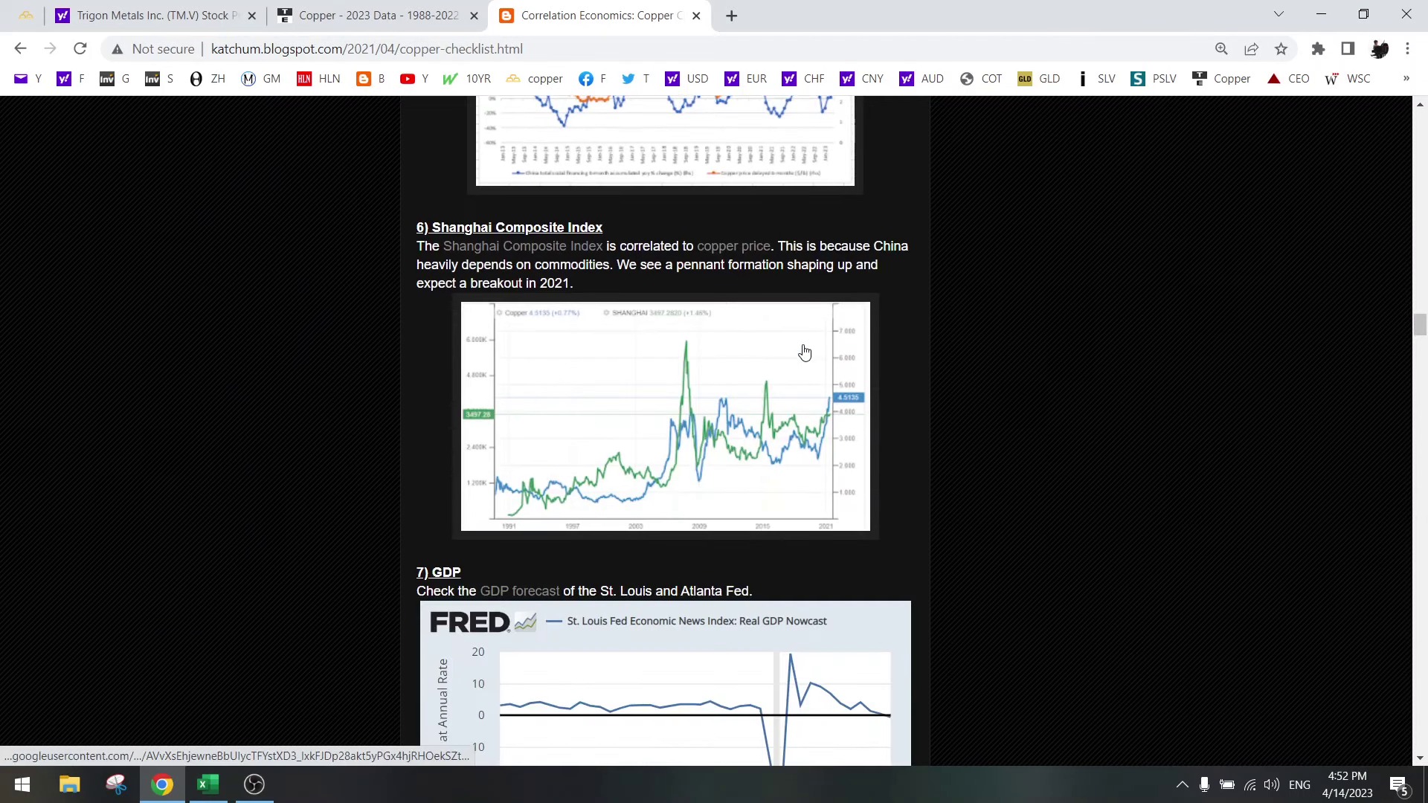
right_click(581, 256)
left_click(632, 269)
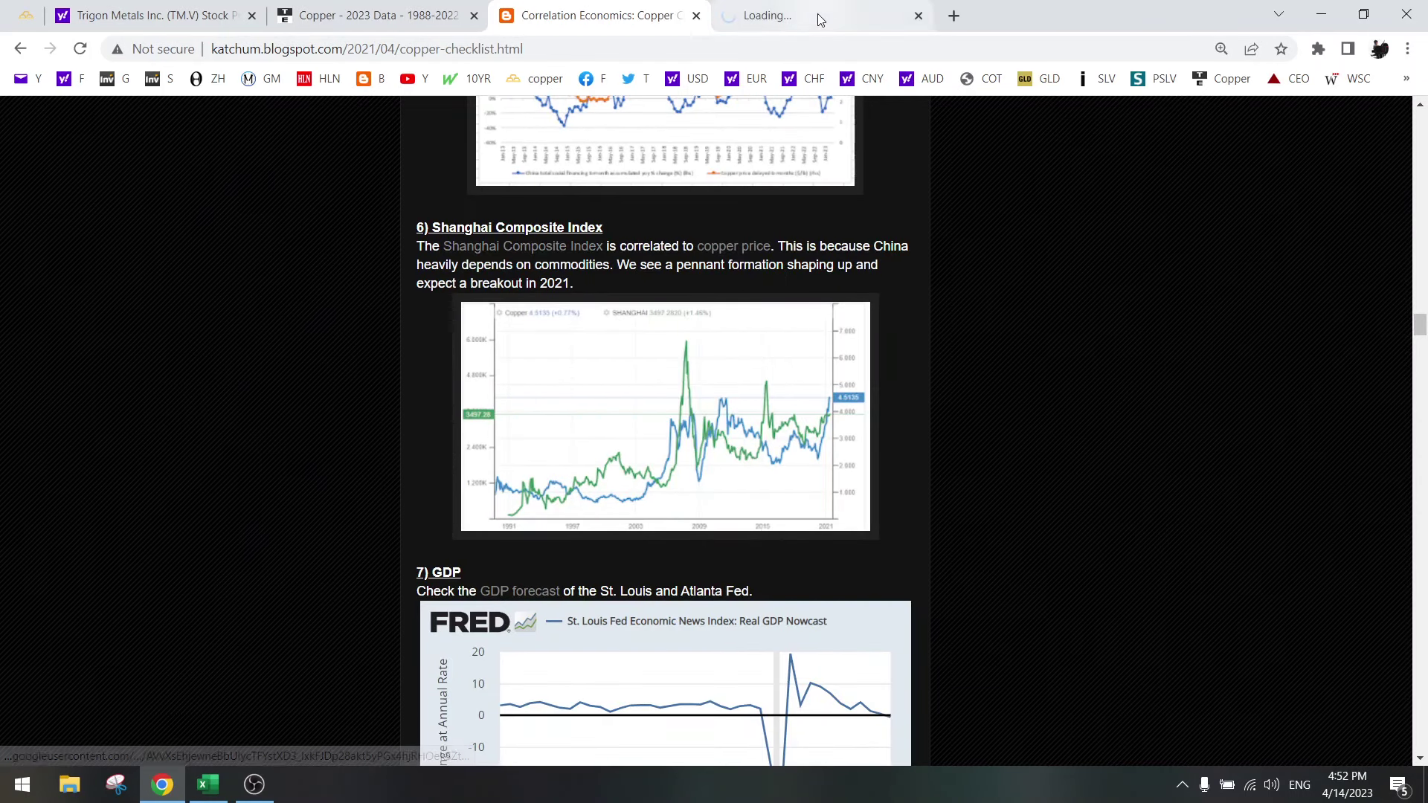
left_click(818, 14)
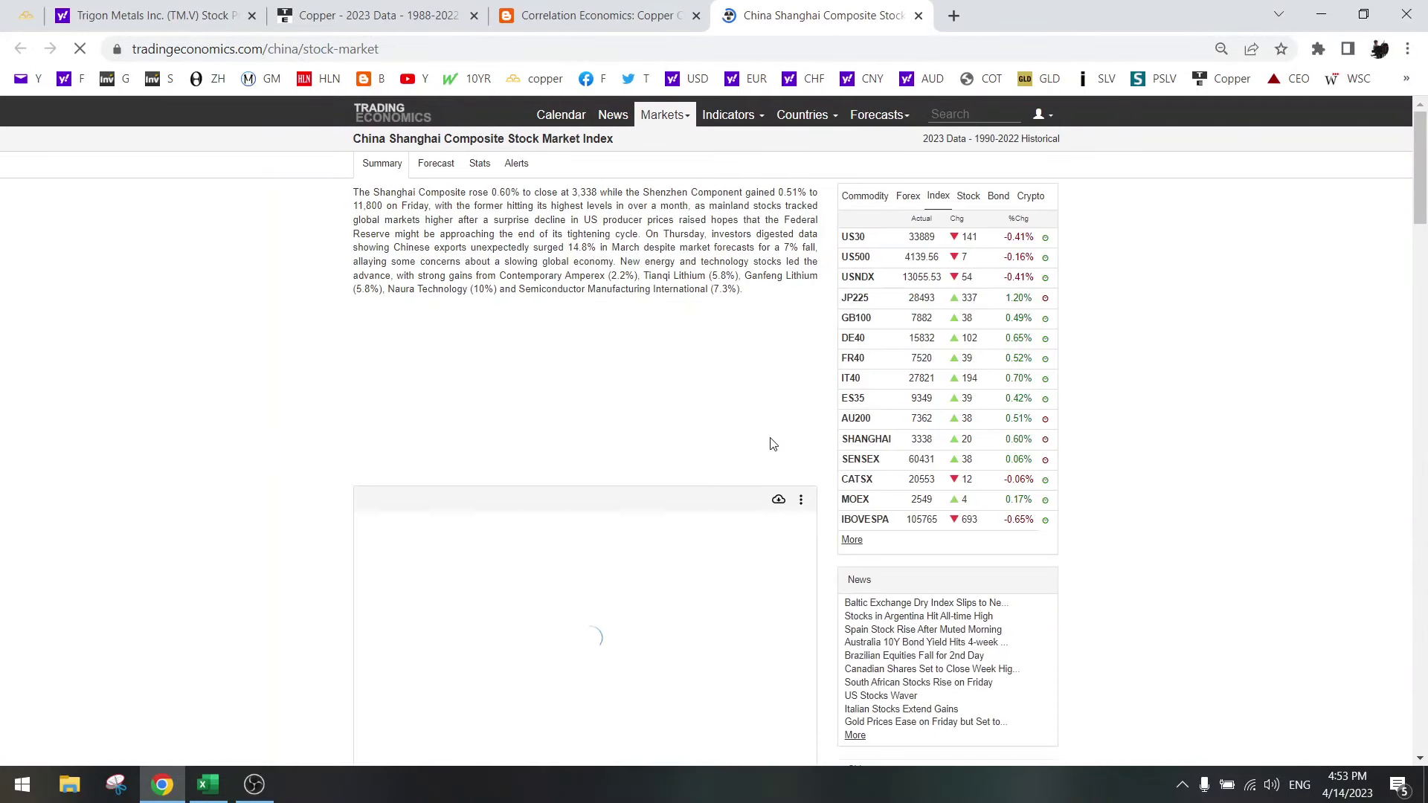
scroll(565, 520, "down", 3)
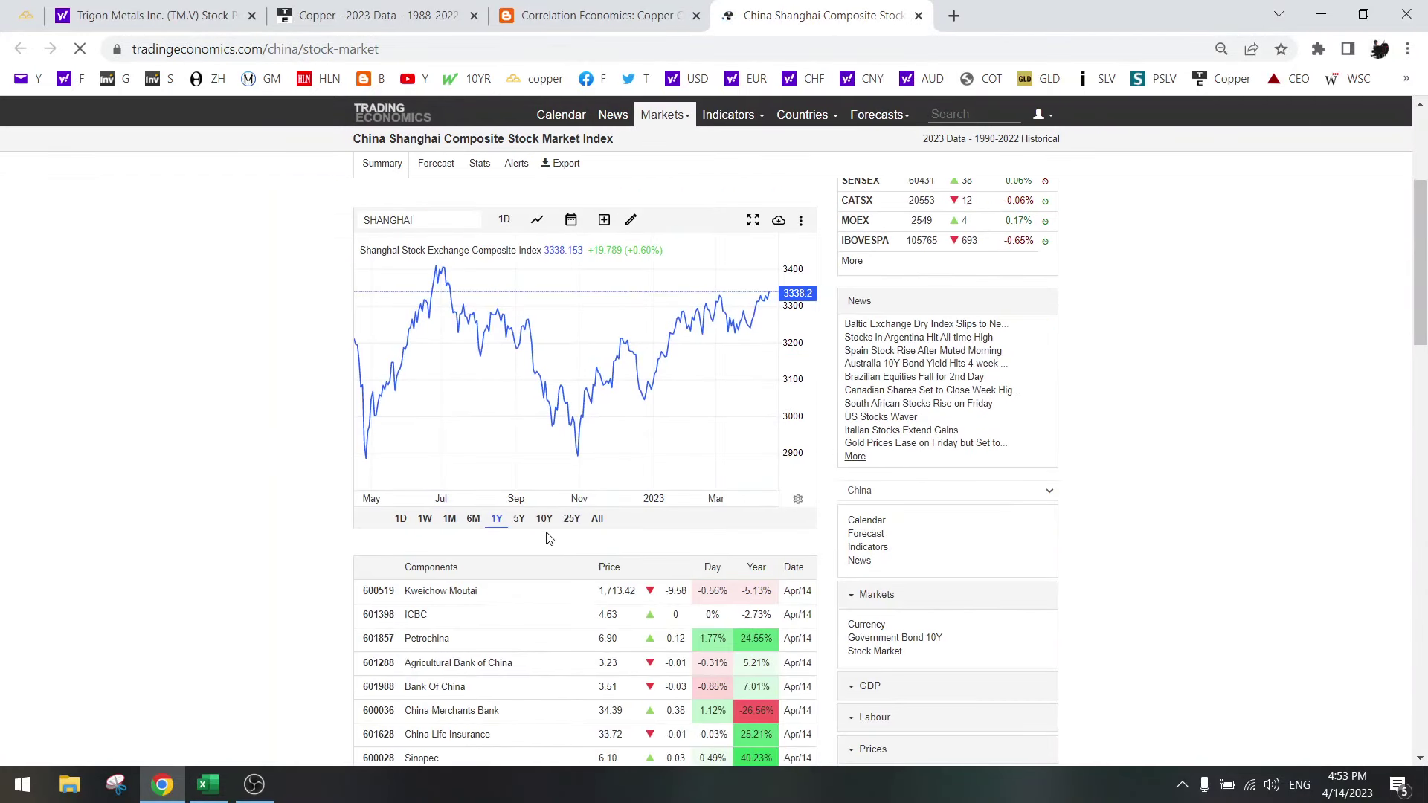
left_click(571, 521)
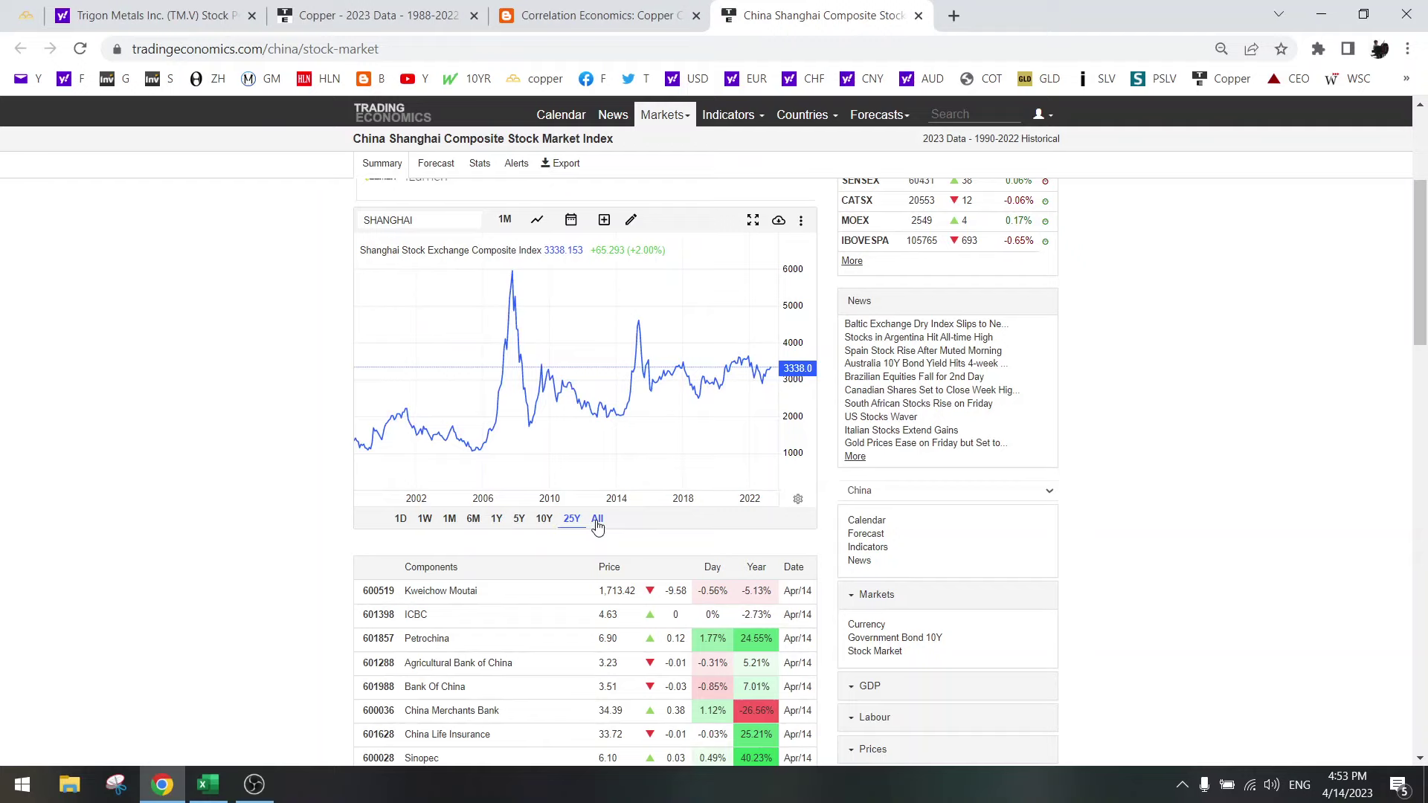
left_click(597, 520)
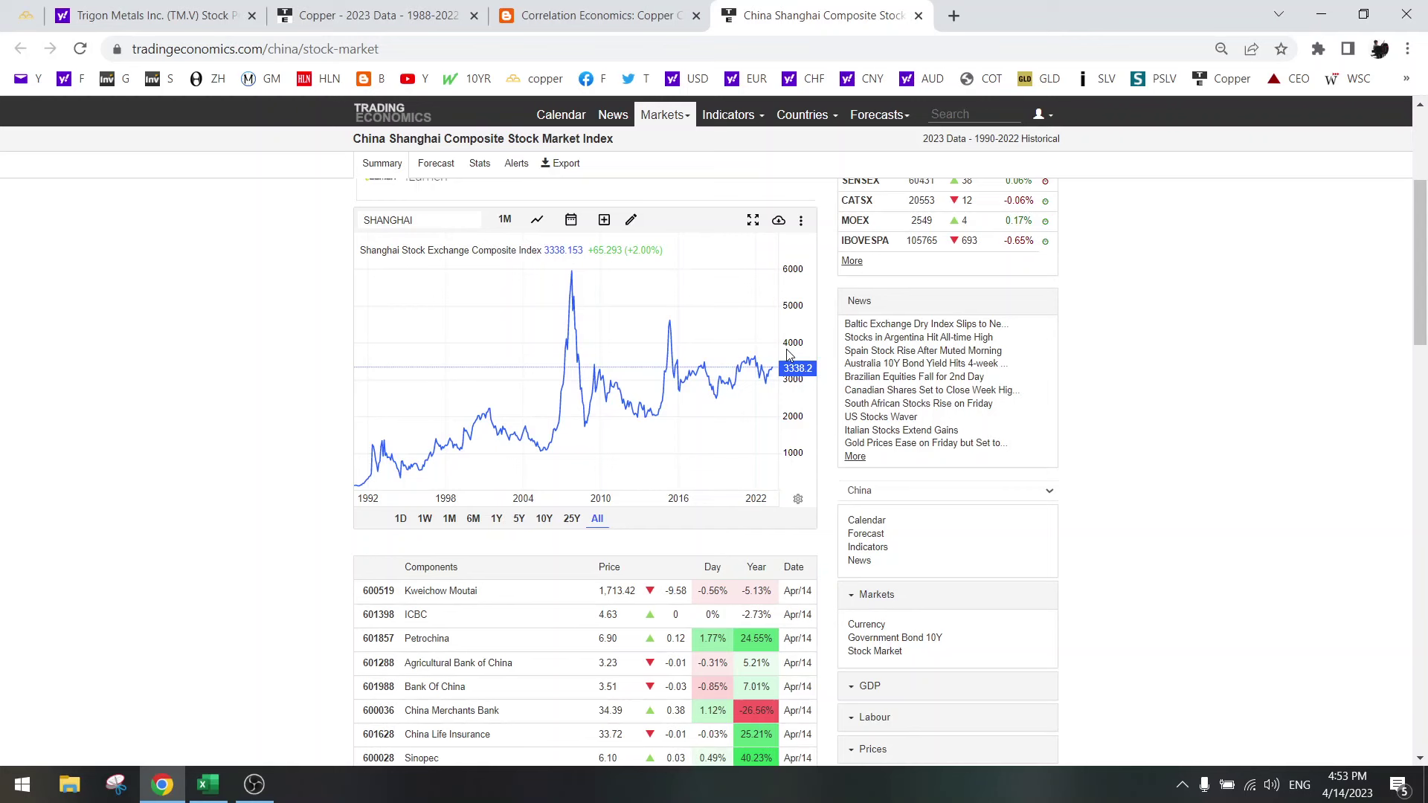
Check the Atlanta Fed GDPNow estimate through the checklist's GDP forecast link and return to the blog post.
left_click(588, 14)
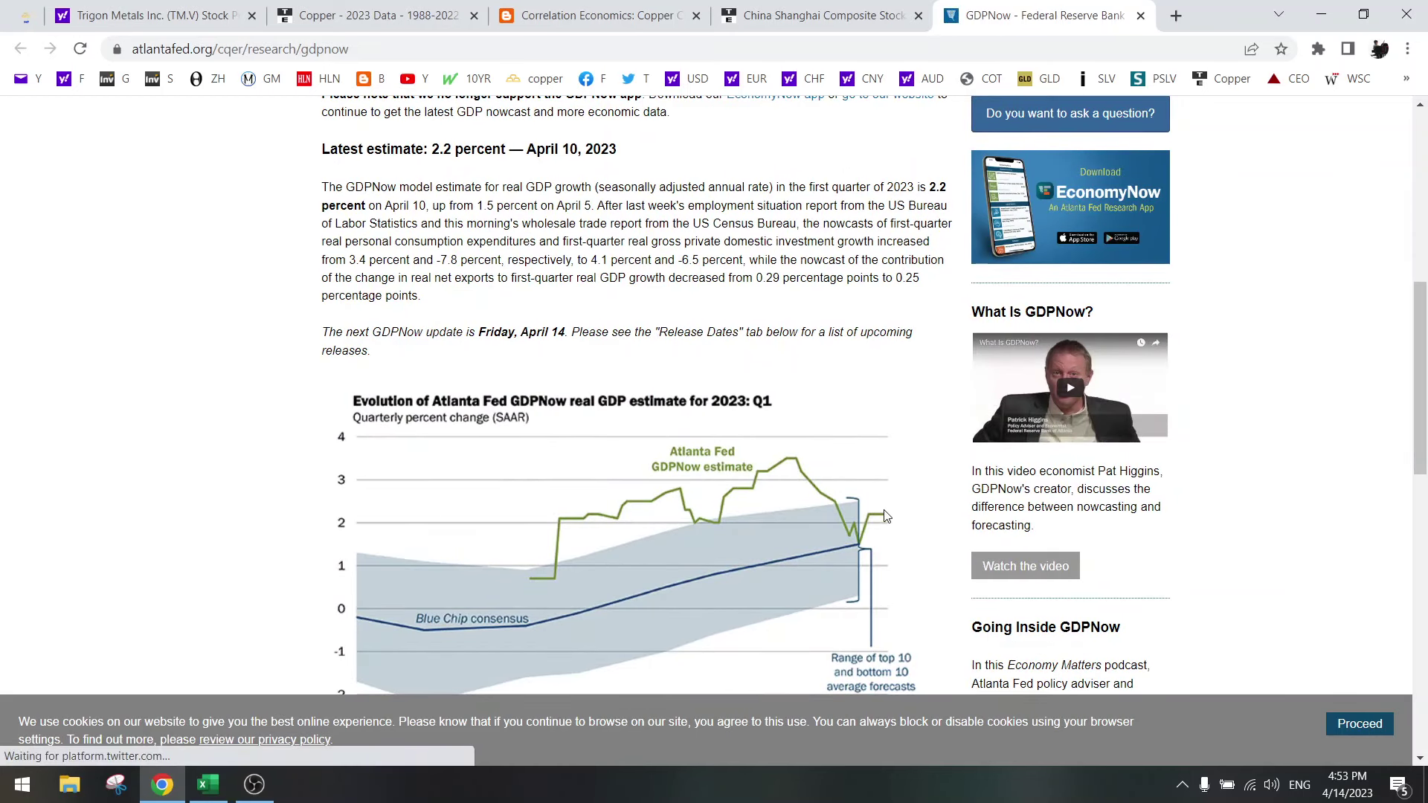
left_click(520, 9)
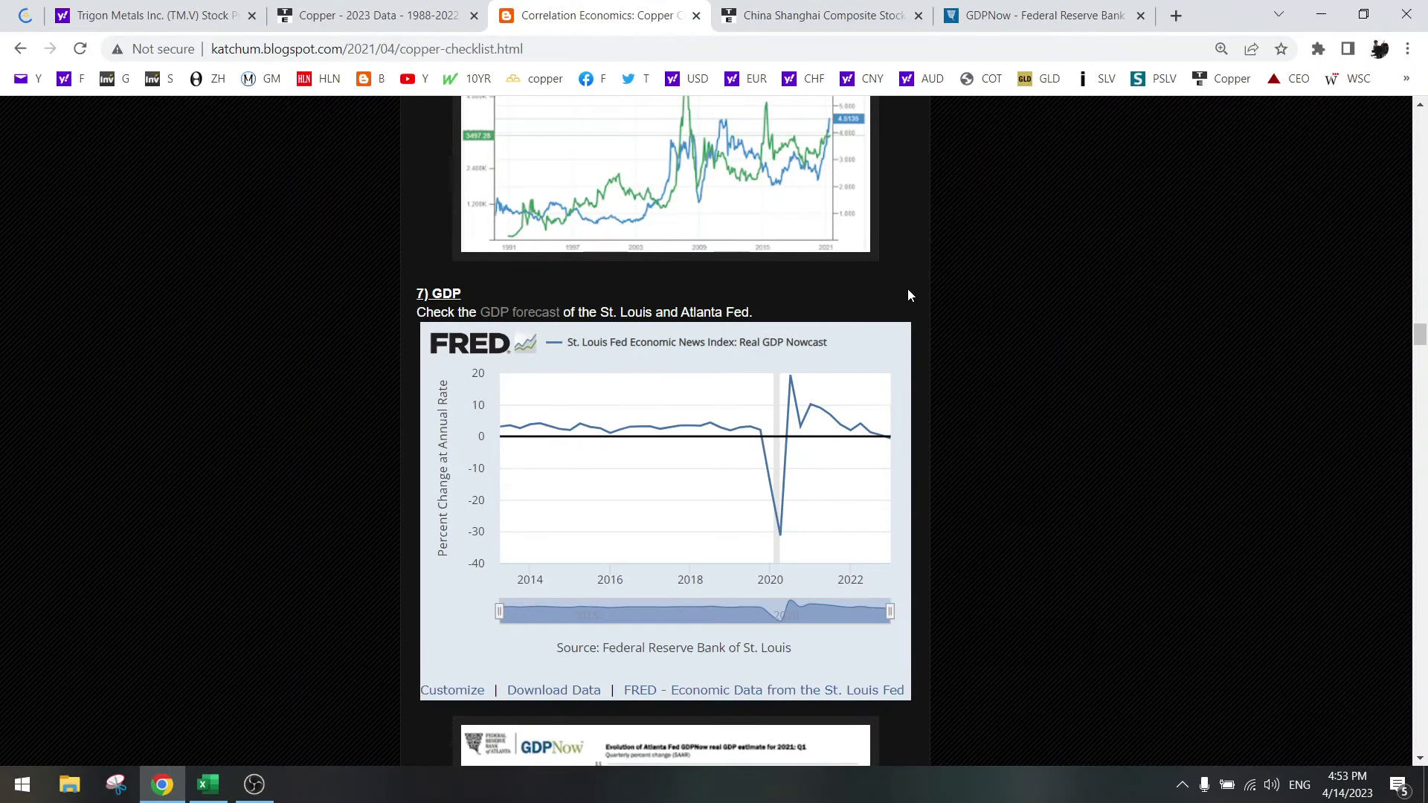
View the enlarged Global refined copper usage and Global copper market balance charts further down the checklist.
scroll(907, 295, "down", 15)
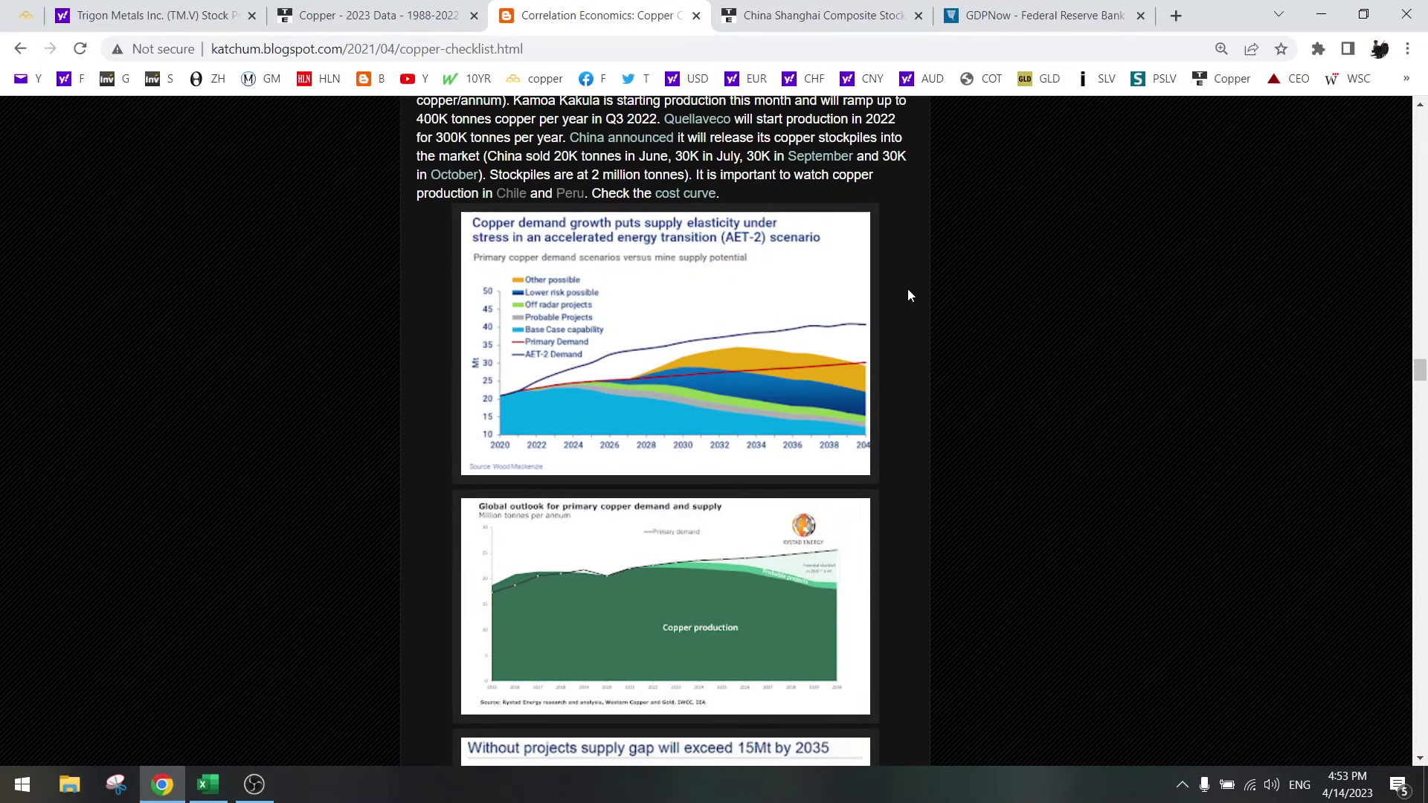
scroll(908, 295, "down", 10)
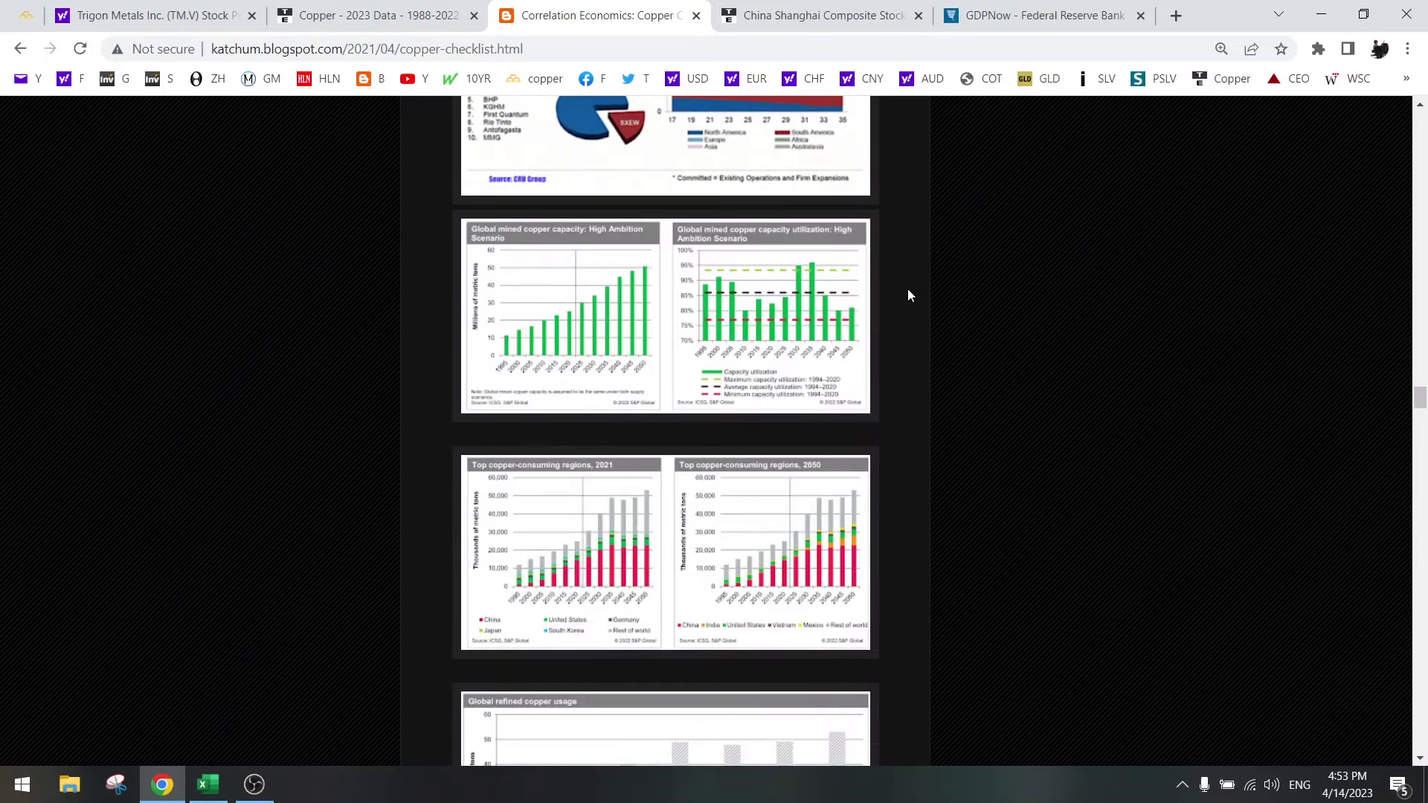
scroll(907, 296, "down", 3)
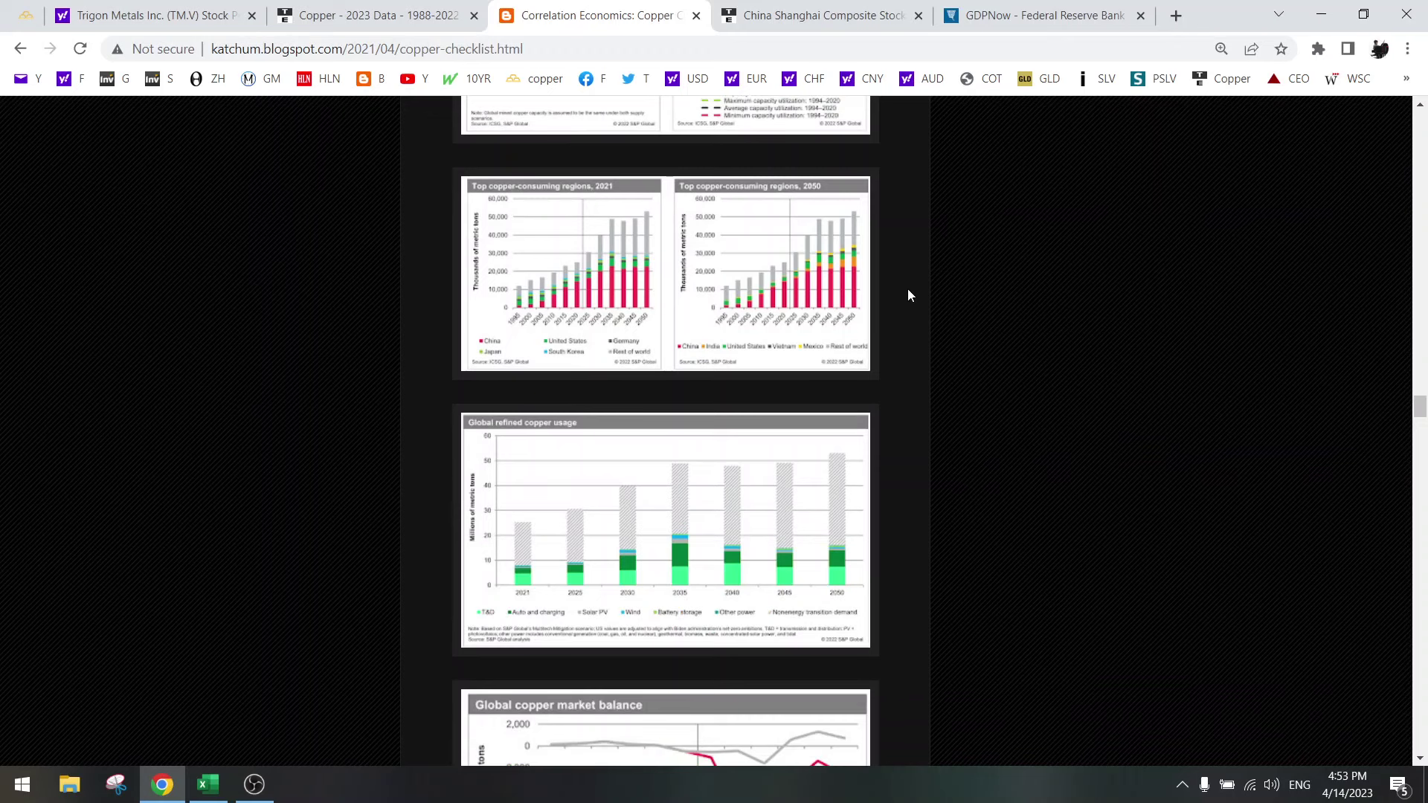
left_click(663, 476)
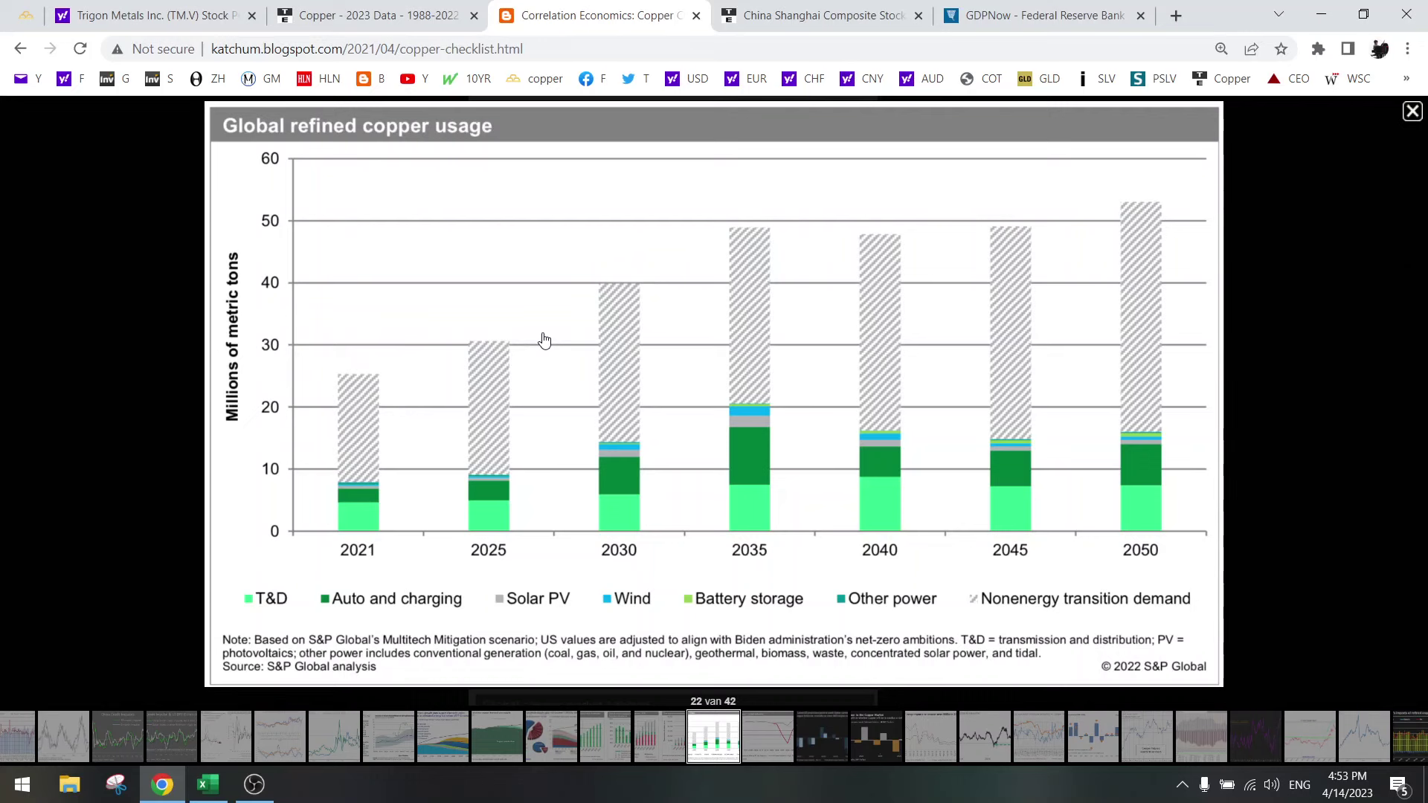
left_click(1276, 249)
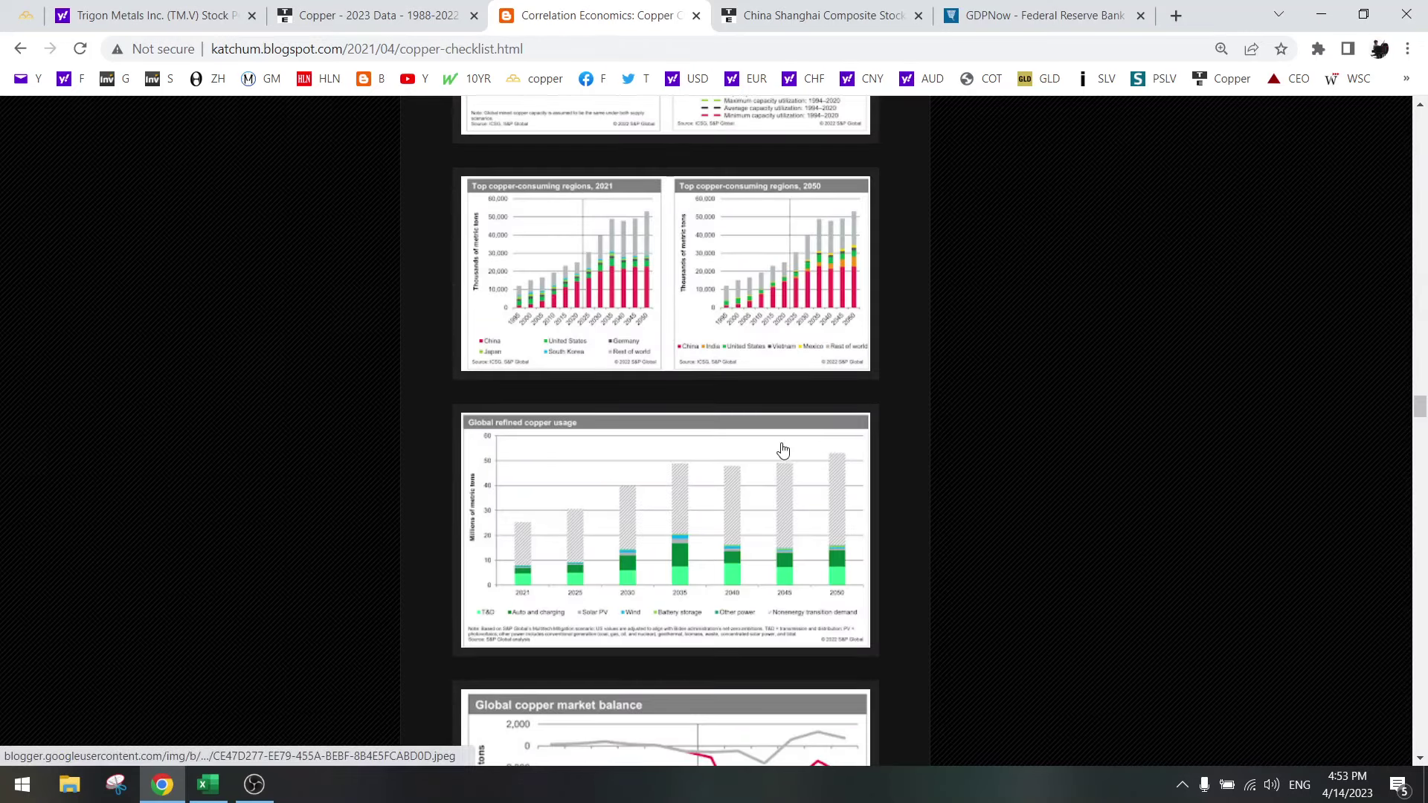
scroll(693, 532, "down", 3)
left_click(693, 532)
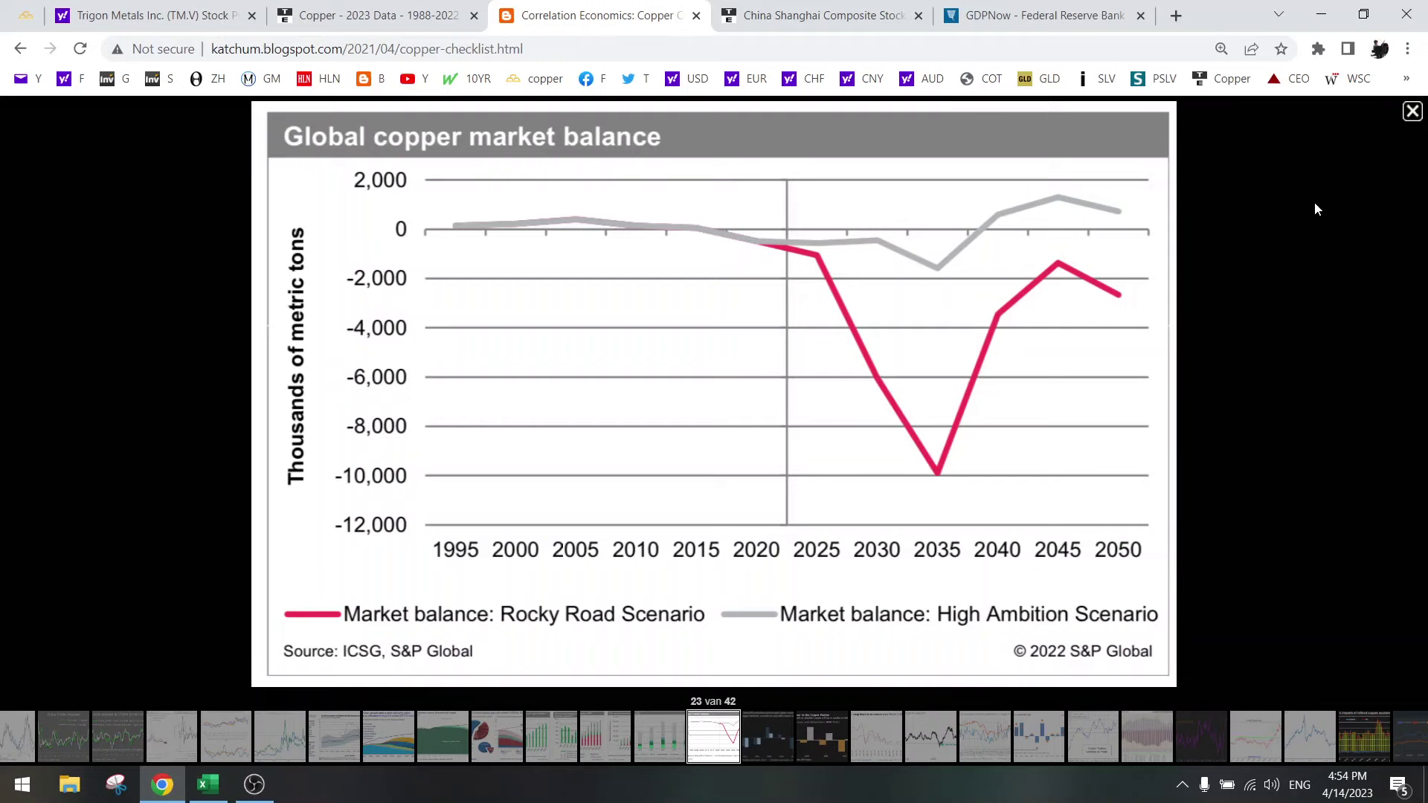
Close the market balance chart, then view and close the enlarged A Pivotal Year in the Copper Market chart.
left_click(1410, 120)
scroll(766, 335, "down", 4)
scroll(800, 366, "down", 4)
scroll(680, 608, "down", 9)
scroll(680, 608, "up", 9)
left_click(667, 635)
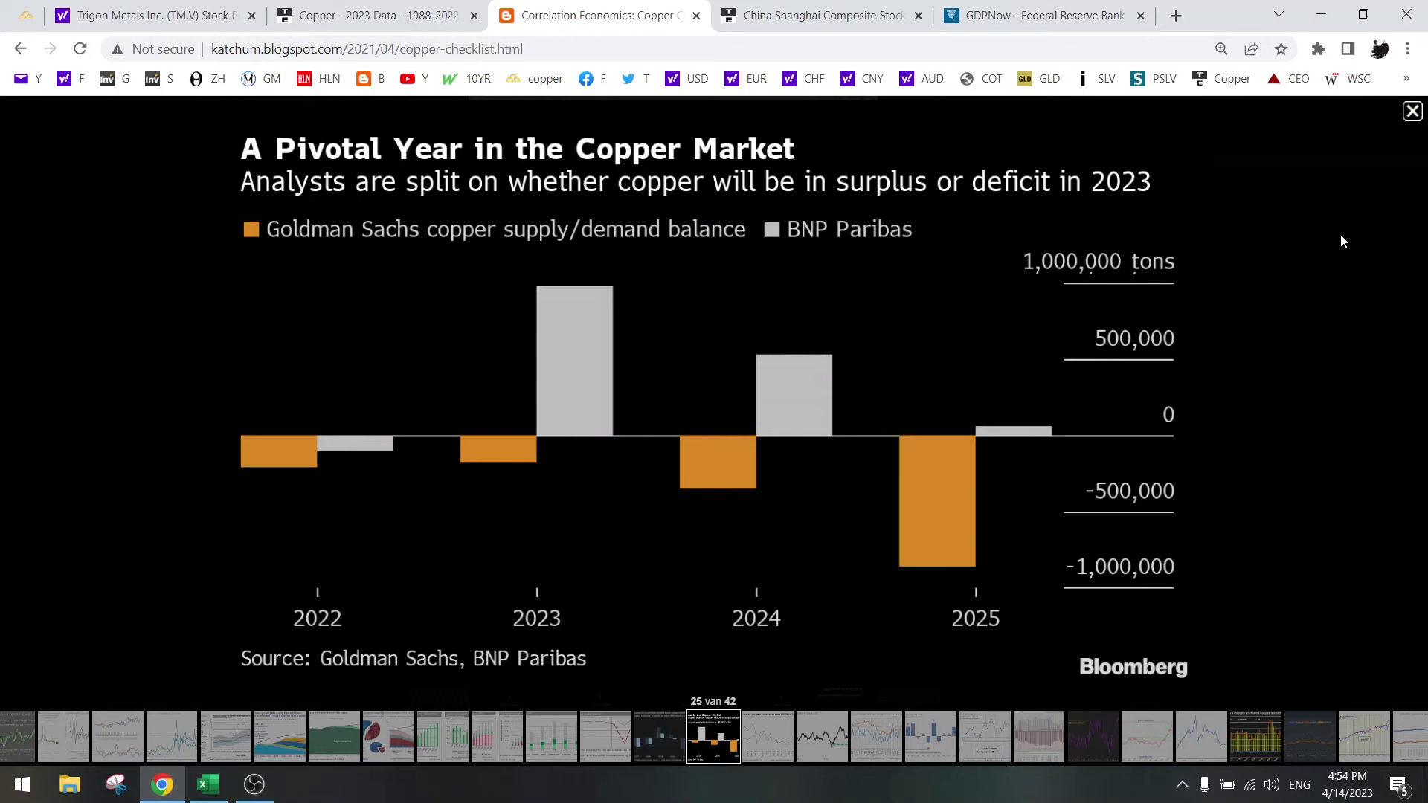
left_click(1373, 221)
Examine the enlarged Refined to Scrap Copper Premium vs. Copper Price chart in the scrap supply section, closing it when done.
scroll(787, 415, "down", 6)
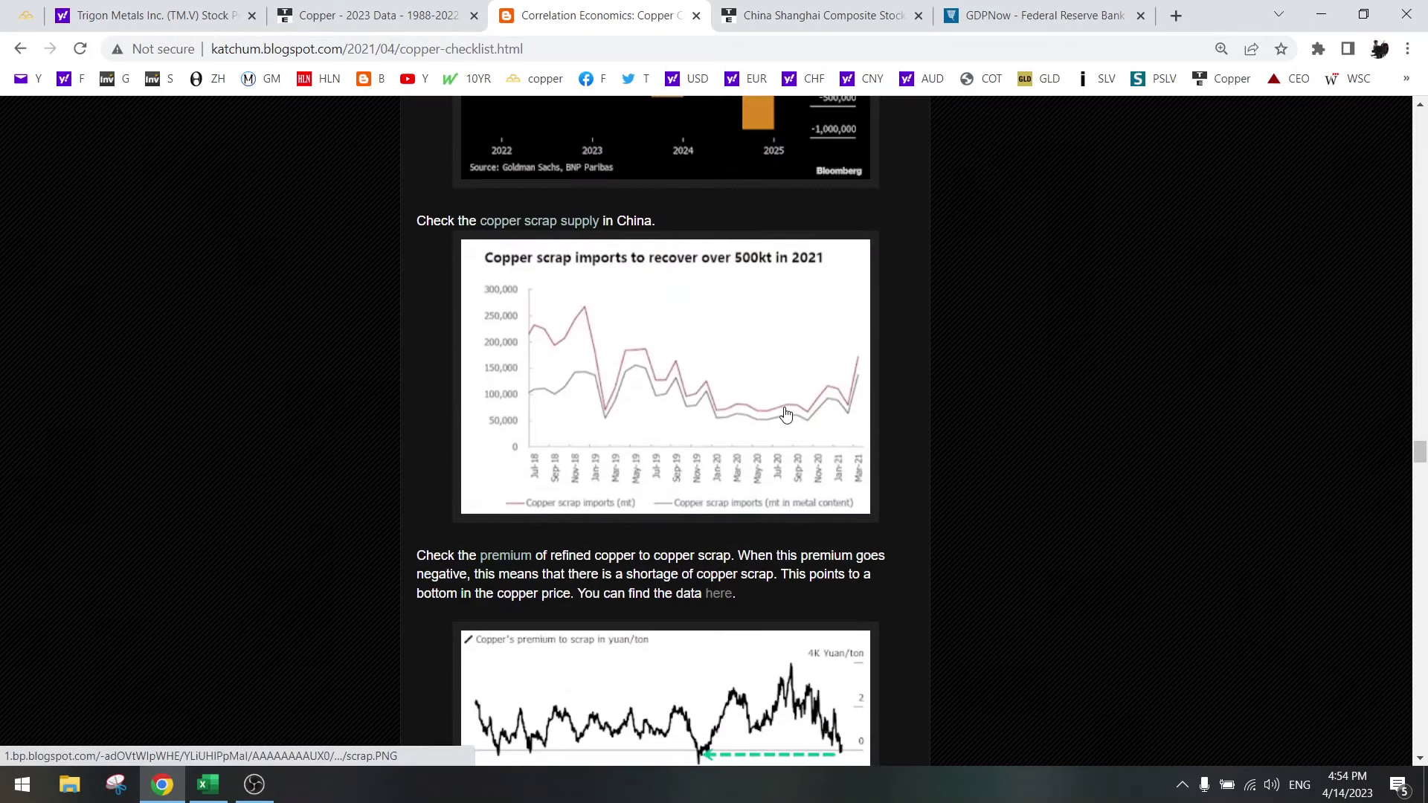
scroll(786, 415, "down", 4)
scroll(784, 415, "down", 4)
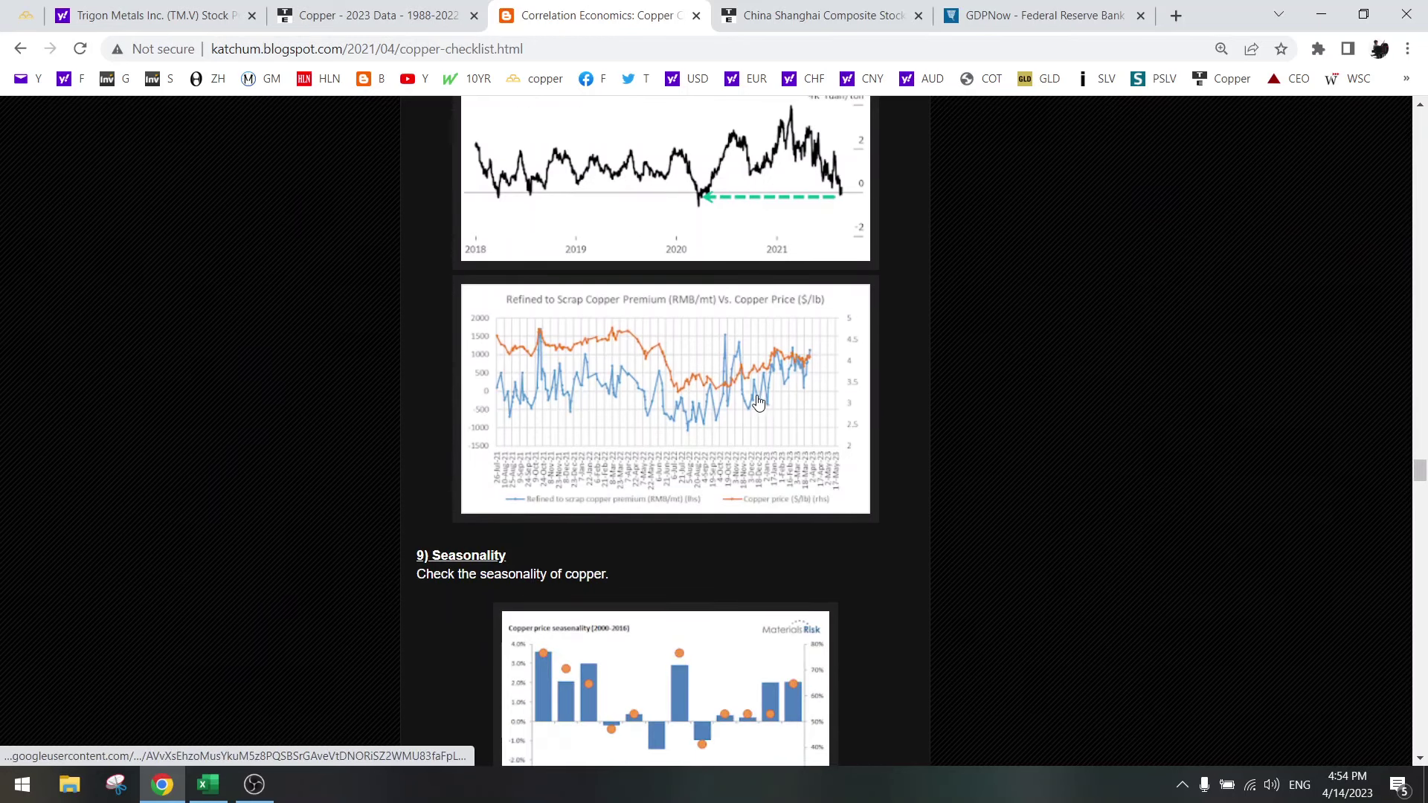
left_click(758, 402)
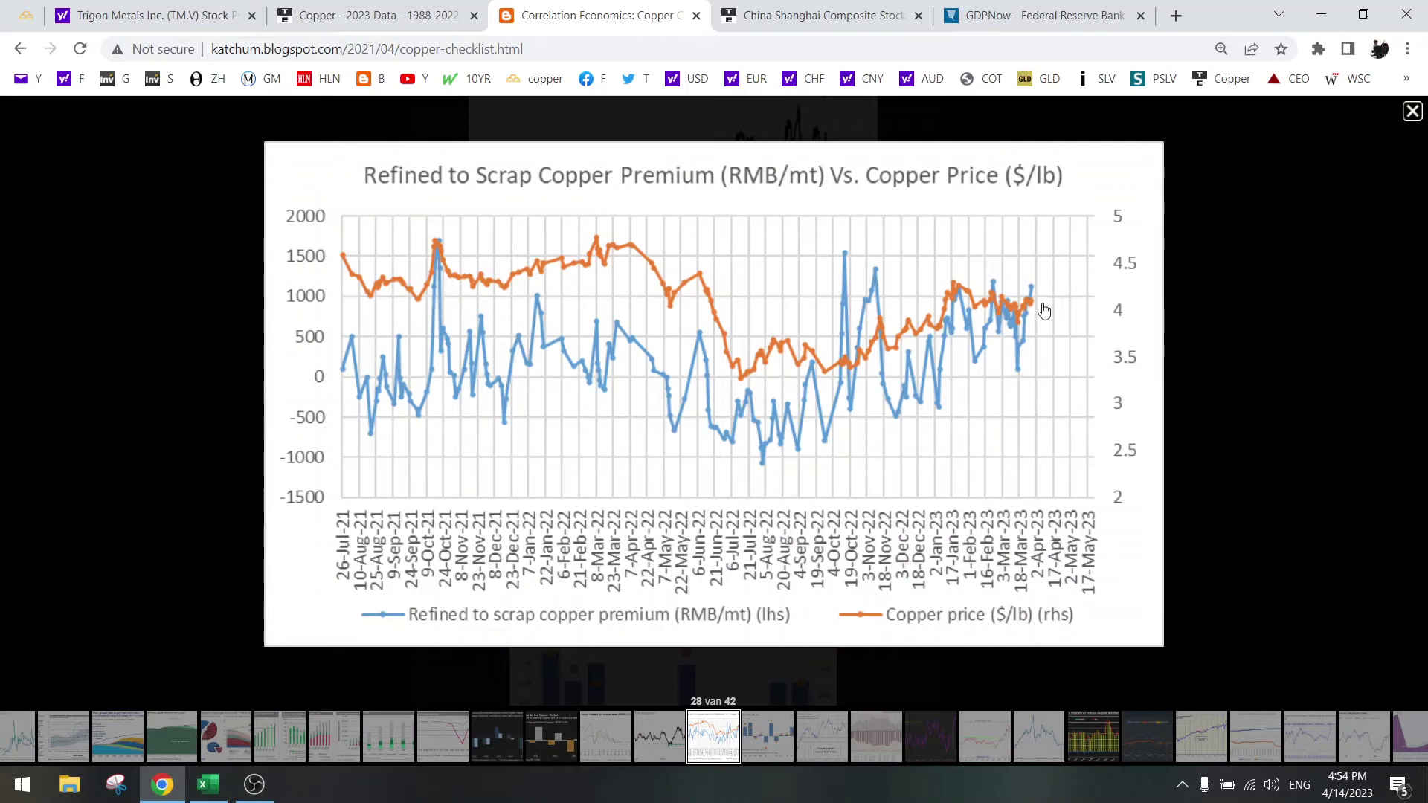
left_click(1291, 240)
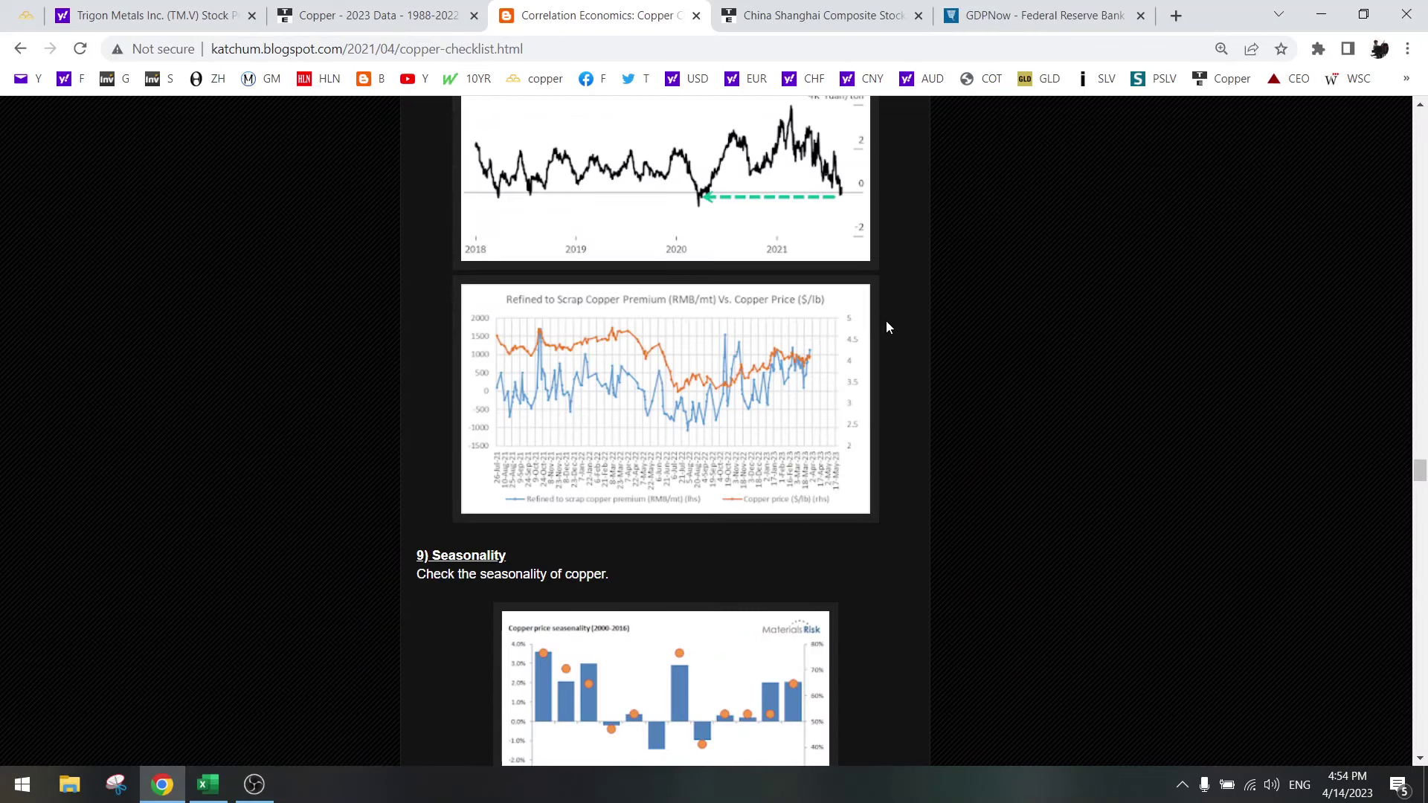
Go back to the checklist's inventory section and examine the enlarged Financial Times chart on global copper stockpile depletion, closing it when done.
scroll(886, 324, "up", 20)
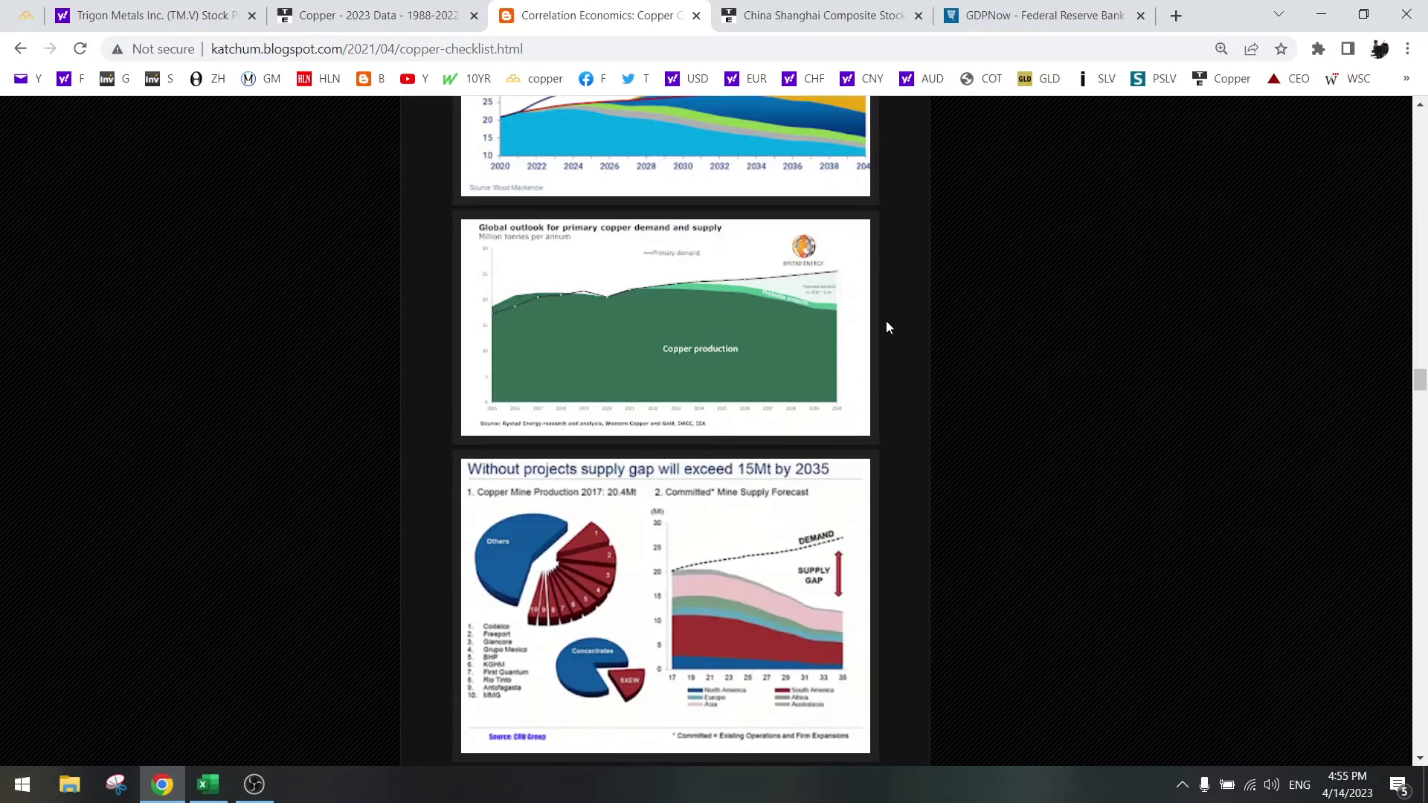
scroll(887, 328, "up", 20)
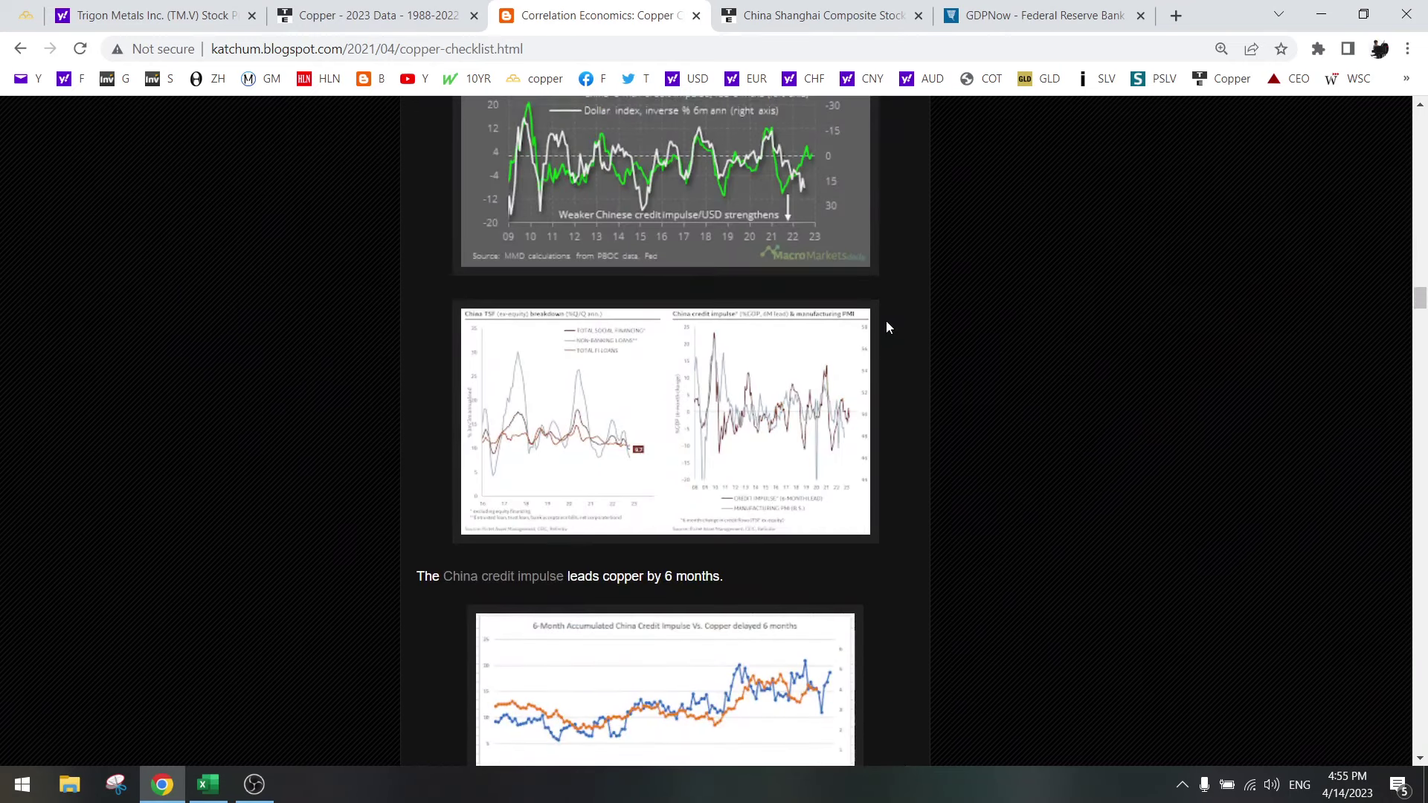
scroll(887, 324, "up", 20)
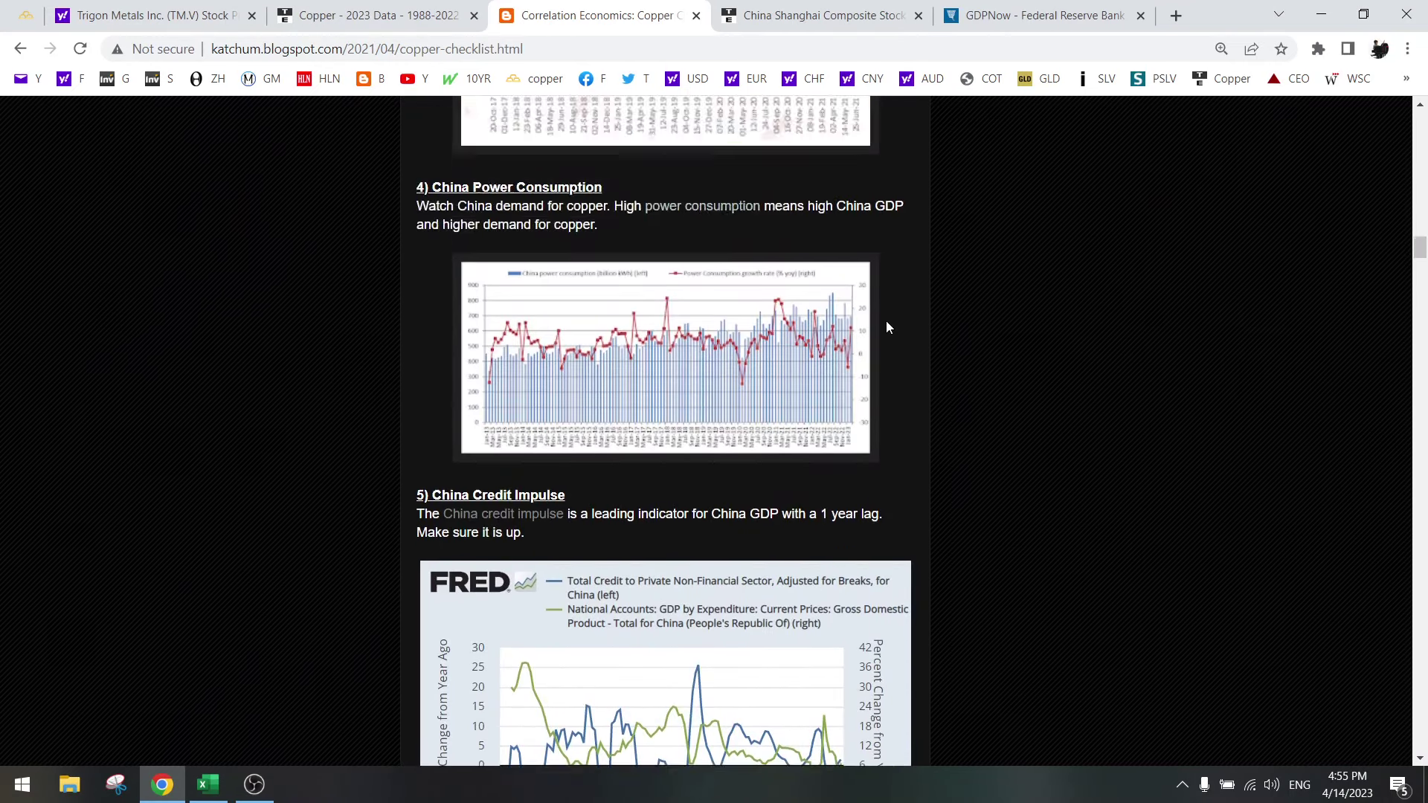
scroll(886, 325, "up", 4)
left_click(719, 223)
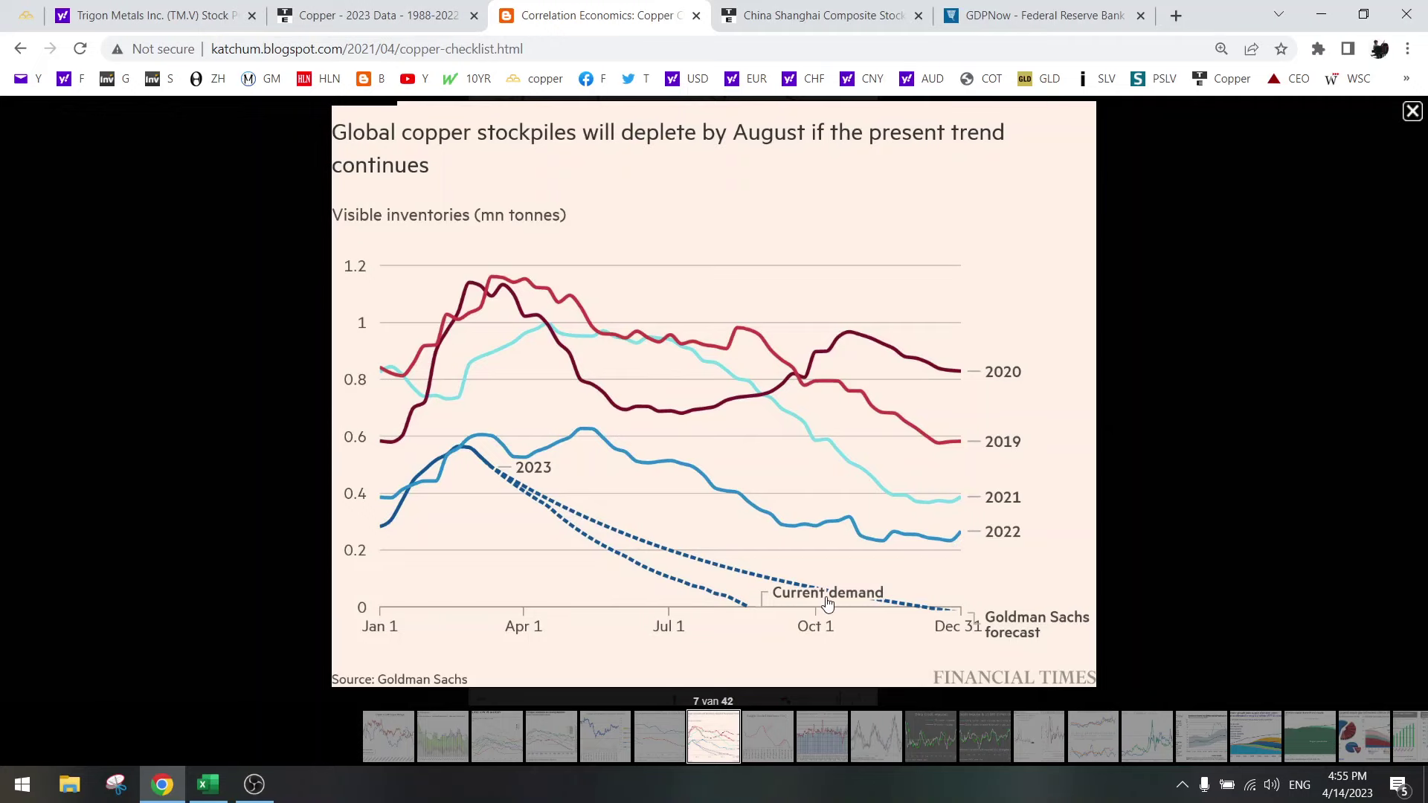
left_click(1291, 340)
View the enlarged Global copper warehouse inventories vs. Copper Price chart and close it.
scroll(737, 385, "up", 8)
left_click(737, 386)
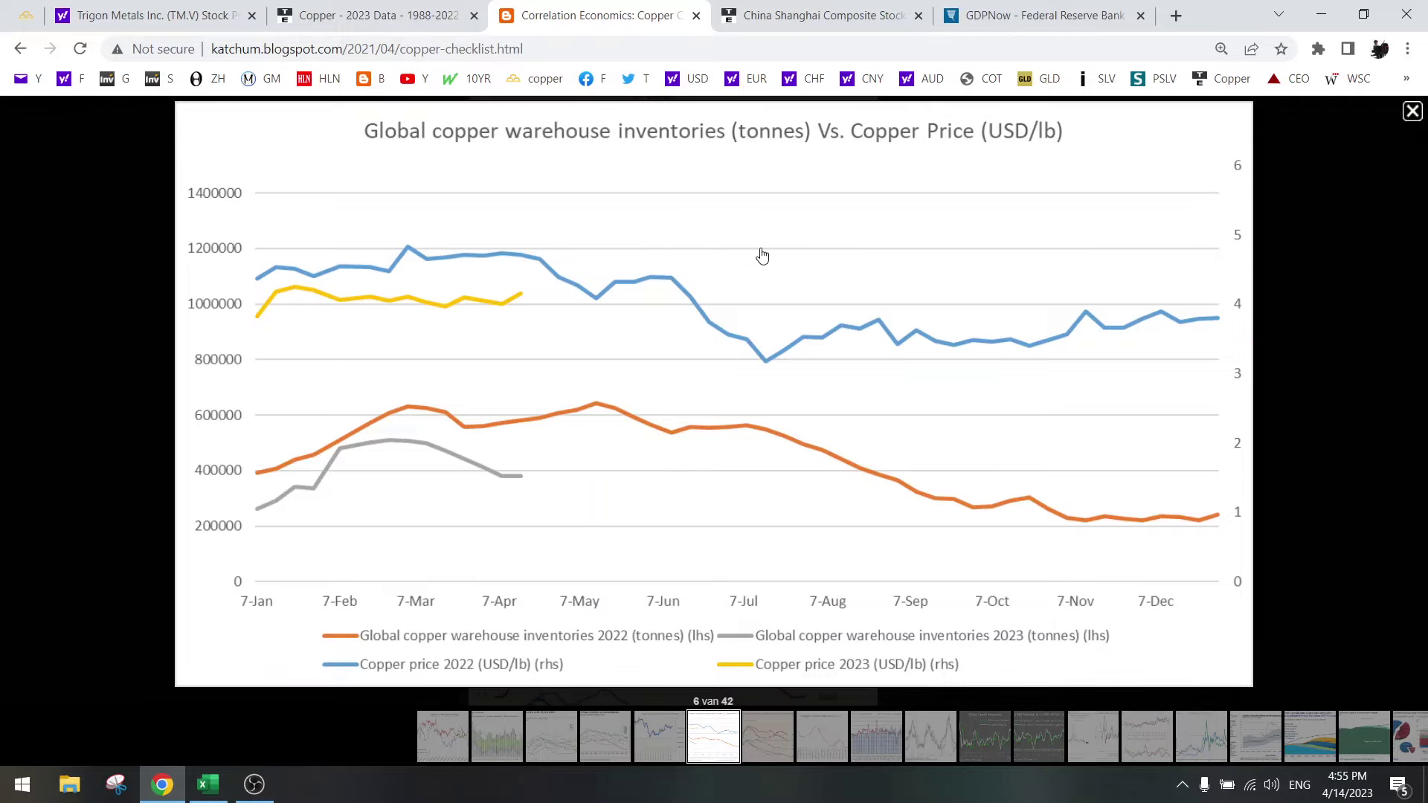
left_click(1311, 198)
Examine the enlarged Copper Futures Seasonal 30 Years chart in the Seasonality section, closing it when done.
scroll(748, 335, "down", 15)
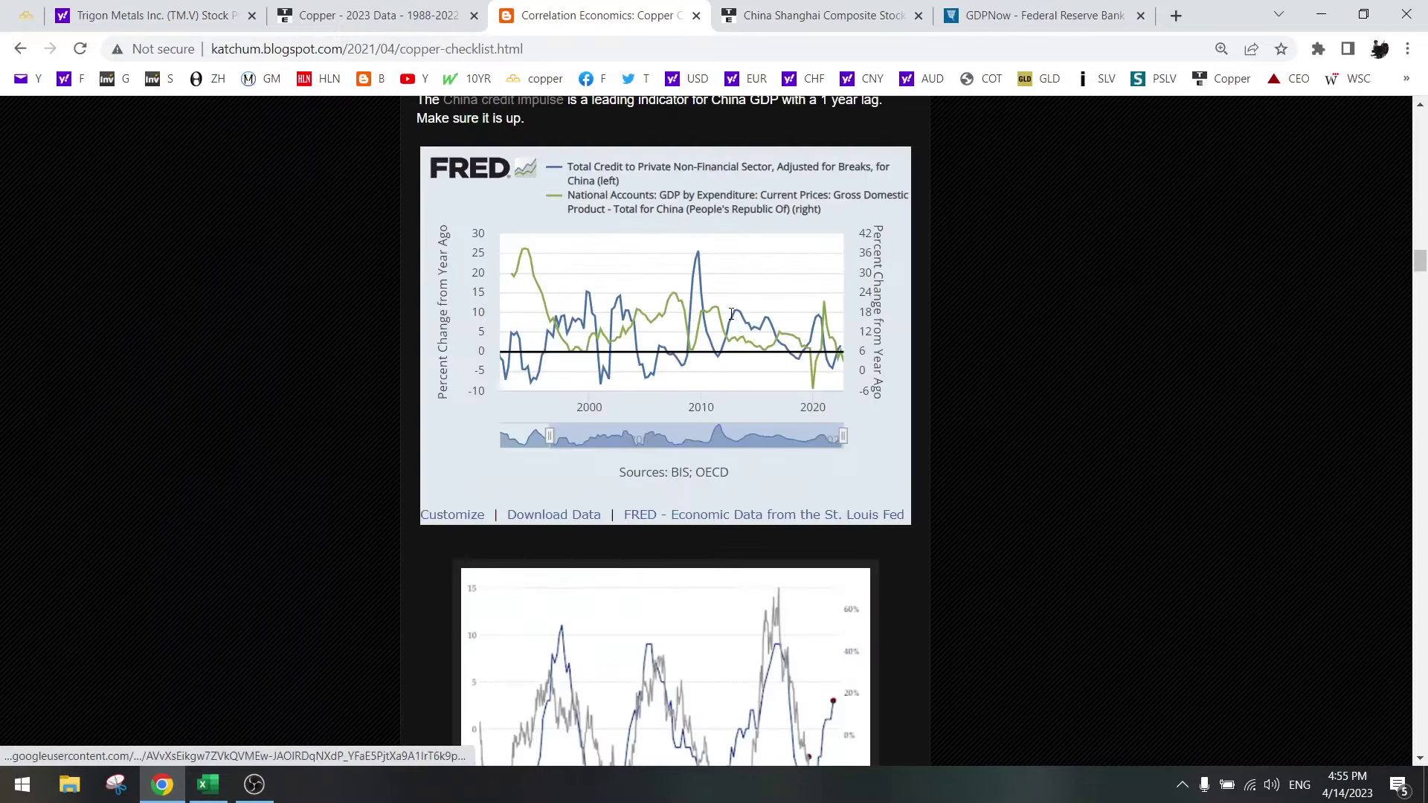
scroll(748, 335, "down", 20)
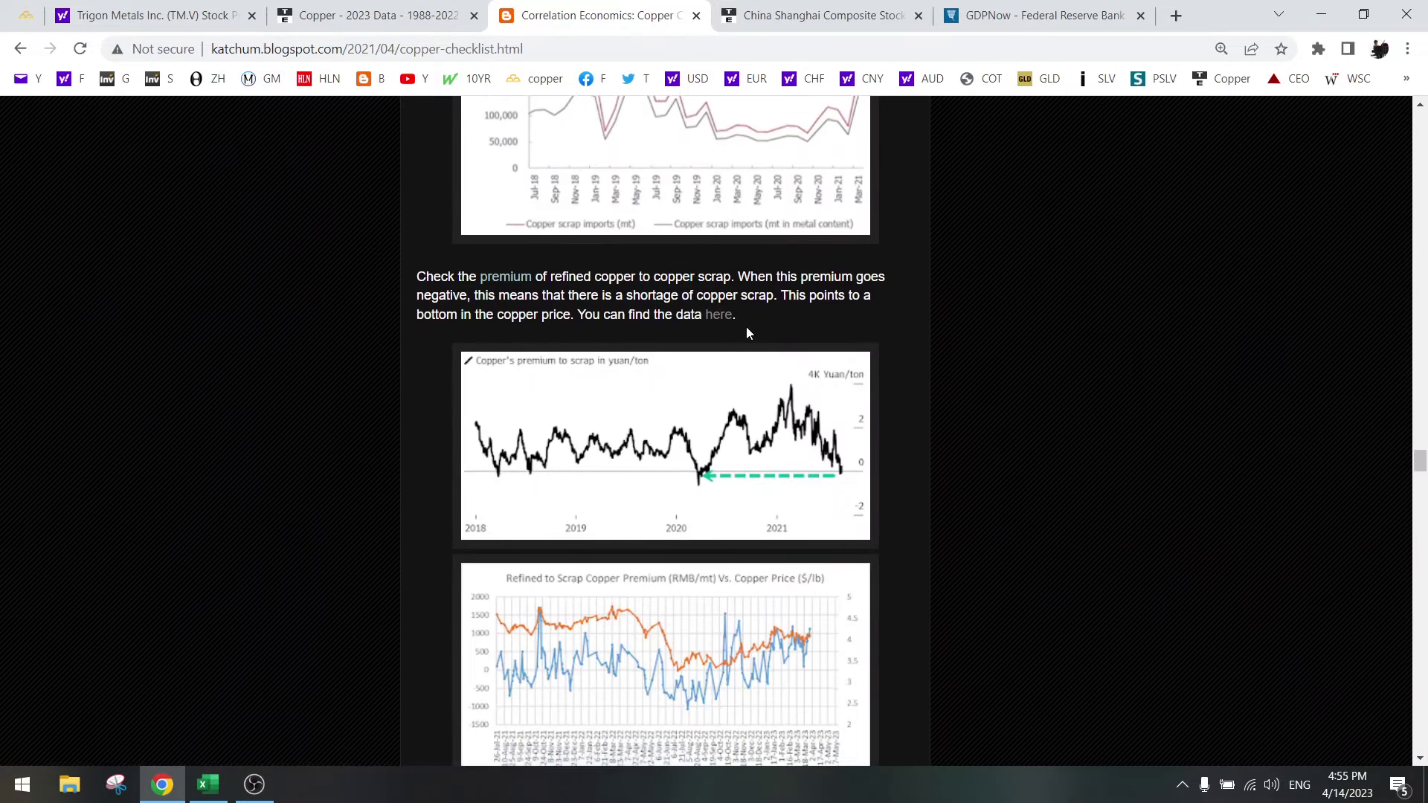
scroll(747, 333, "down", 15)
scroll(746, 332, "up", 4)
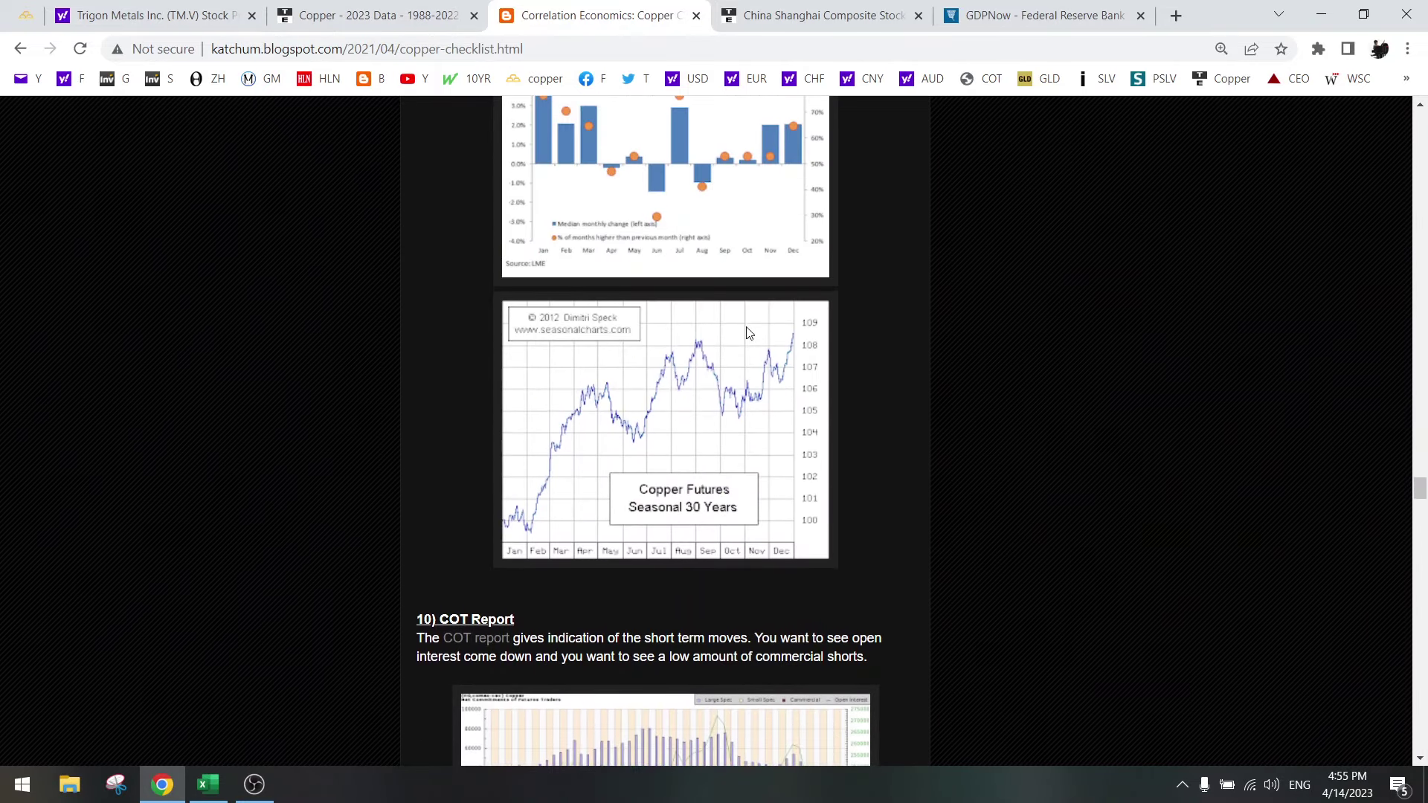
left_click(680, 421)
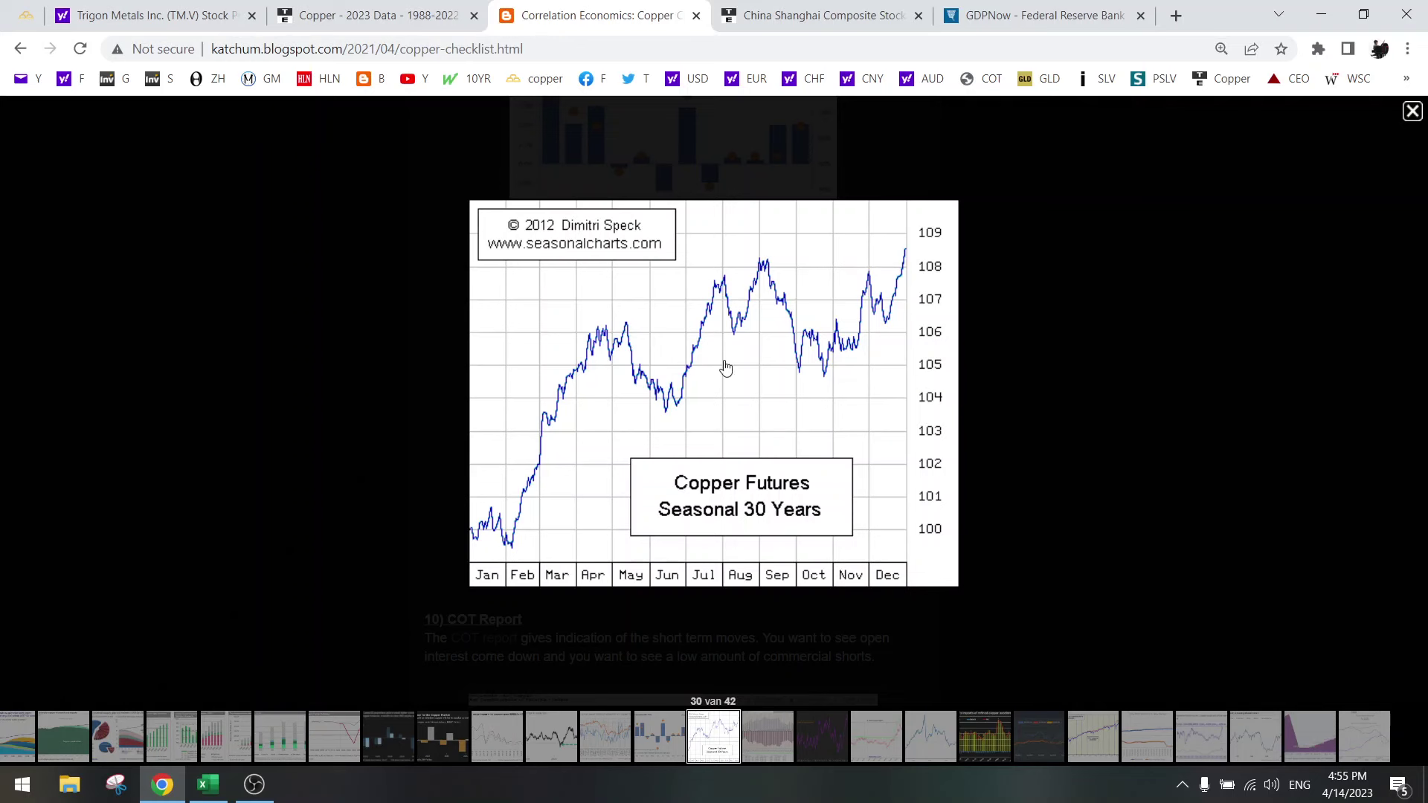
left_click(1088, 308)
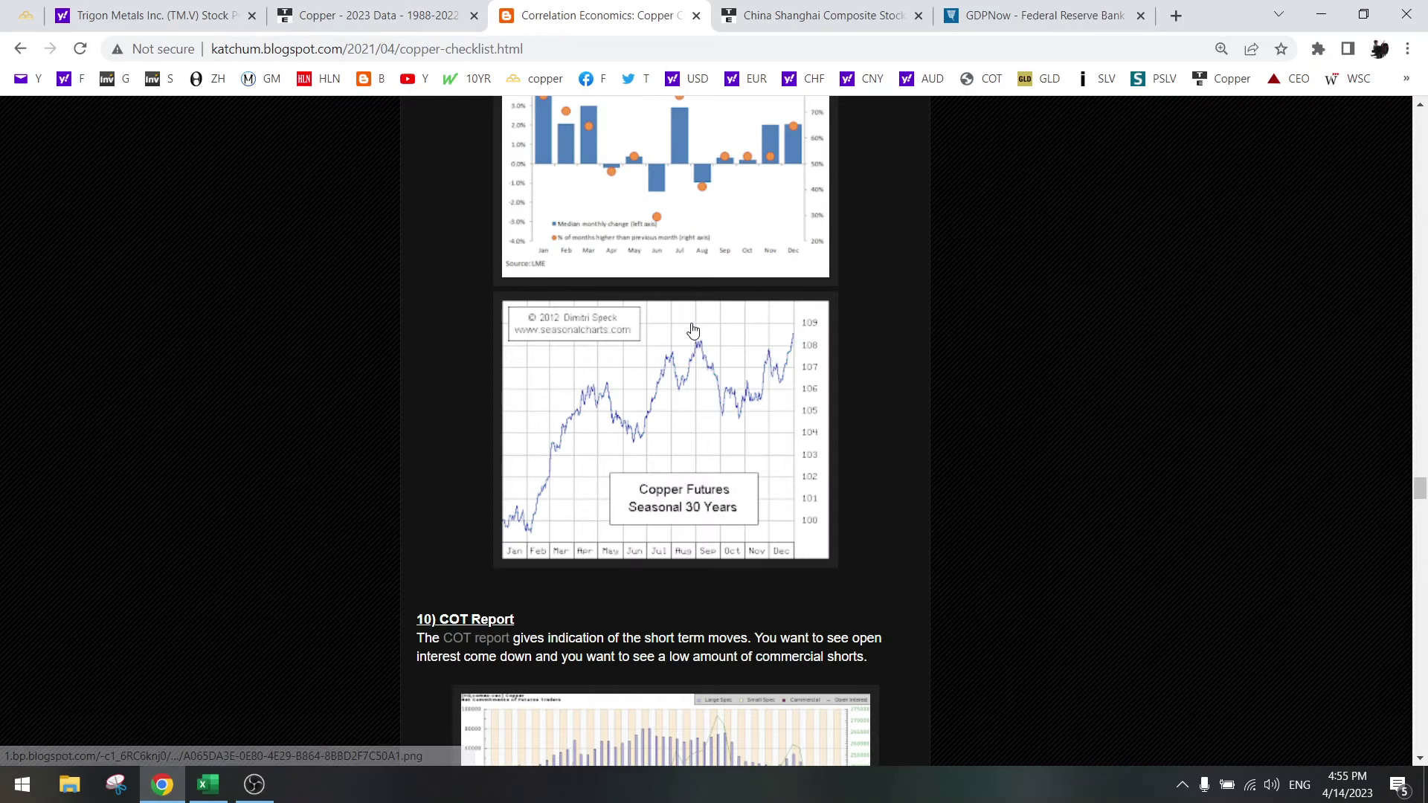
Review checklist sections 10 to 16, from the COT Report to the Yardeni Forecast, examining the FRED chart of China imports.
scroll(693, 324, "down", 4)
scroll(693, 324, "down", 7)
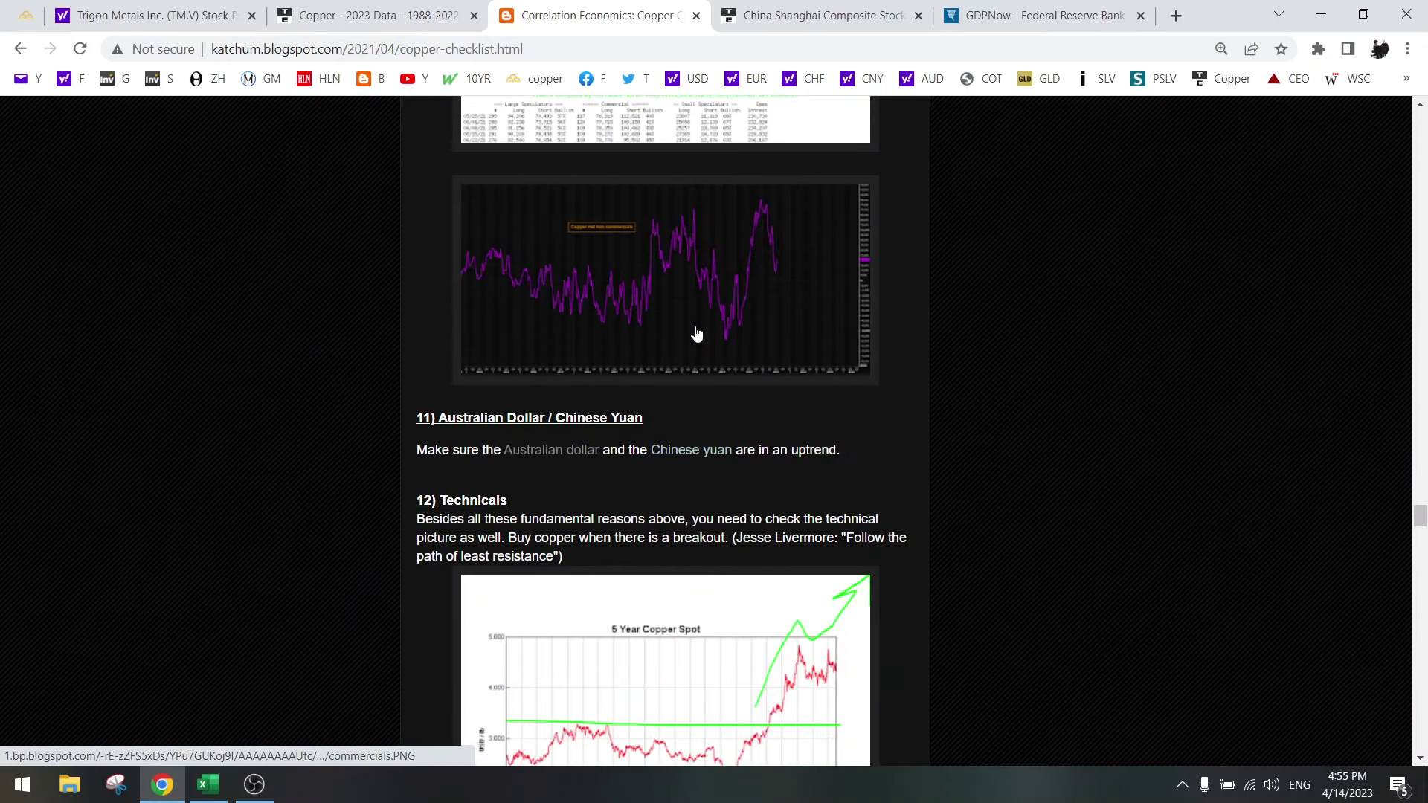
scroll(697, 334, "down", 1)
scroll(697, 334, "down", 3)
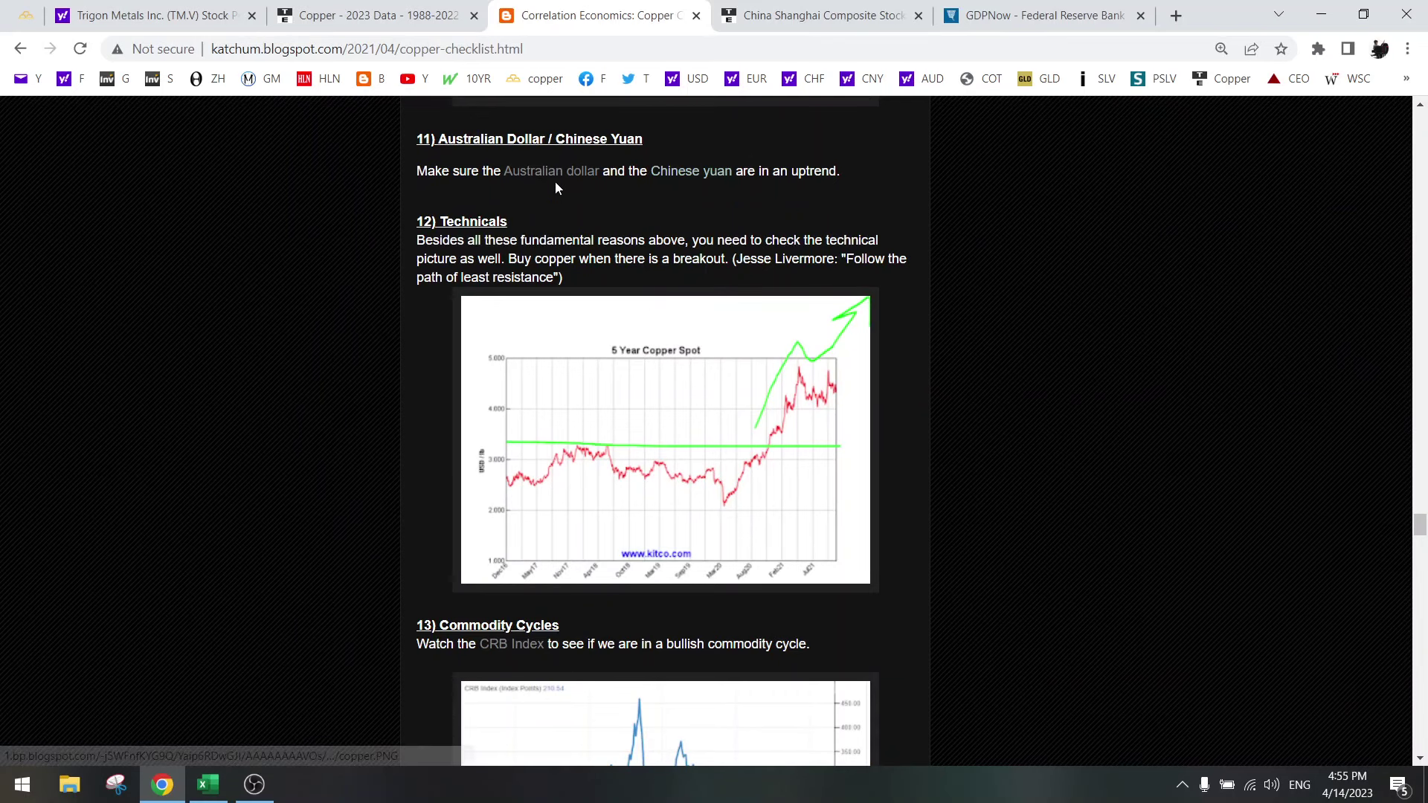
scroll(629, 385, "down", 9)
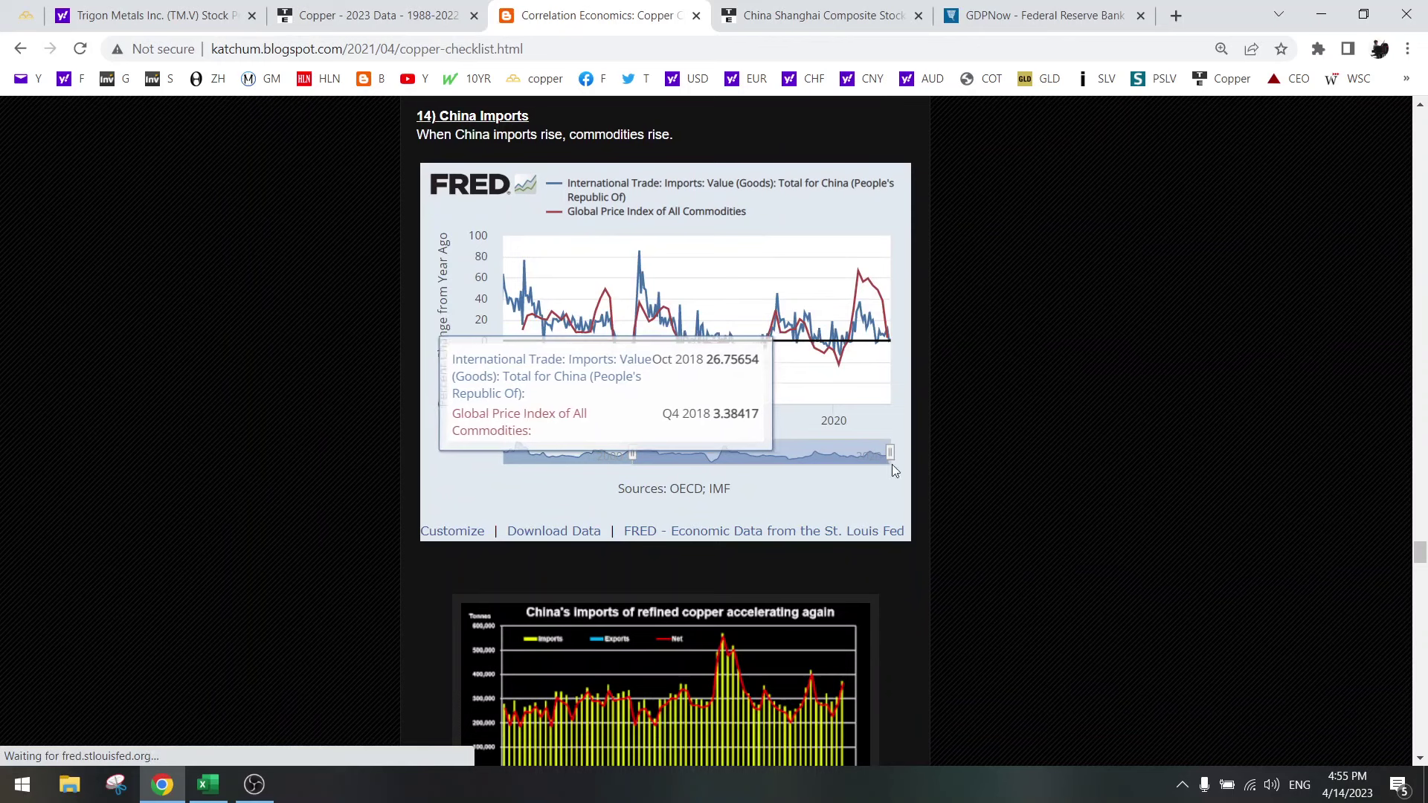
mouse_move(868, 346)
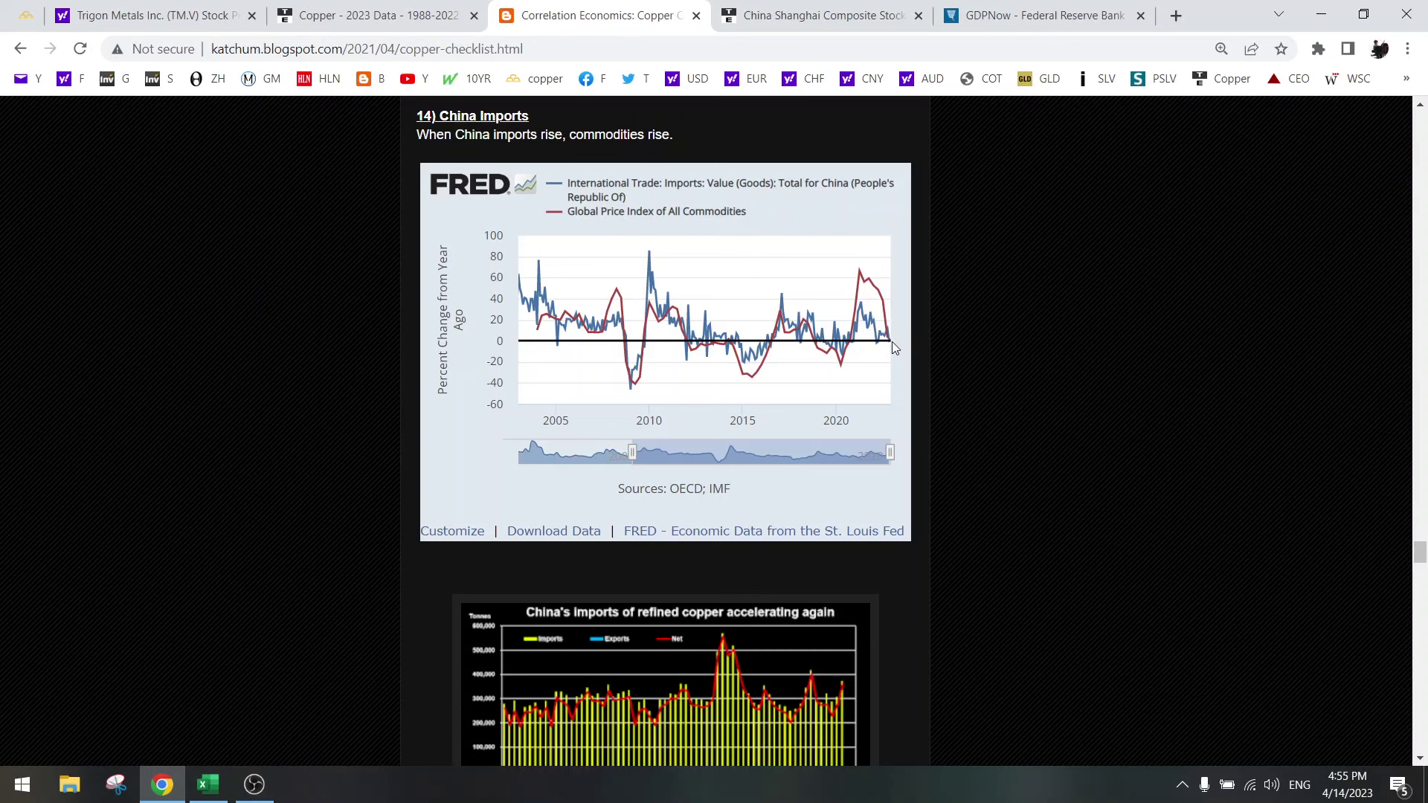
scroll(948, 382, "down", 8)
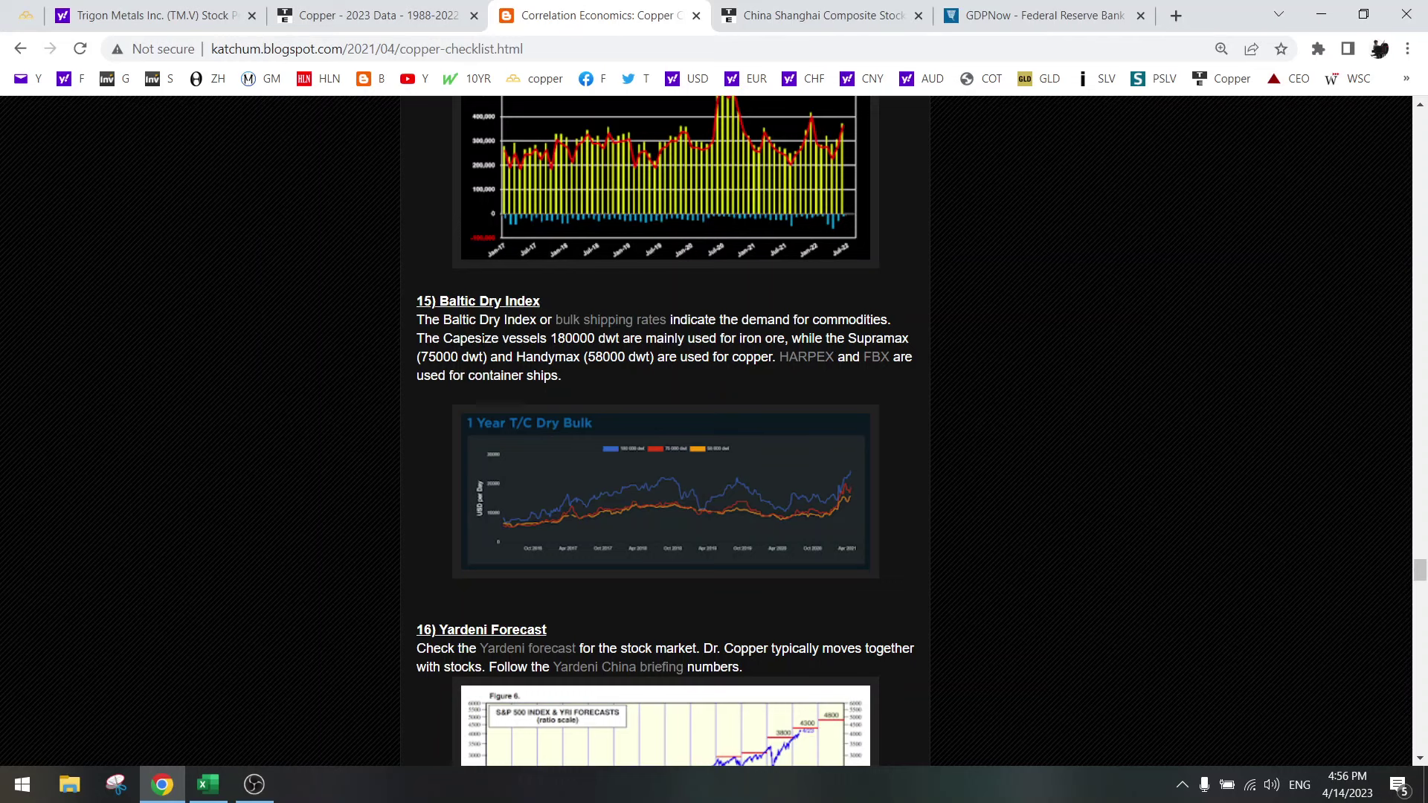
scroll(510, 381, "down", 4)
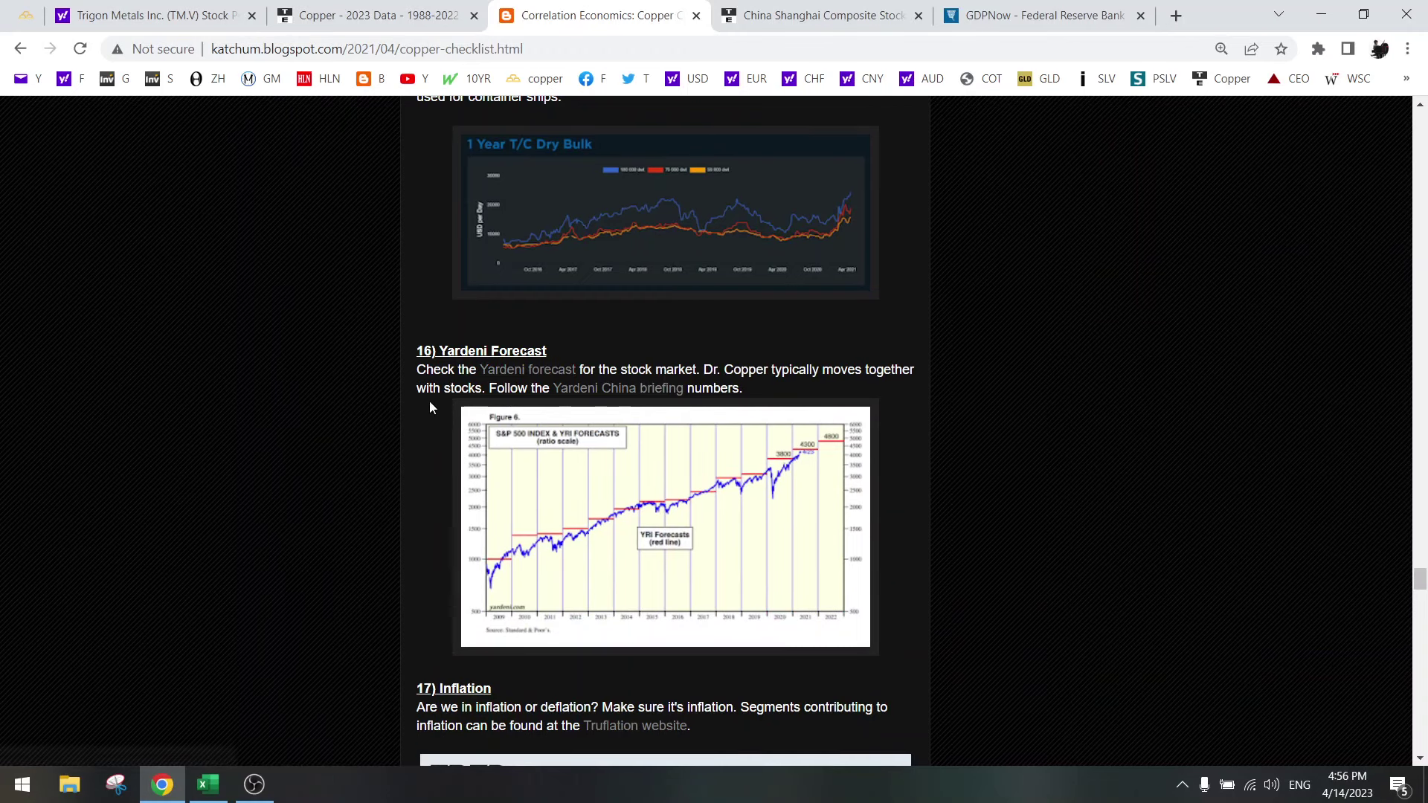
Examine the Inflation, Zillow Rent Index and Brave-Butters-Kelley Index sections, narrowing the inflation and Brave-Butters-Kelley charts to recent dates.
scroll(446, 400, "down", 8)
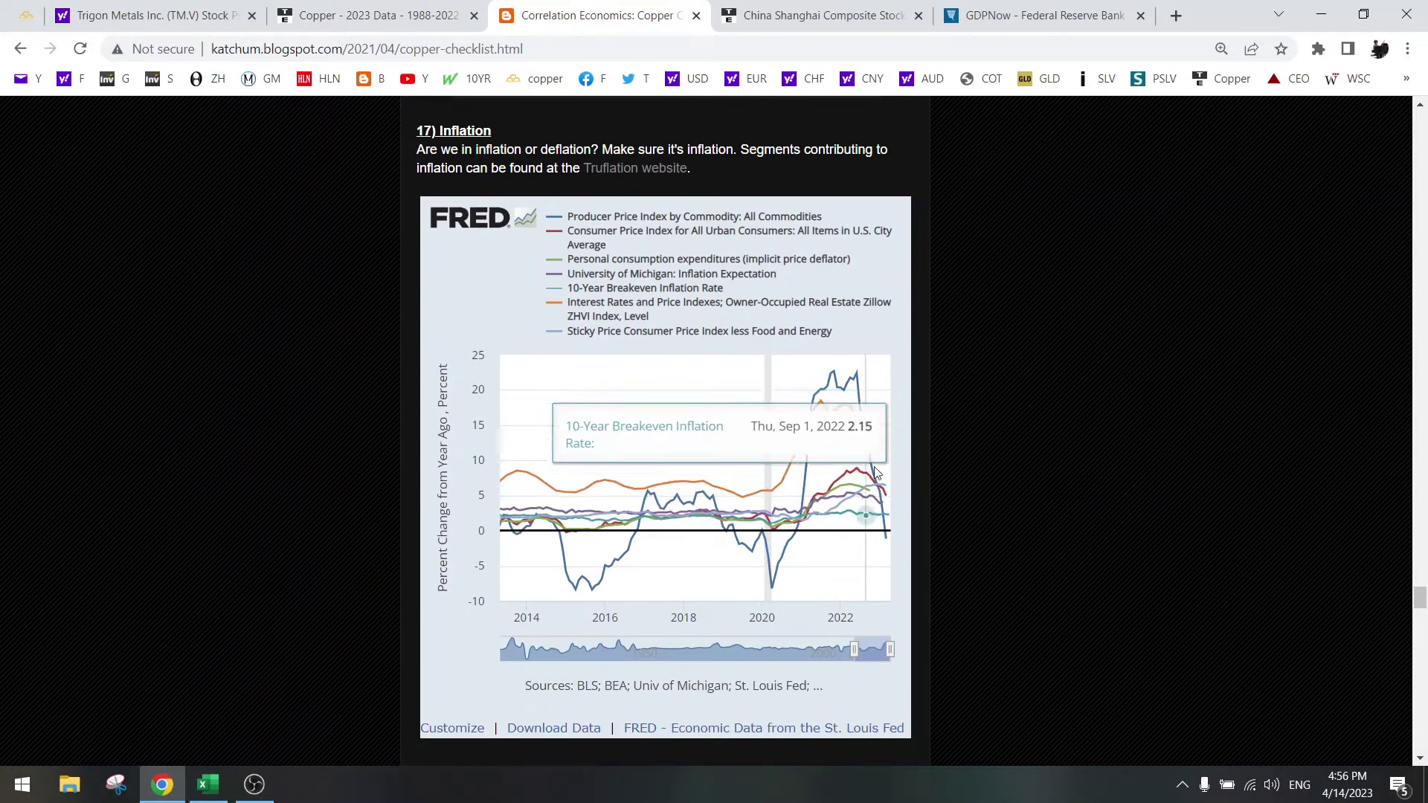
mouse_move(889, 468)
left_mouse_down()
mouse_move(846, 470)
mouse_move(906, 481)
left_mouse_up()
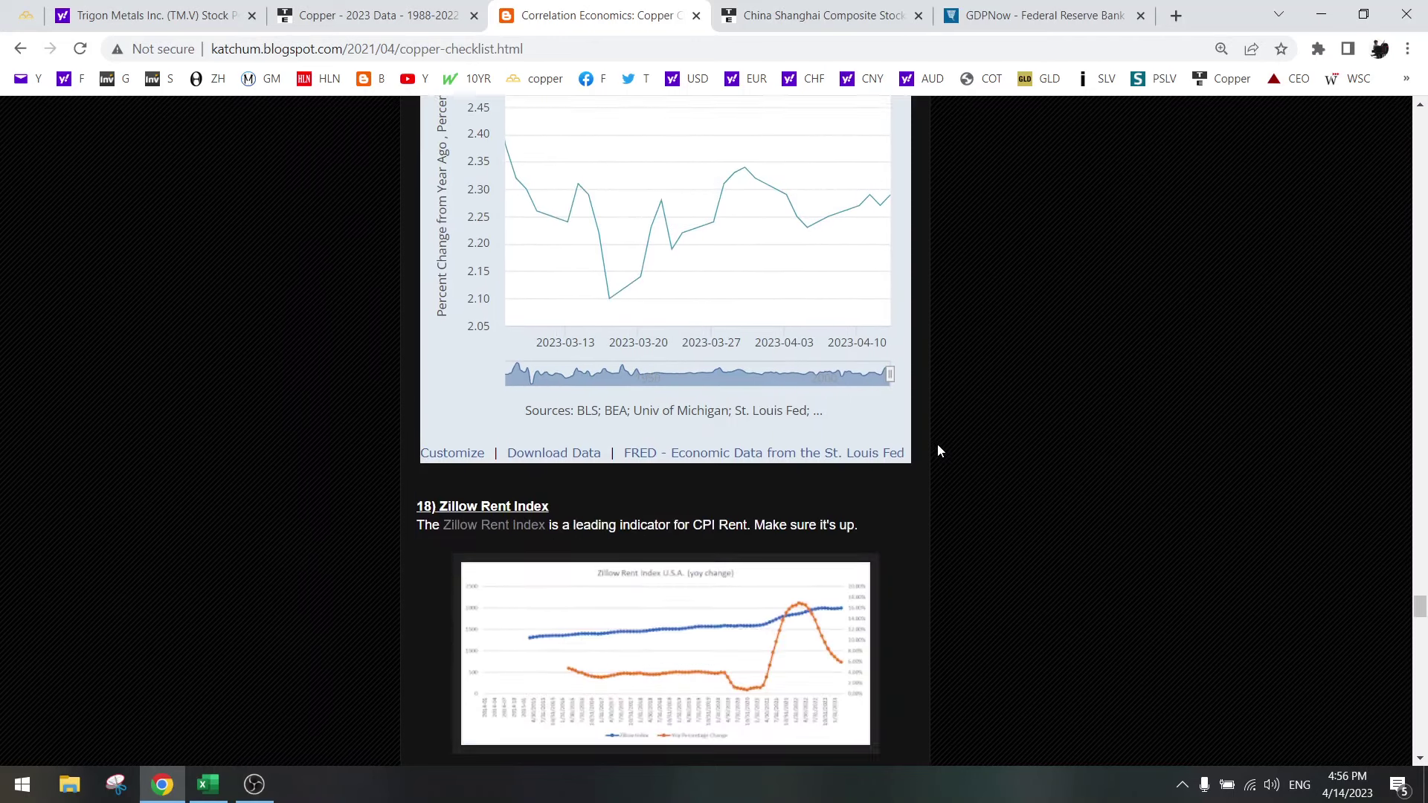
scroll(938, 450, "down", 3)
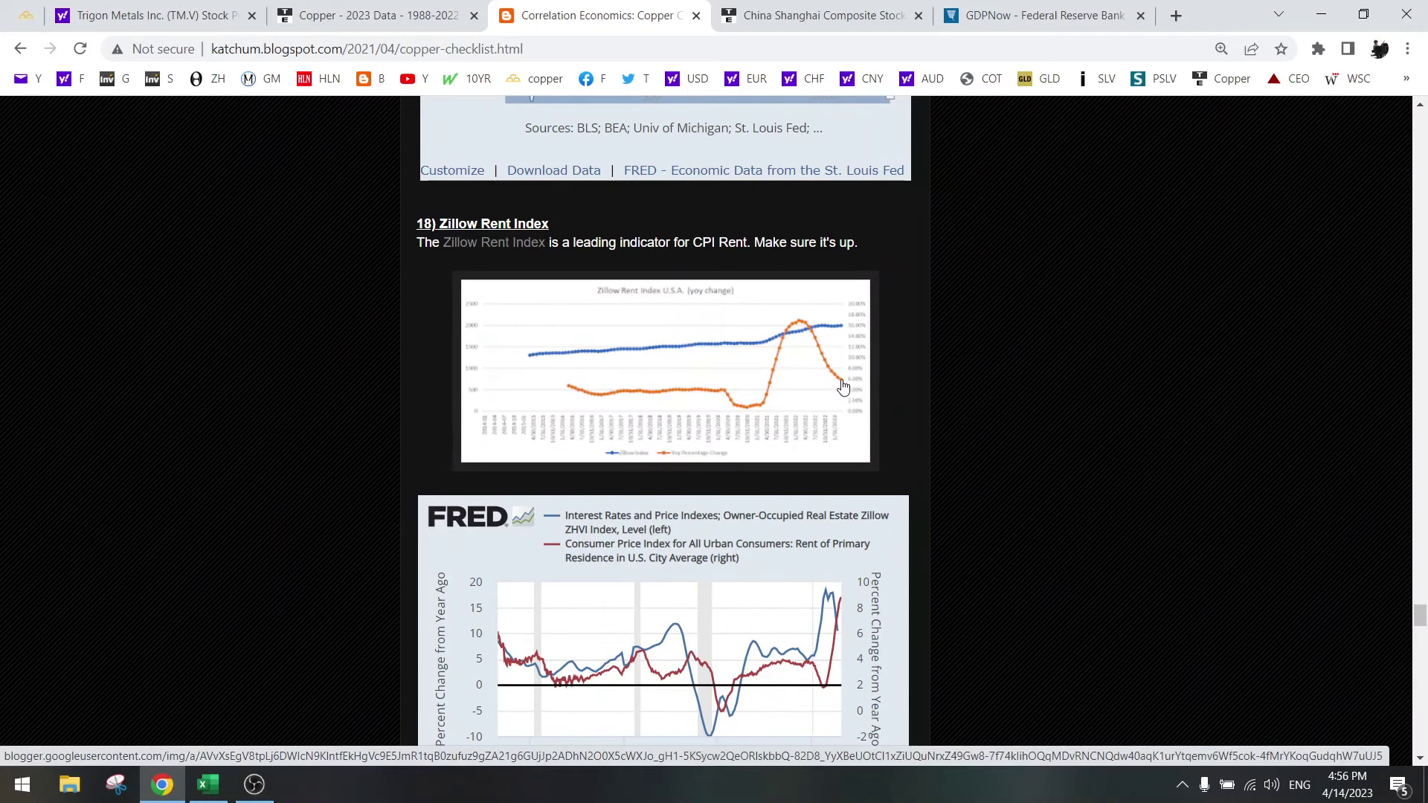
scroll(894, 381, "down", 6)
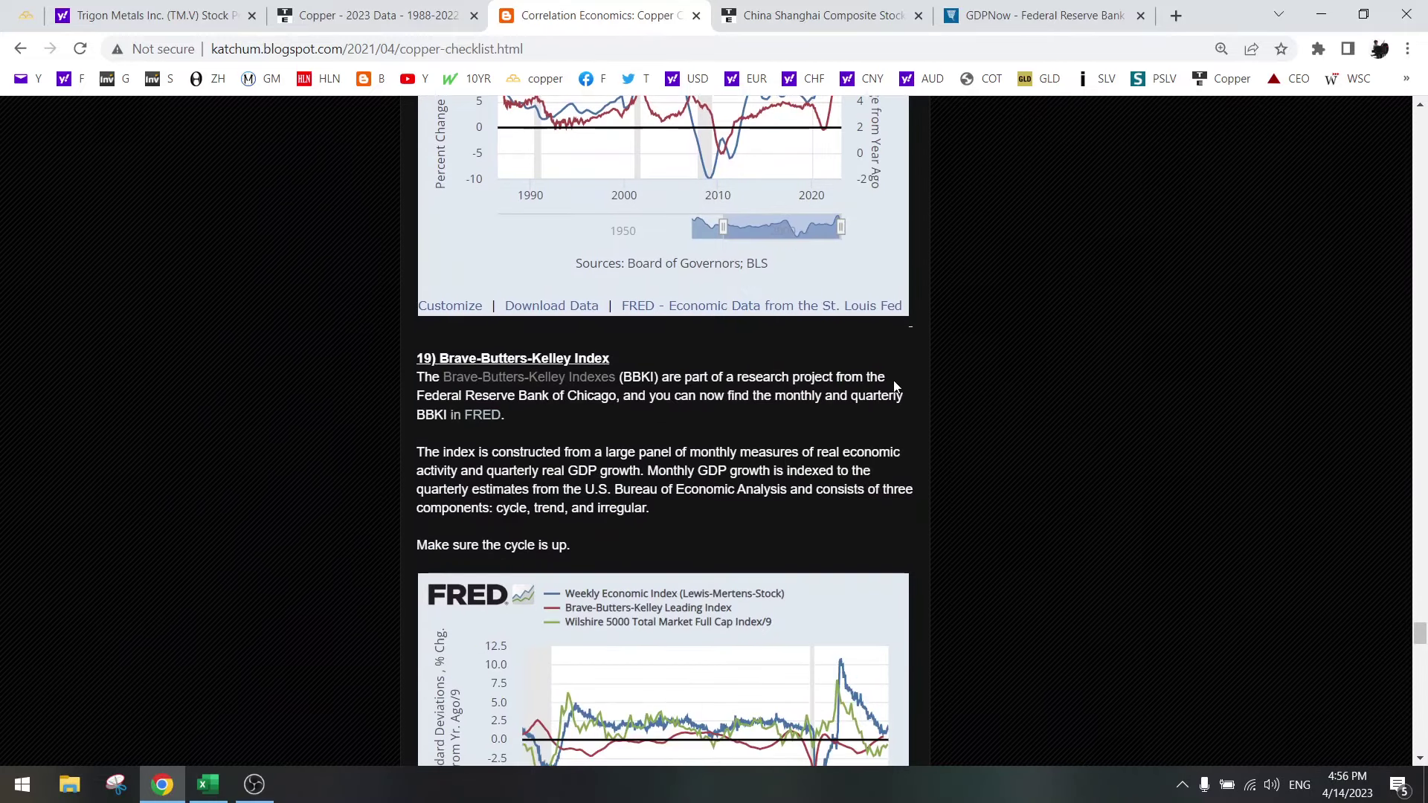
scroll(894, 381, "down", 3)
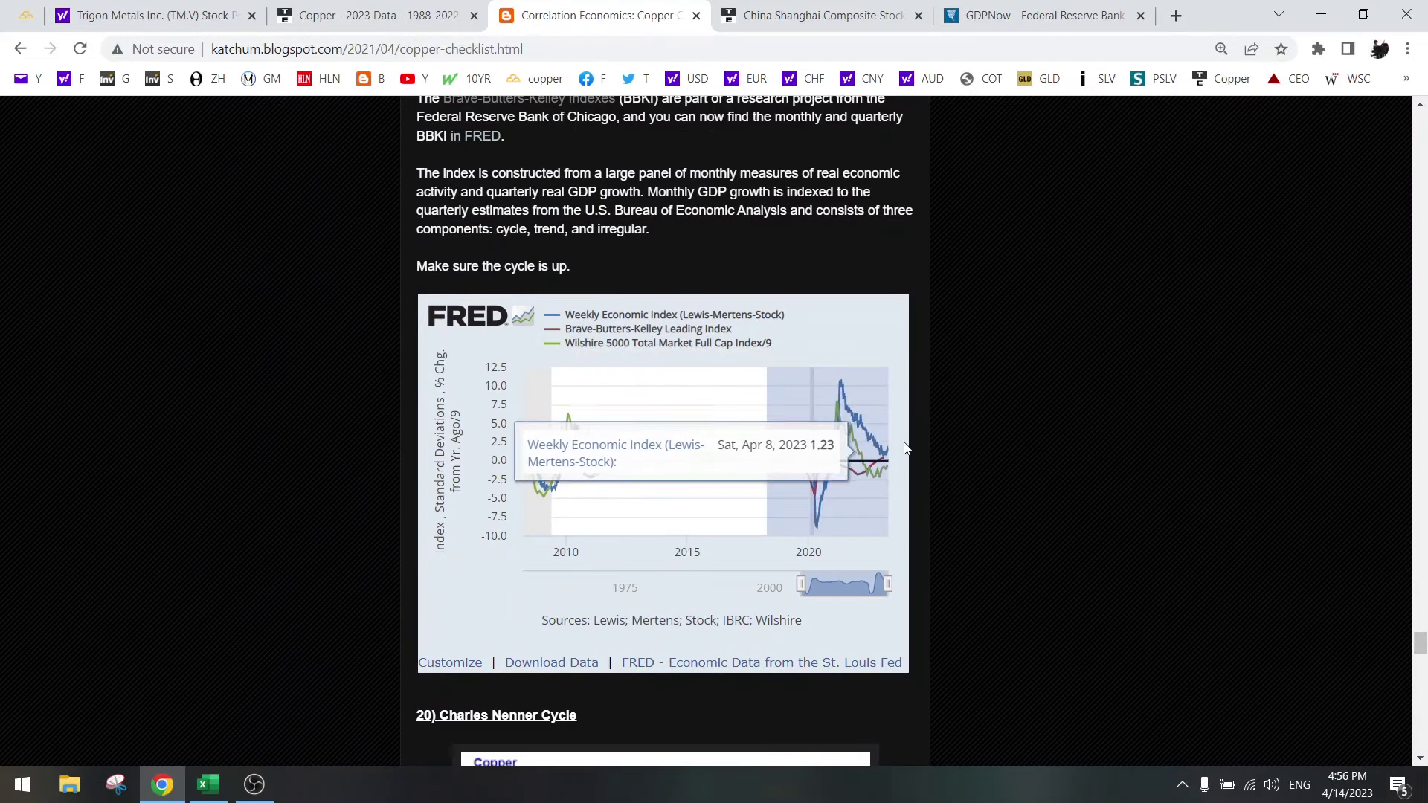
scroll(905, 447, "down", 2)
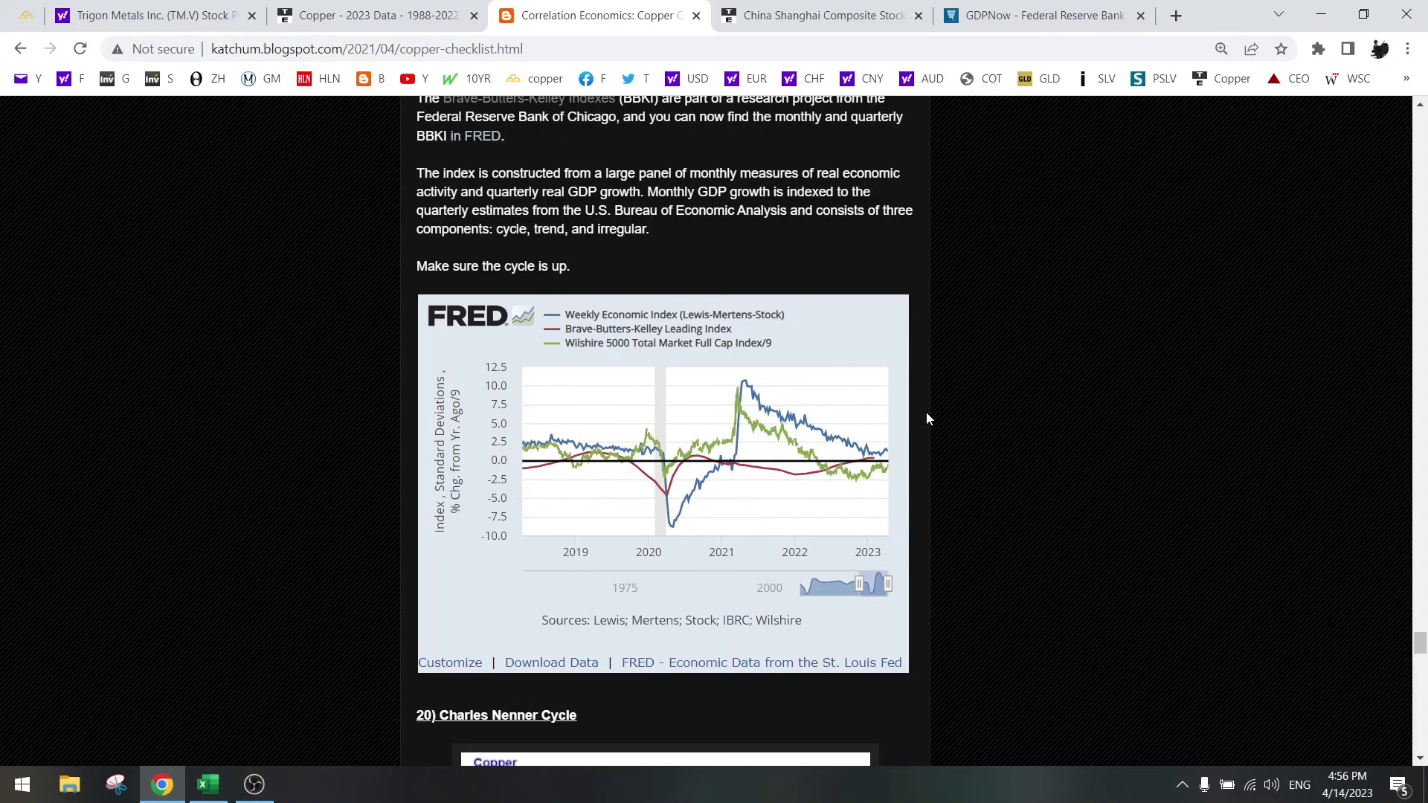
Open the checklist's chinese airplane data link in a new tab and examine the China active flights chart.
scroll(927, 412, "down", 10)
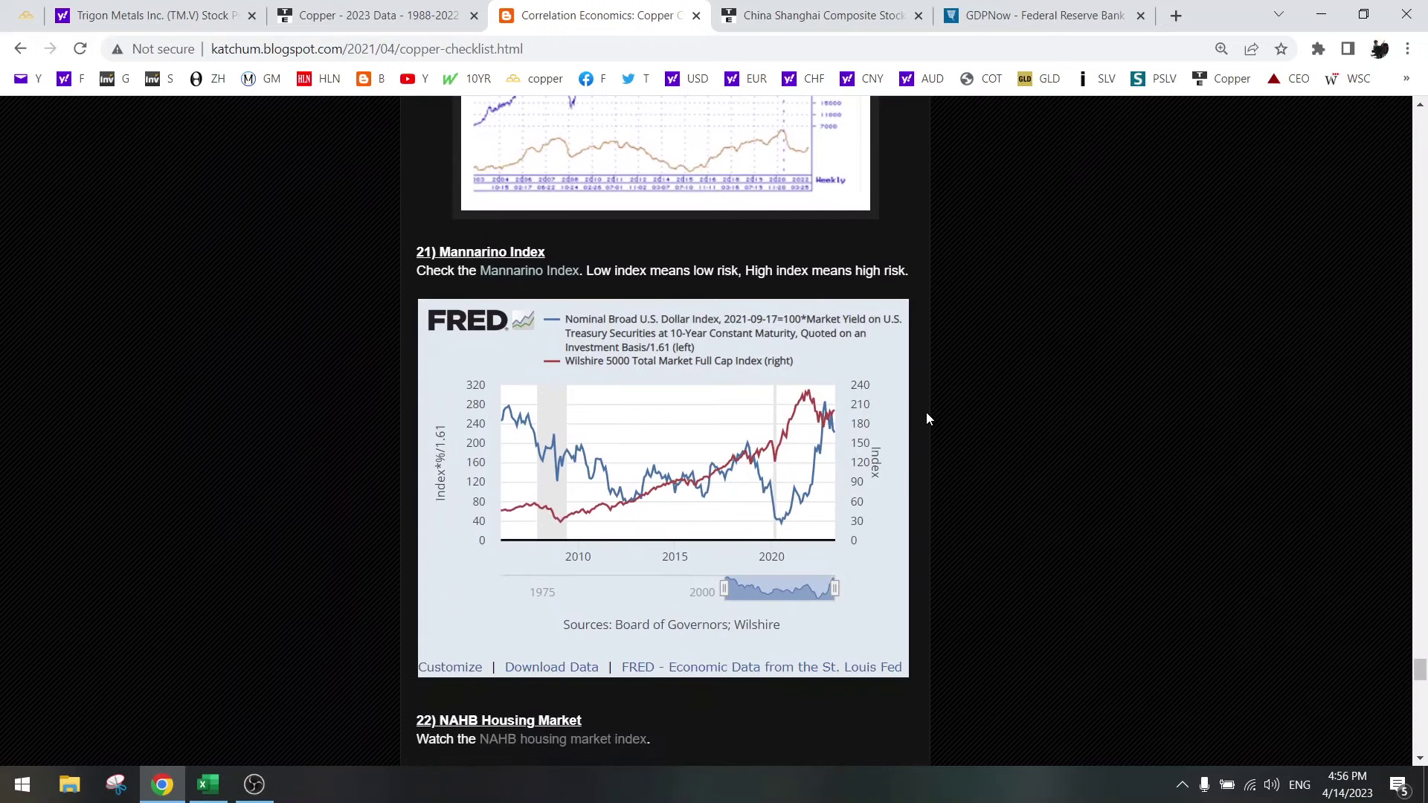
scroll(926, 412, "down", 4)
scroll(926, 412, "down", 7)
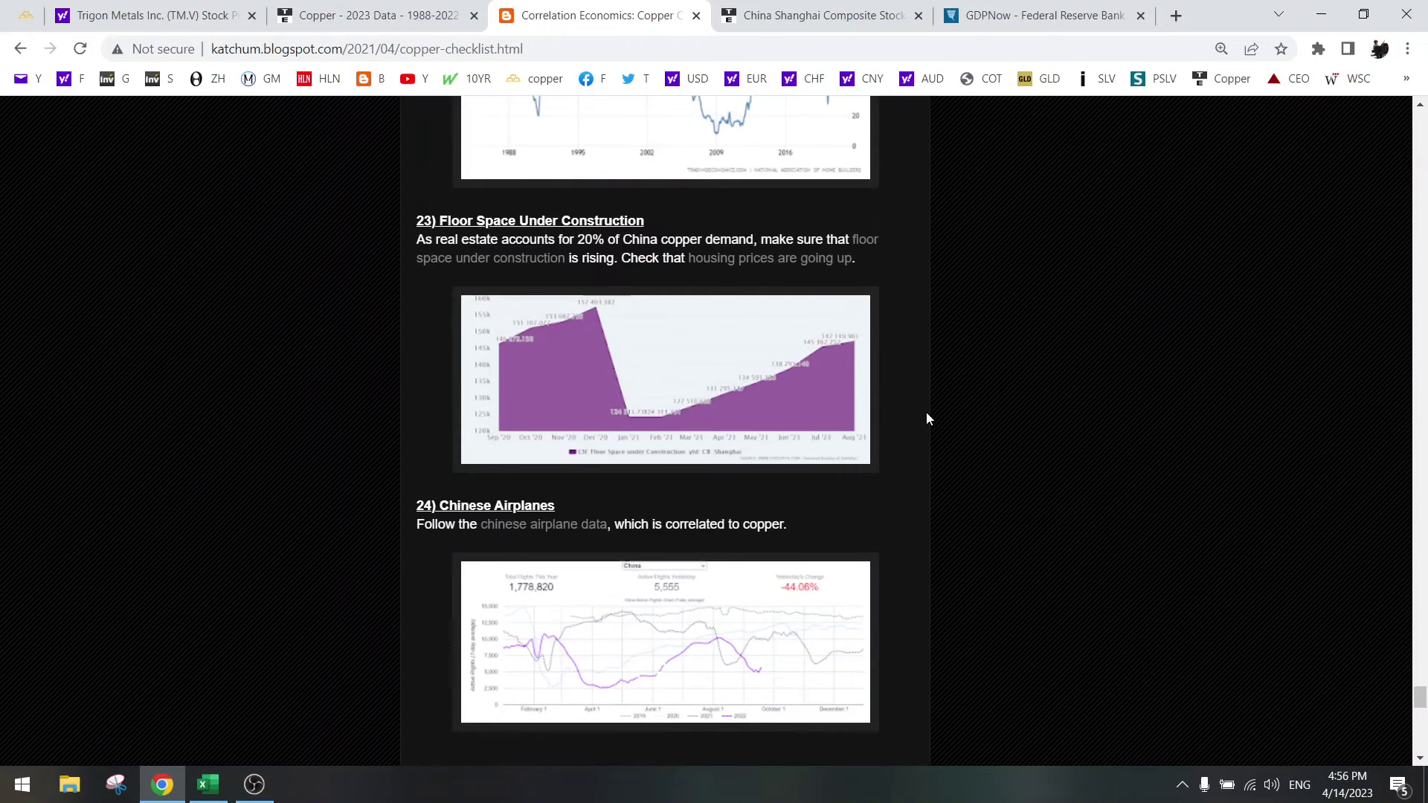
scroll(926, 412, "down", 4)
scroll(926, 412, "up", 4)
right_click(559, 529)
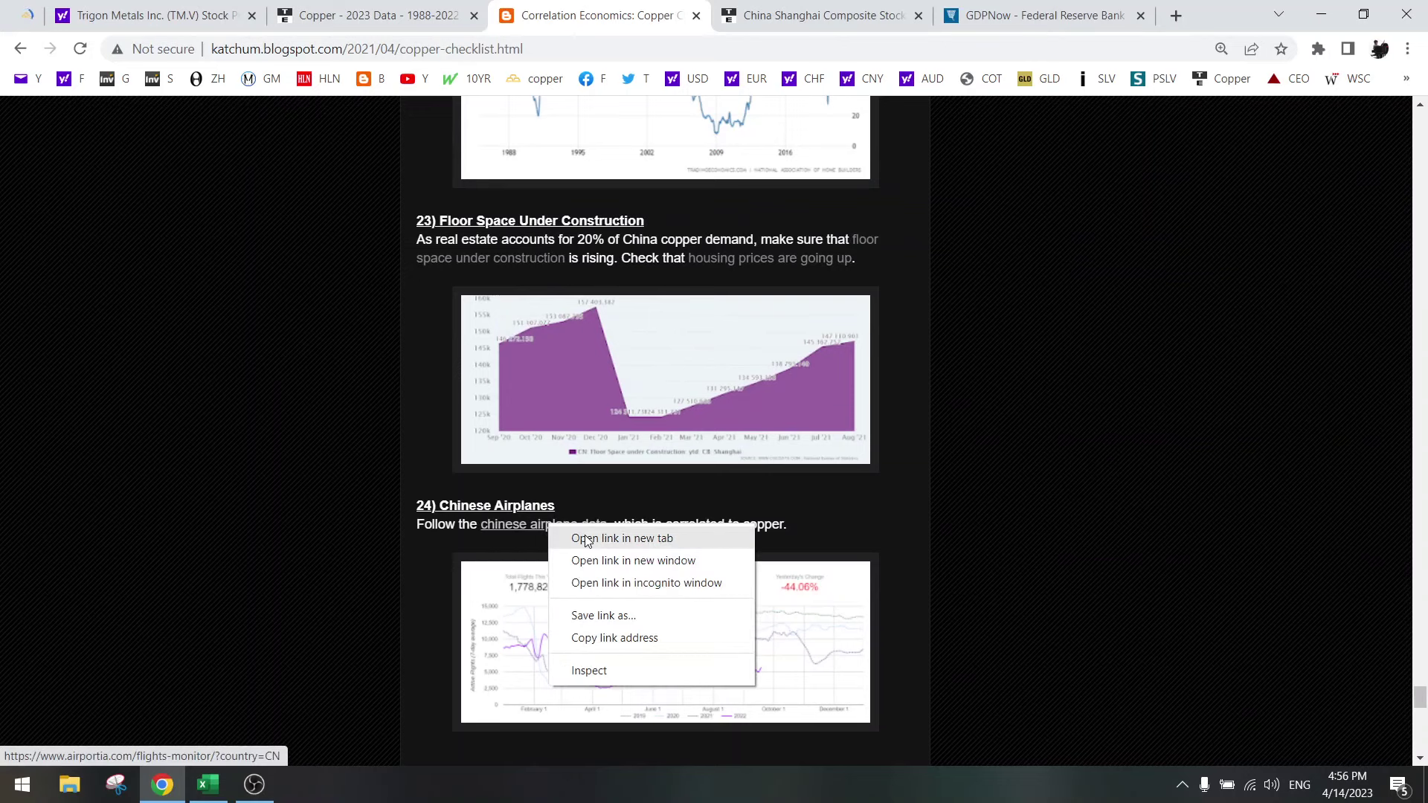
left_click(584, 537)
left_click(1071, 15)
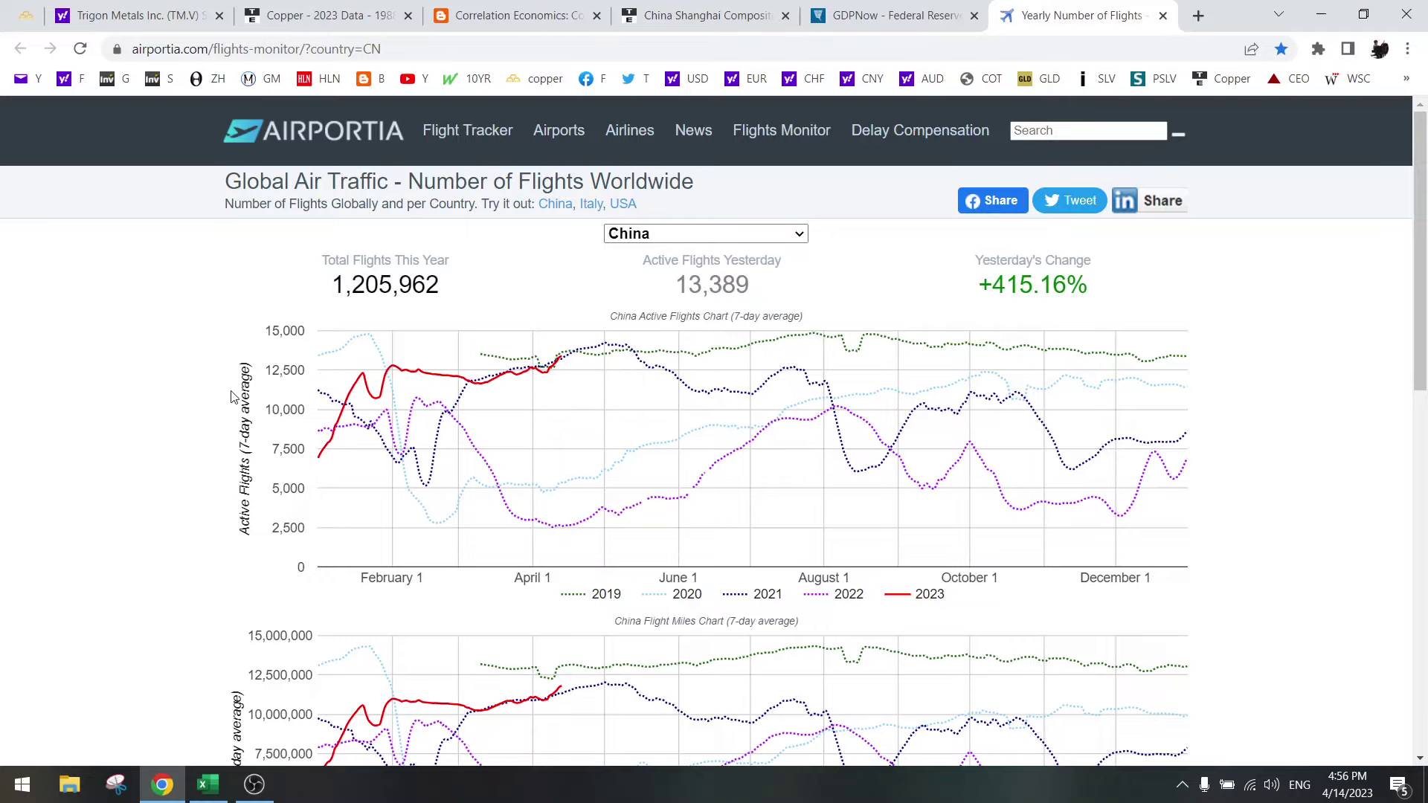
Return to the Trading Economics copper page and read the market summary above the price chart.
left_click(321, 15)
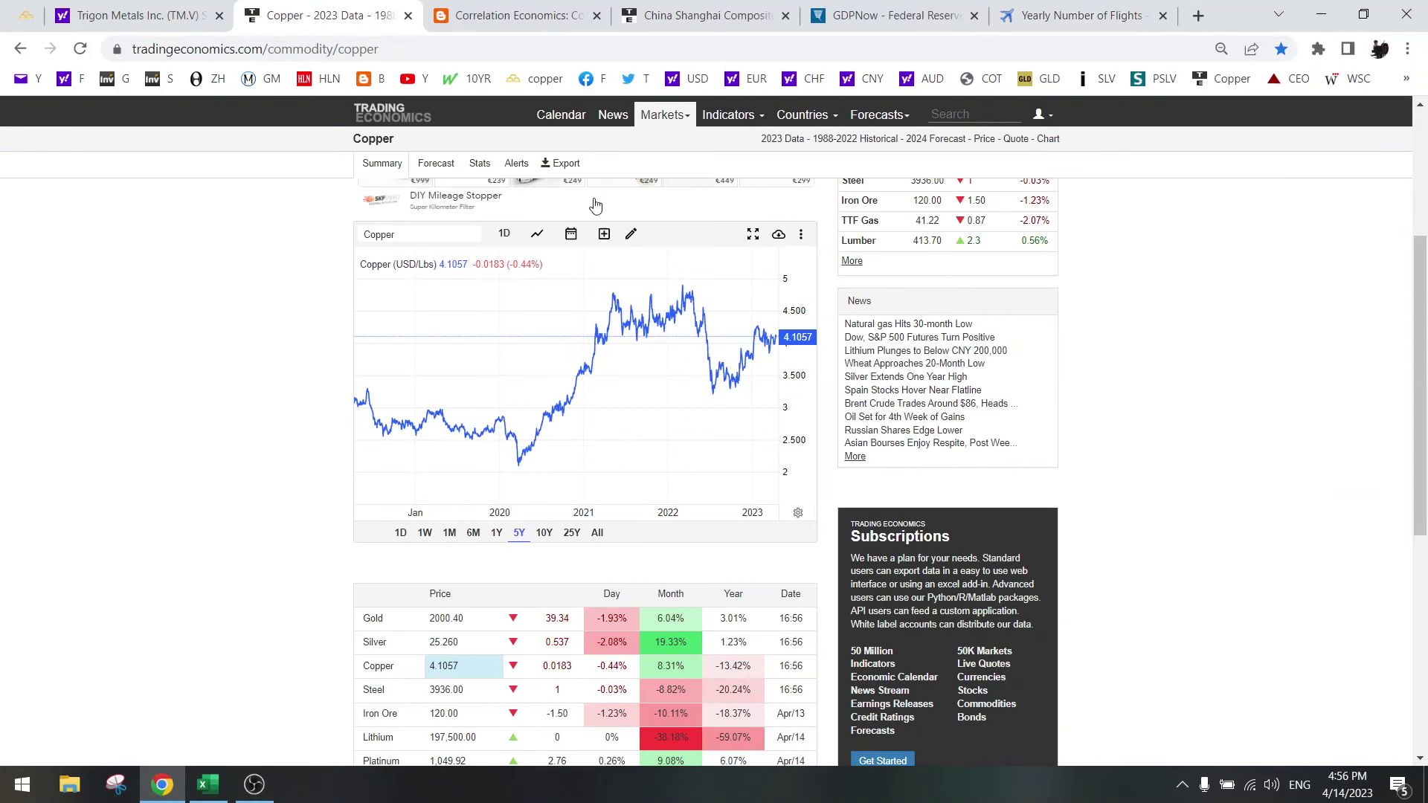
scroll(1069, 340, "up", 2)
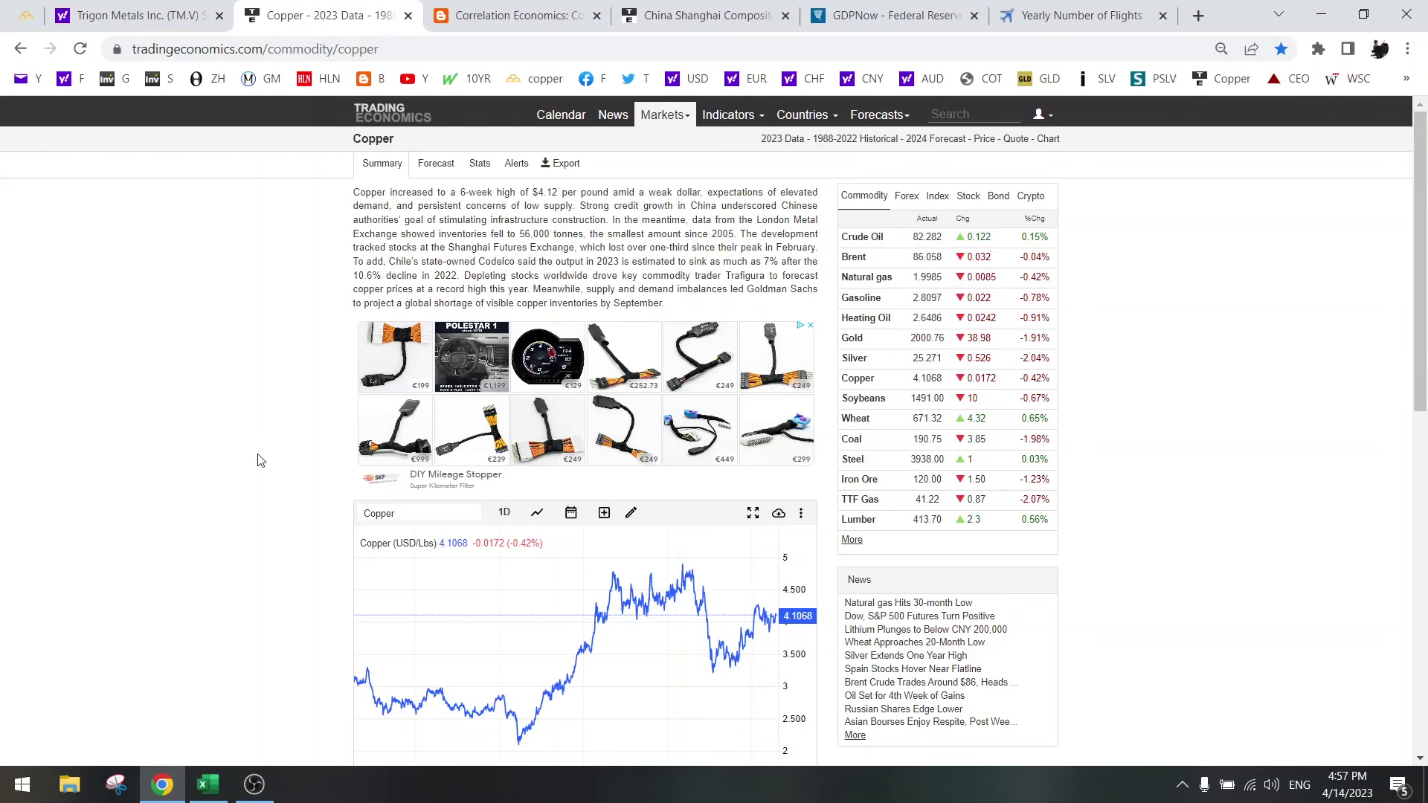
Switch to the Miners workbook in Excel and select the Market Cap label cell A3 on the TM sheet.
left_click(208, 784)
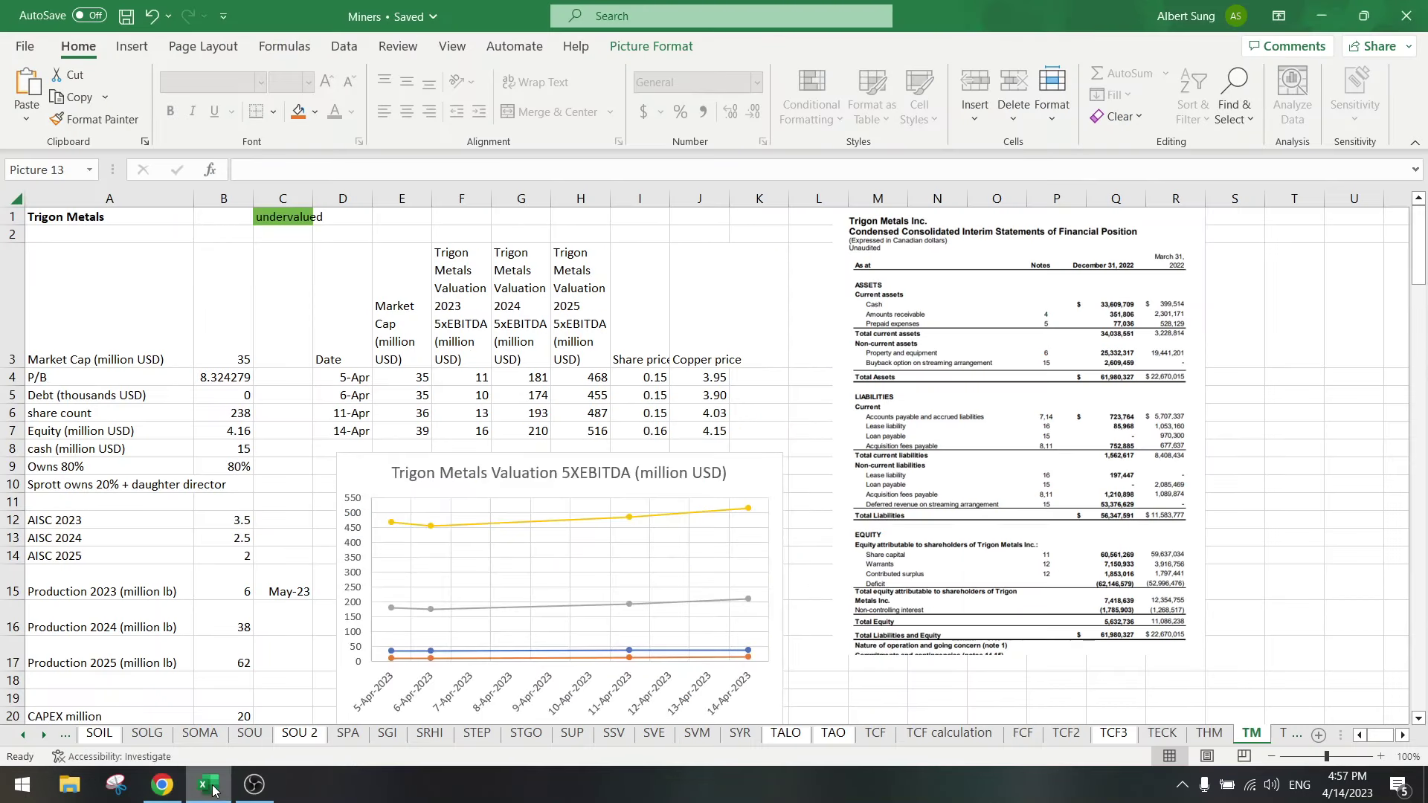
left_click(171, 359)
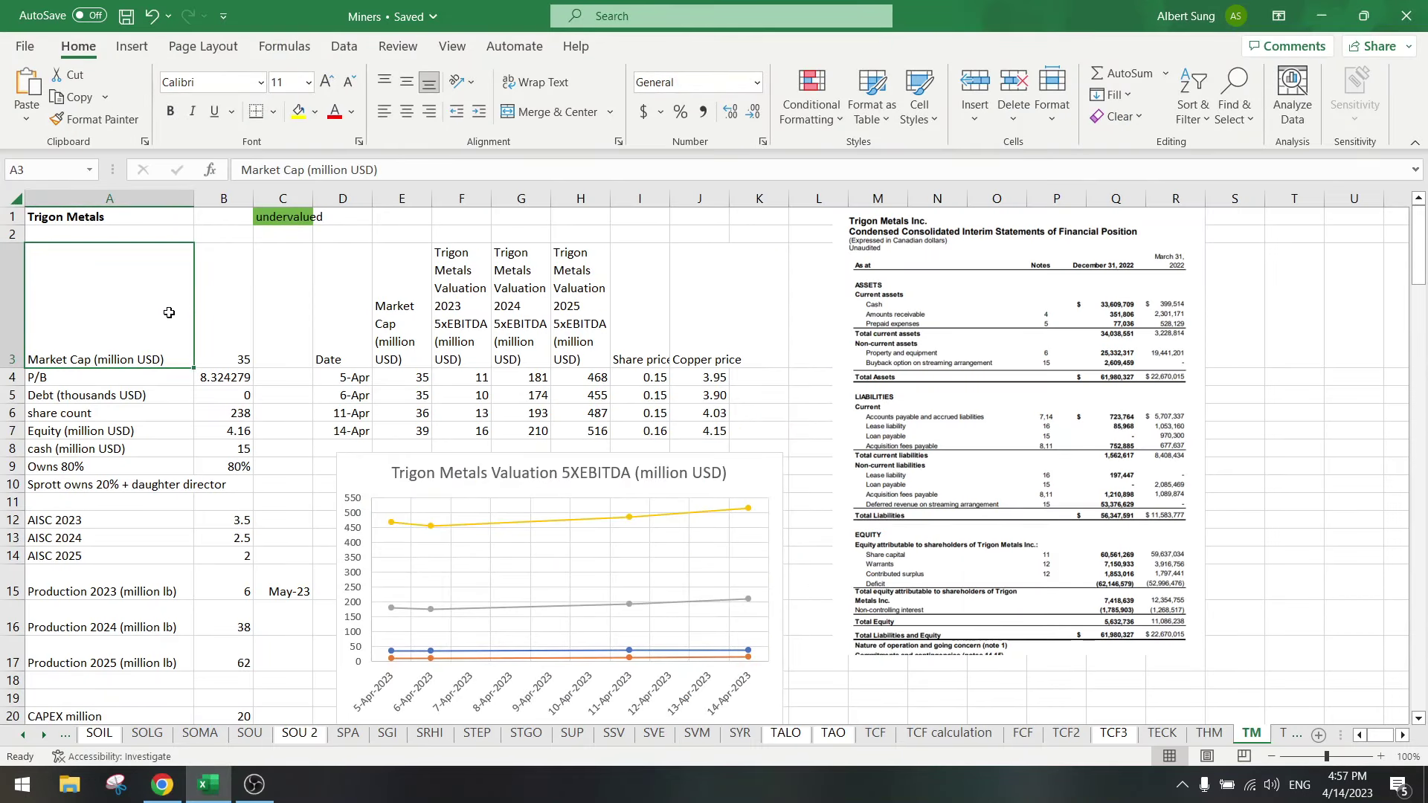
Link the Market Cap value in B3 to the 14-Apr market cap in E7 and save the workbook.
left_click(232, 311)
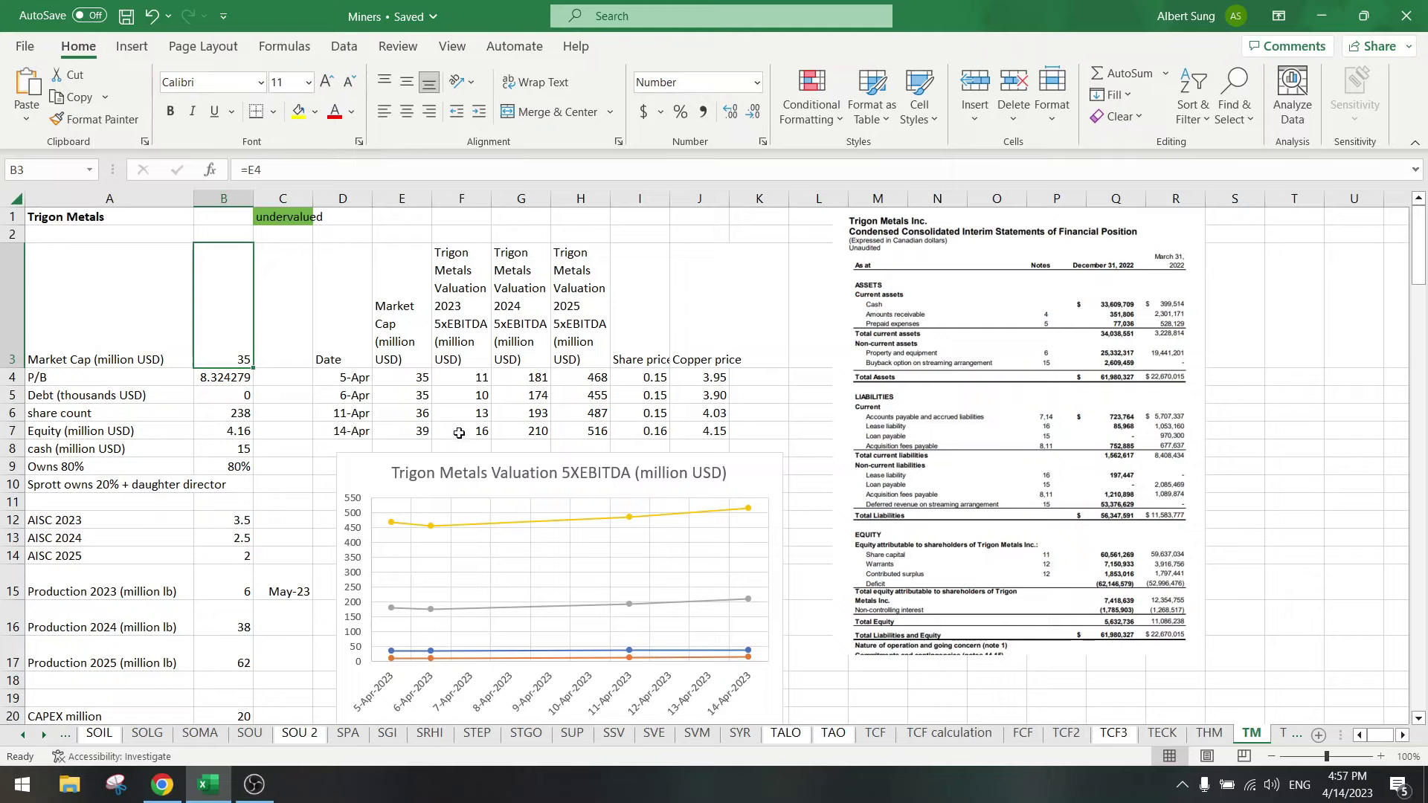
left_click(401, 430)
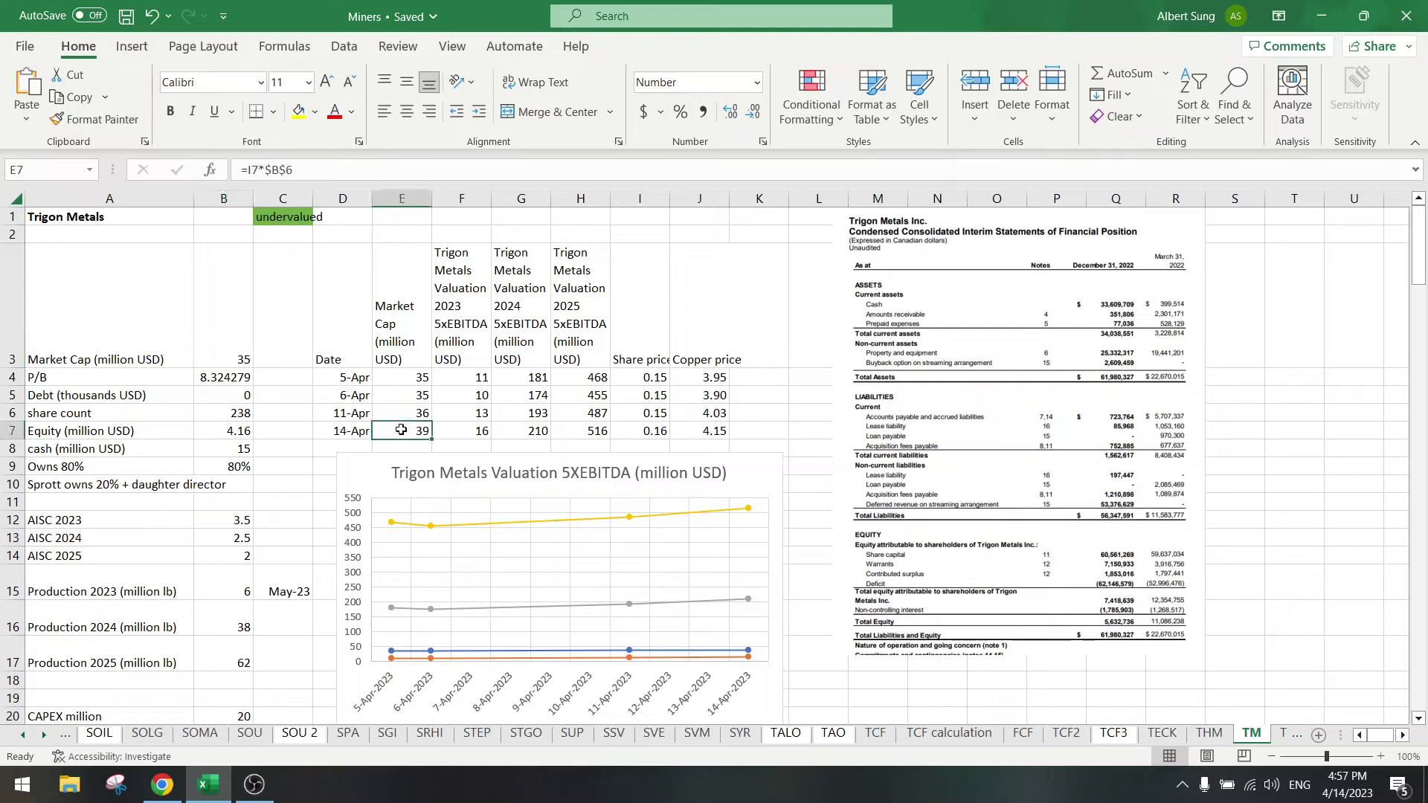
left_click(237, 337)
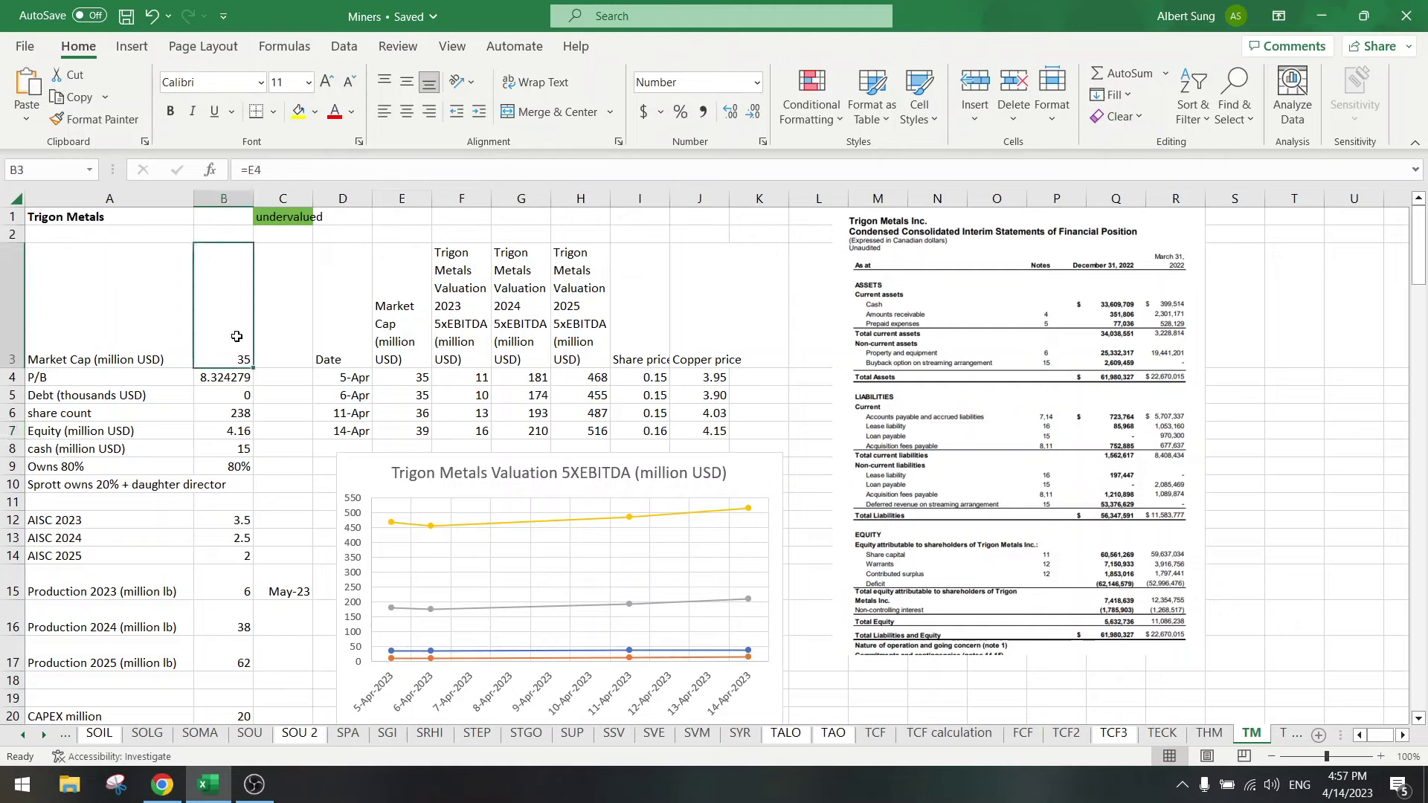
left_click(398, 166)
left_click(413, 413)
left_click(413, 430)
key("Return")
left_click(333, 428)
left_click(397, 430)
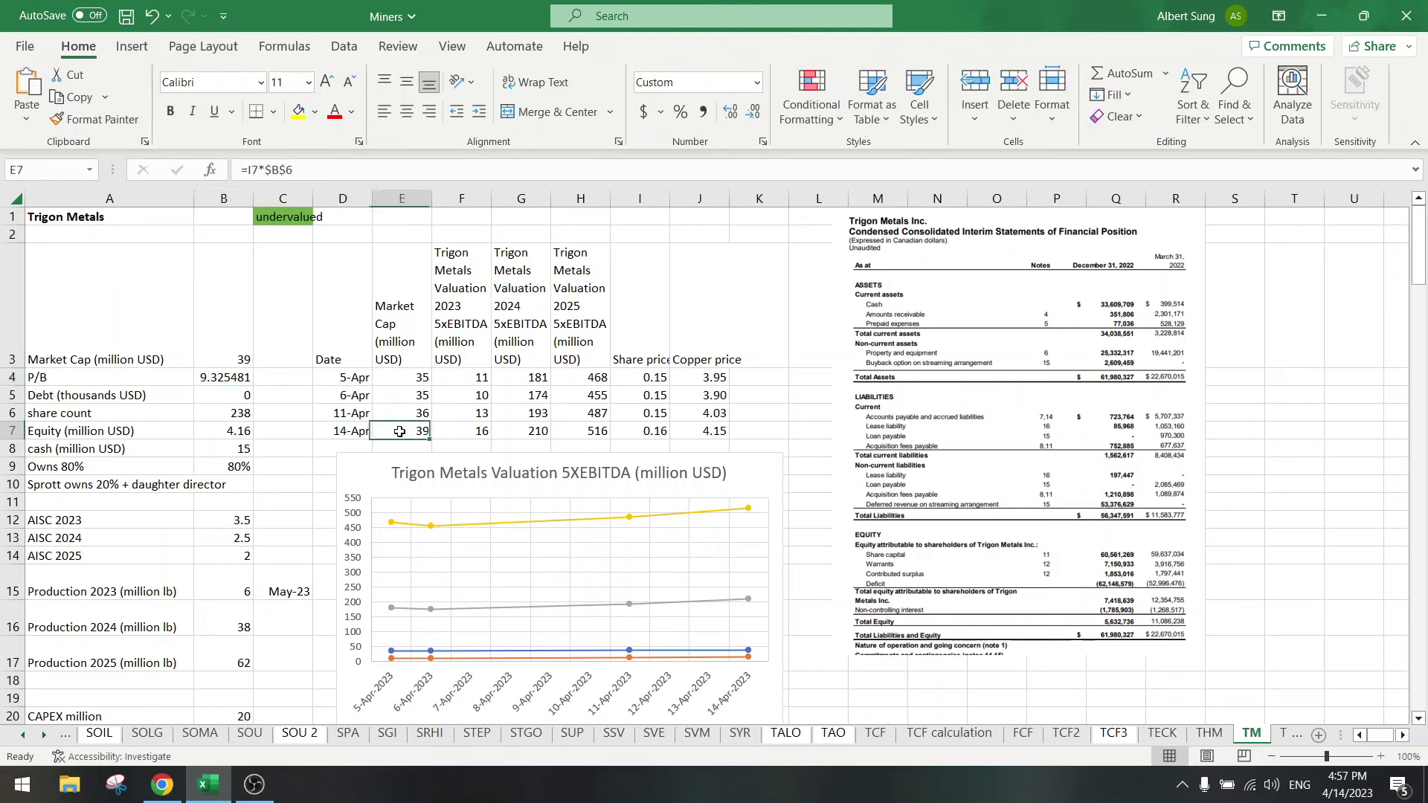
left_click(127, 16)
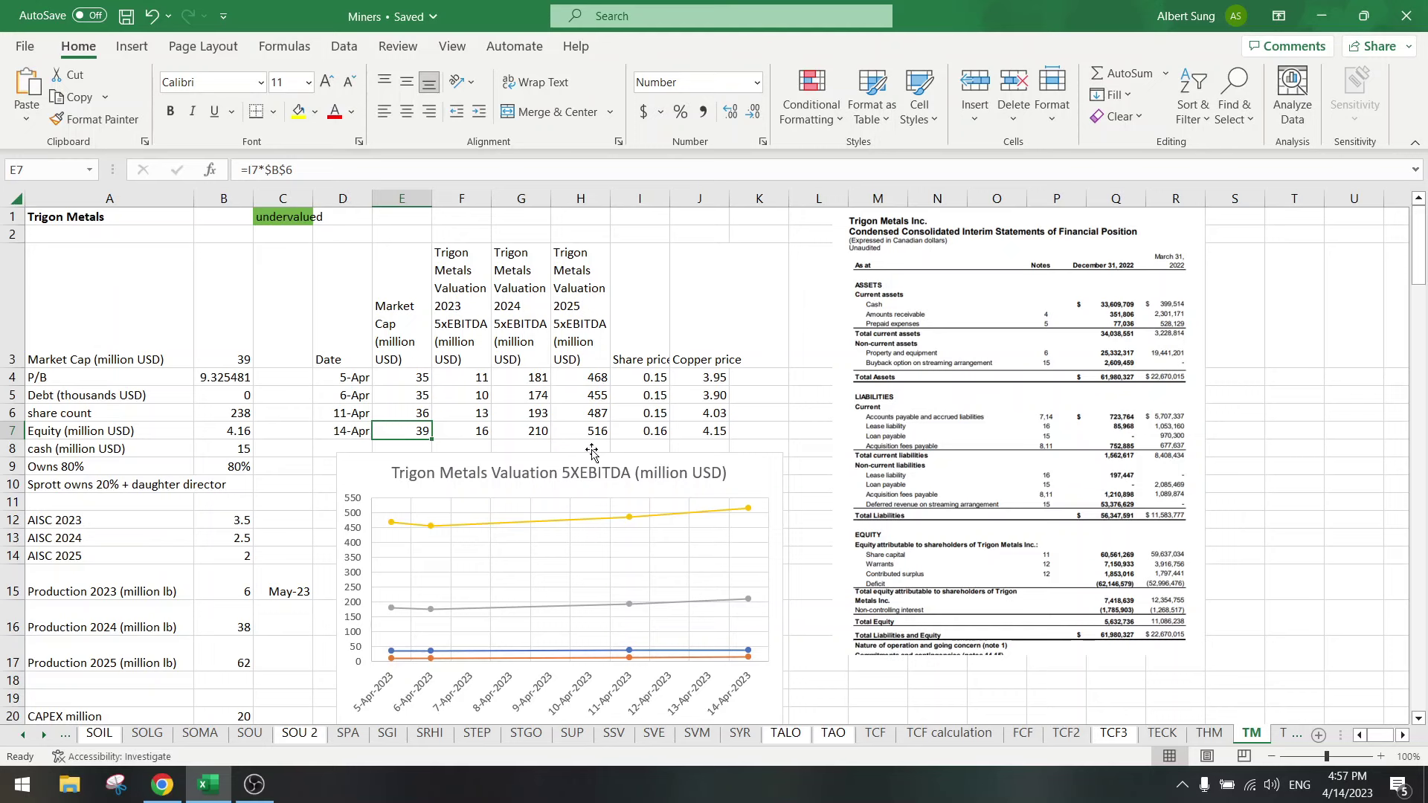
Compare the Market Cap line with the 2023, 2024 and 2025 valuation lines at 14-Apr on the Trigon Metals Valuation chart.
scroll(805, 526, "down", 1)
mouse_move(749, 498)
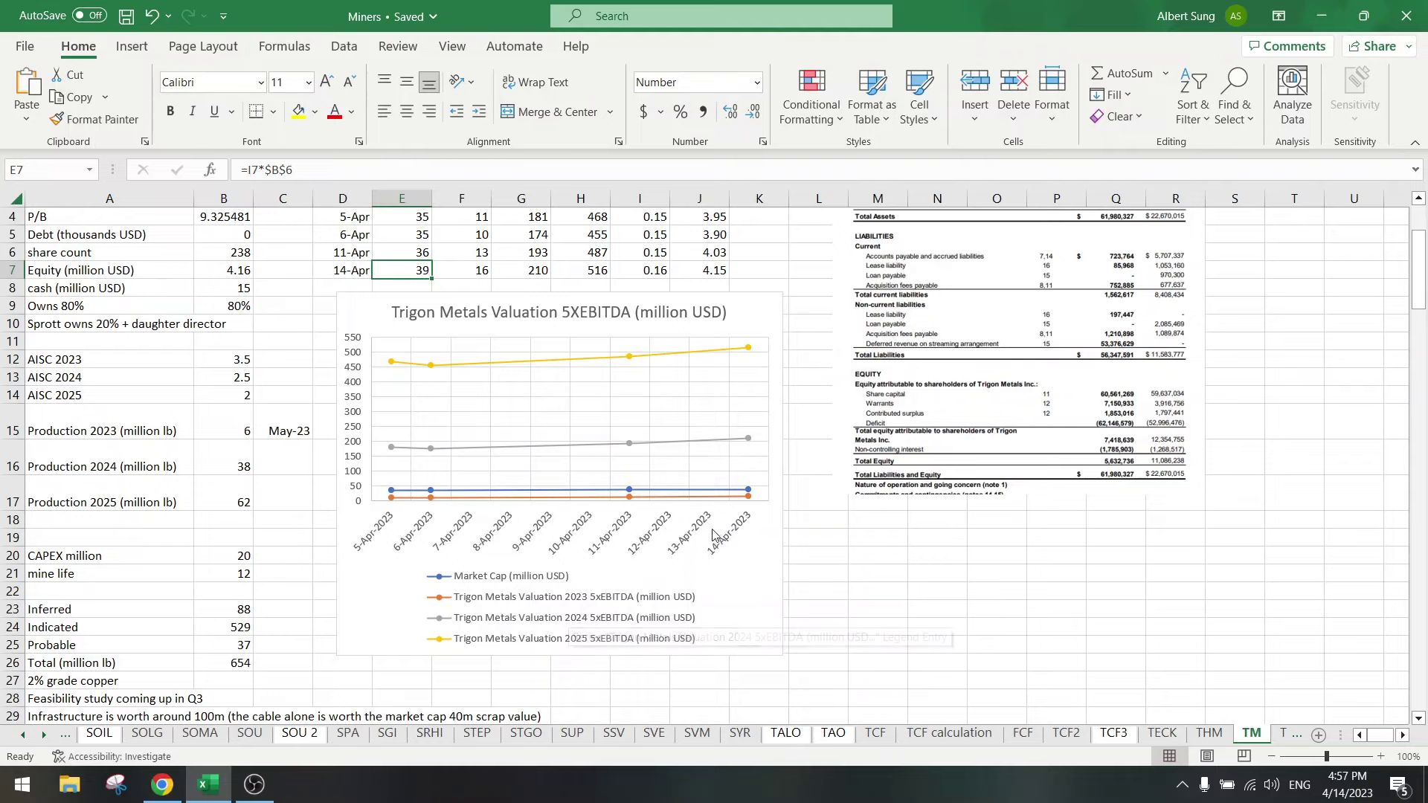
left_click(750, 497)
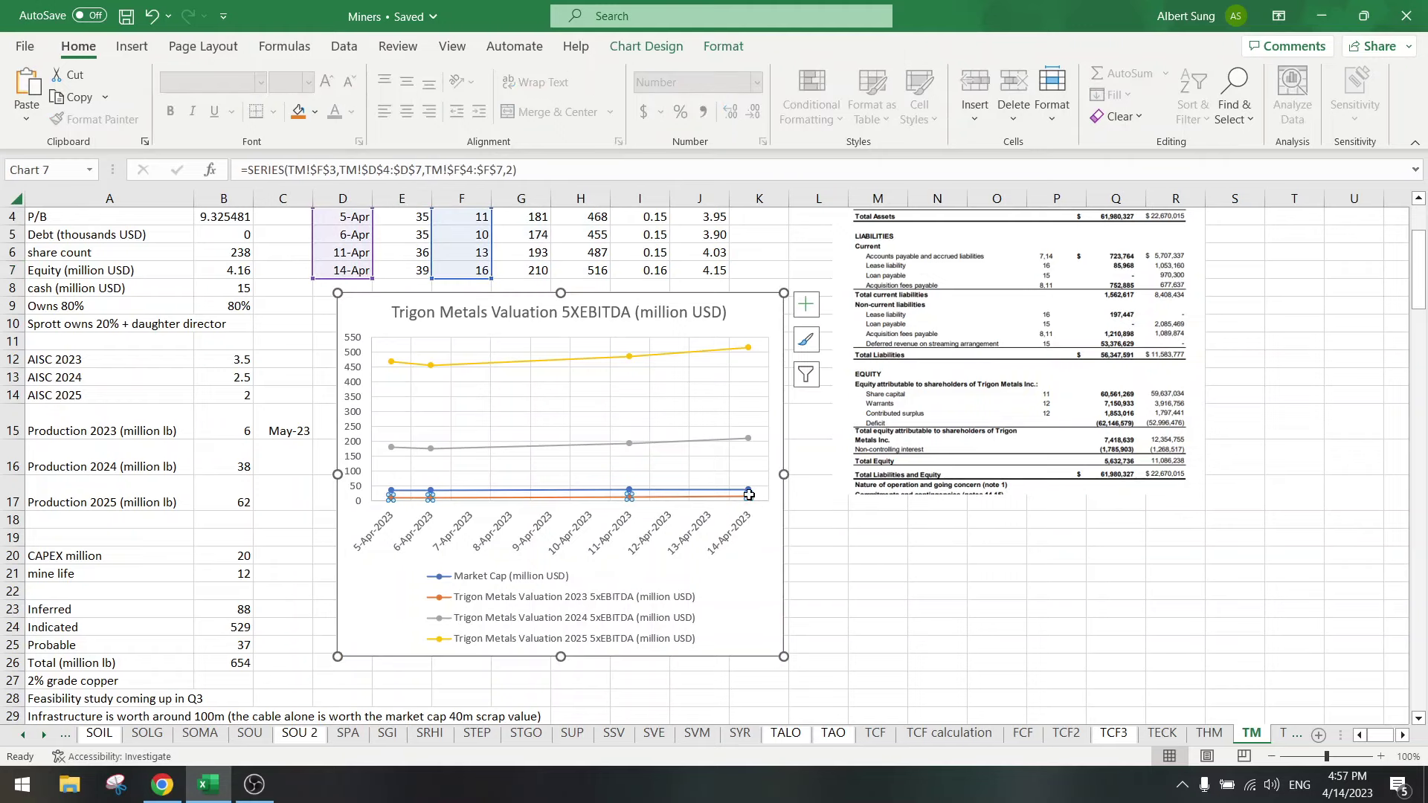
left_click(843, 520)
left_click(747, 439)
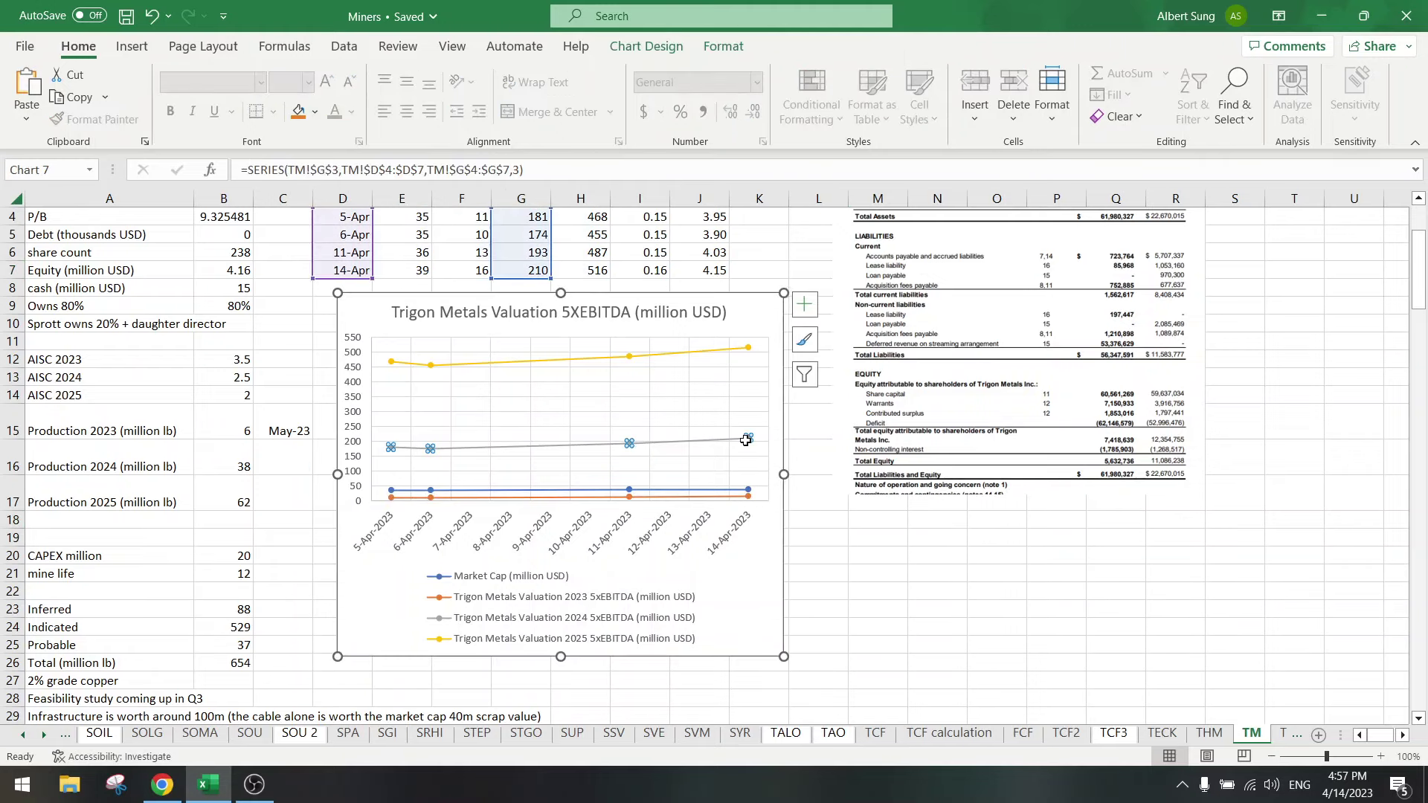
left_click(825, 516)
left_click(747, 493)
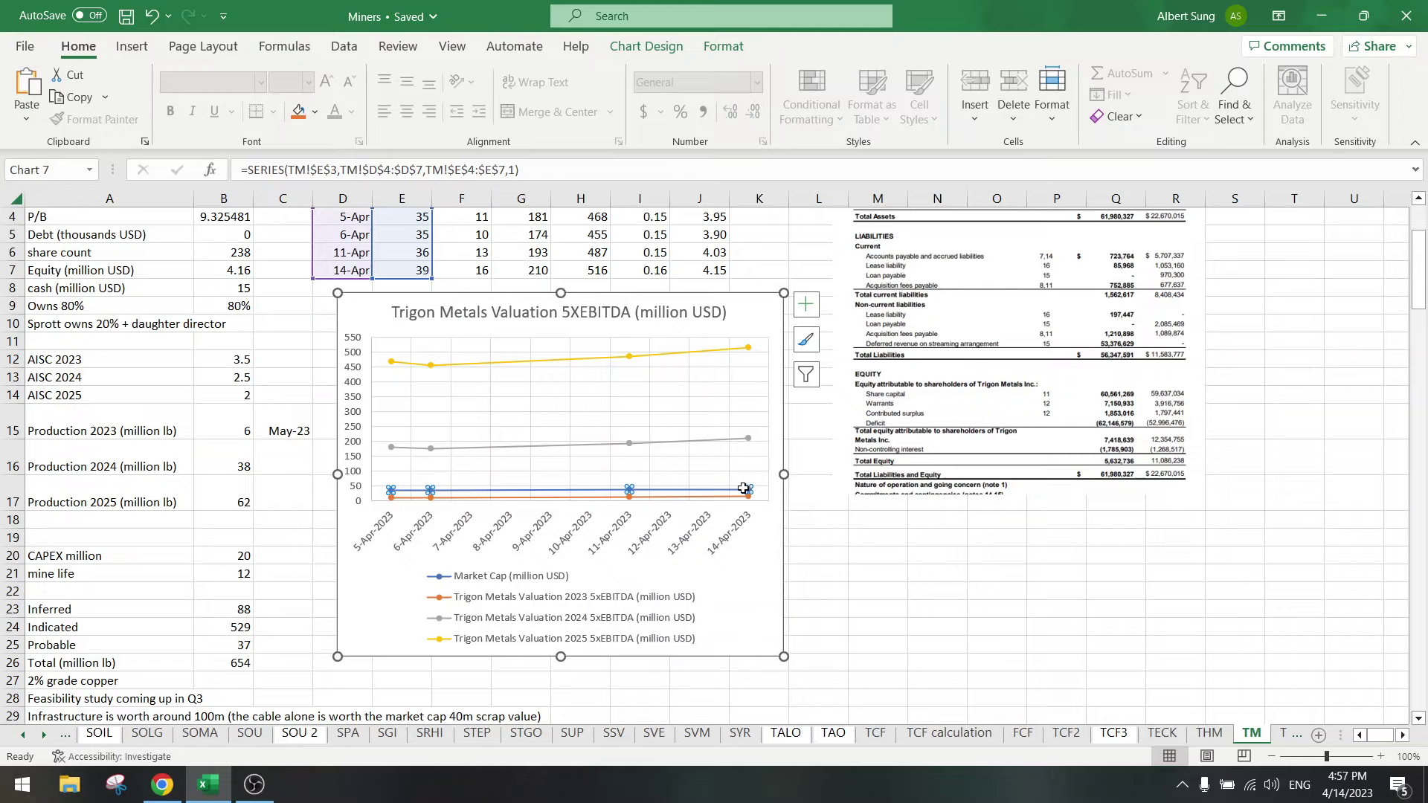
mouse_move(744, 488)
left_click(818, 527)
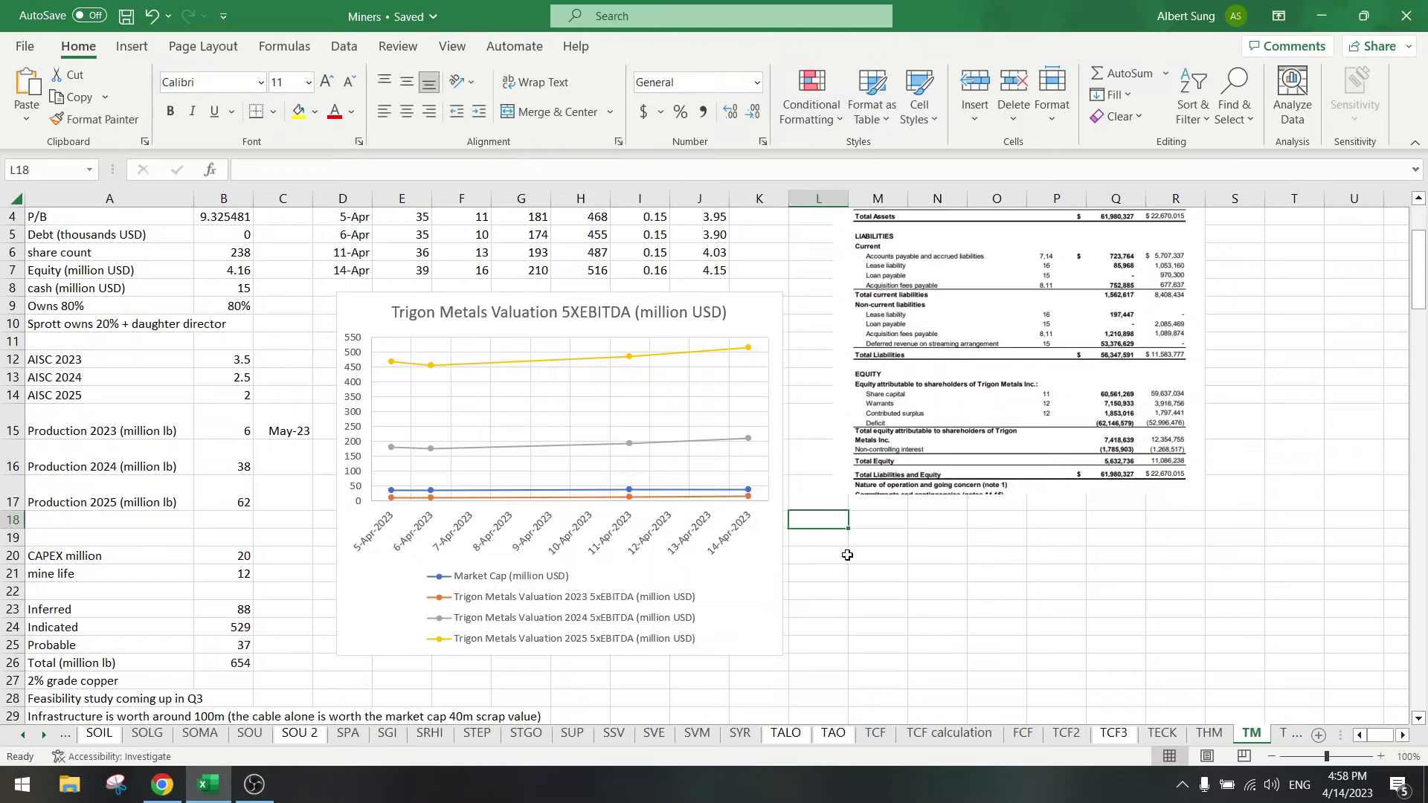
left_click(818, 551)
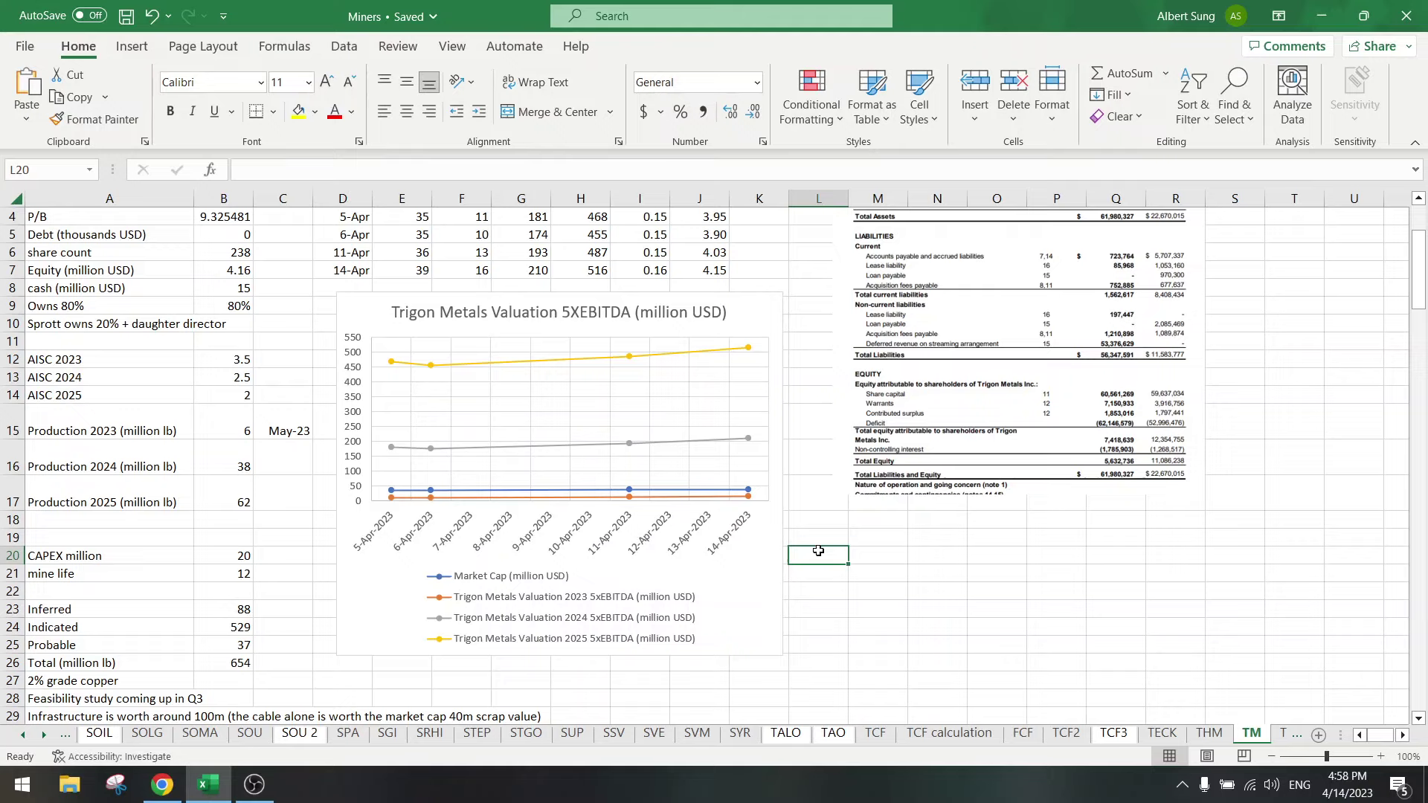
left_click(749, 440)
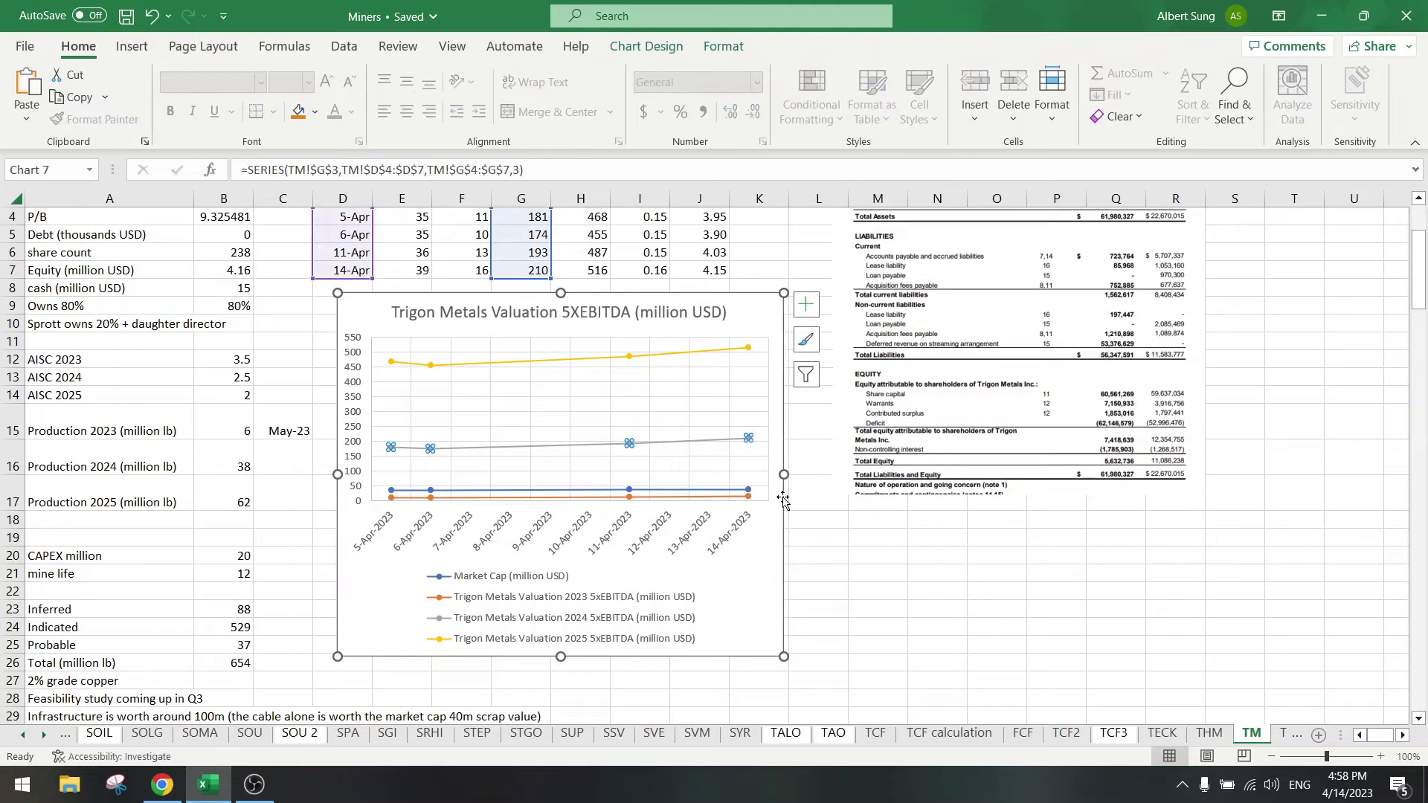
left_click(749, 348)
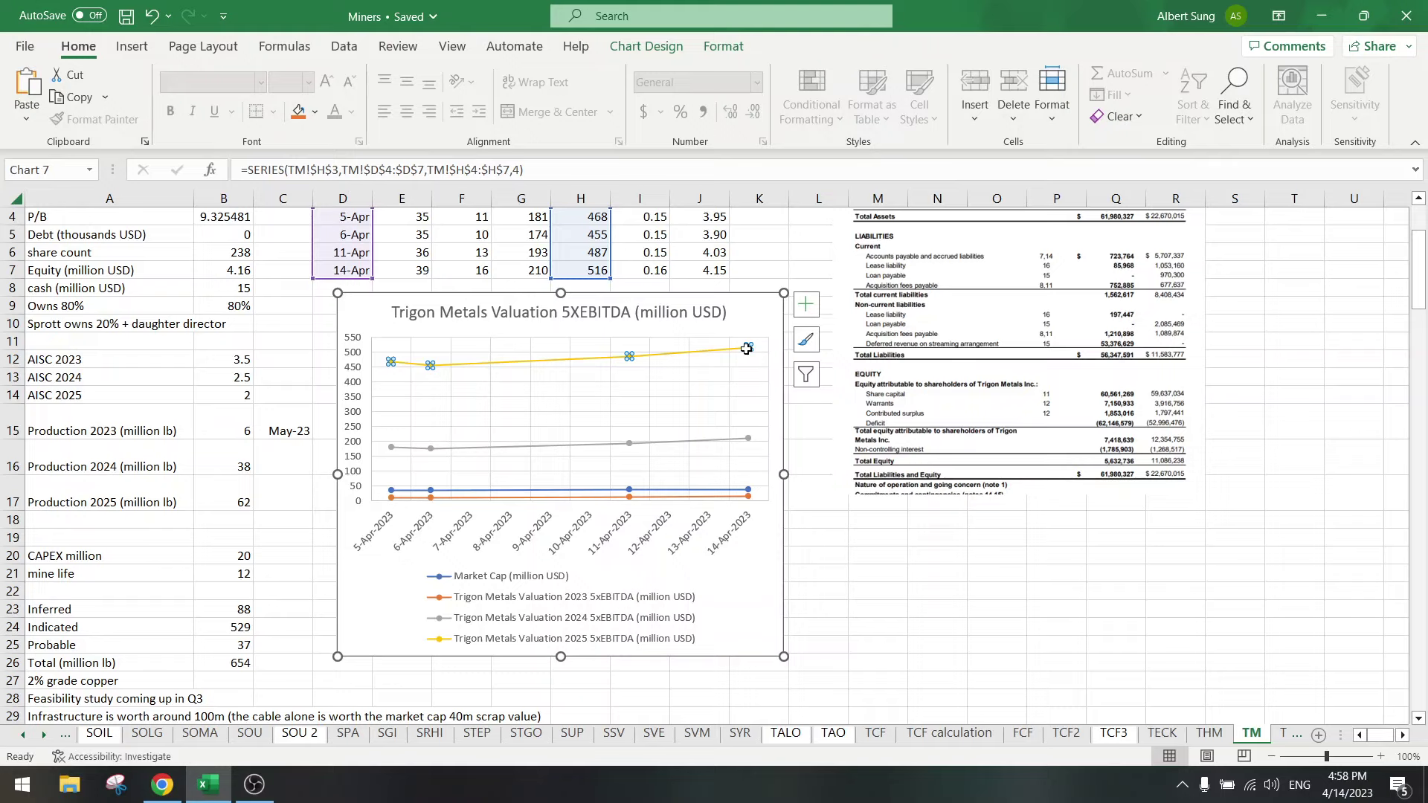
left_click(873, 536)
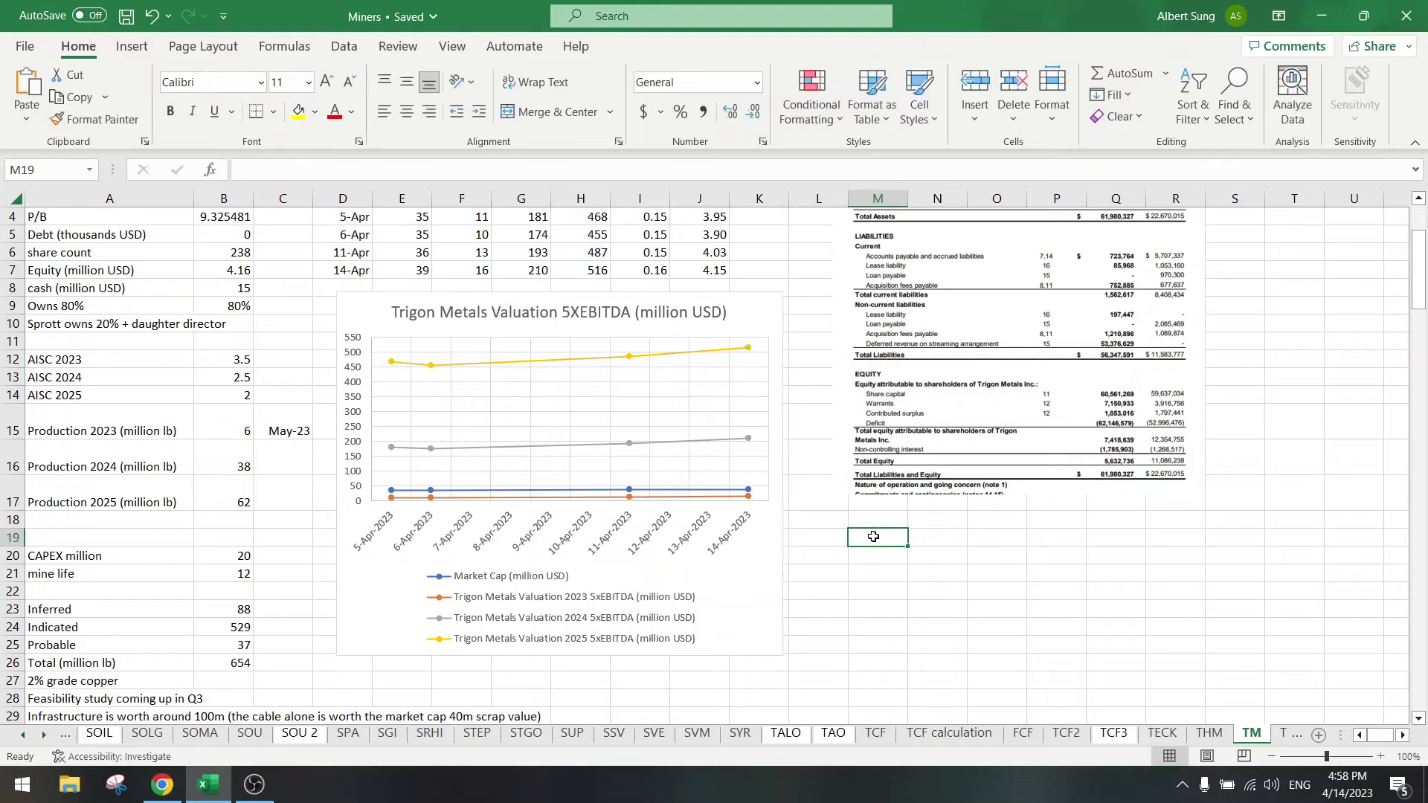
Review the company's ownership percentage in B9 and the Sprott ownership note in A10.
left_click(204, 304)
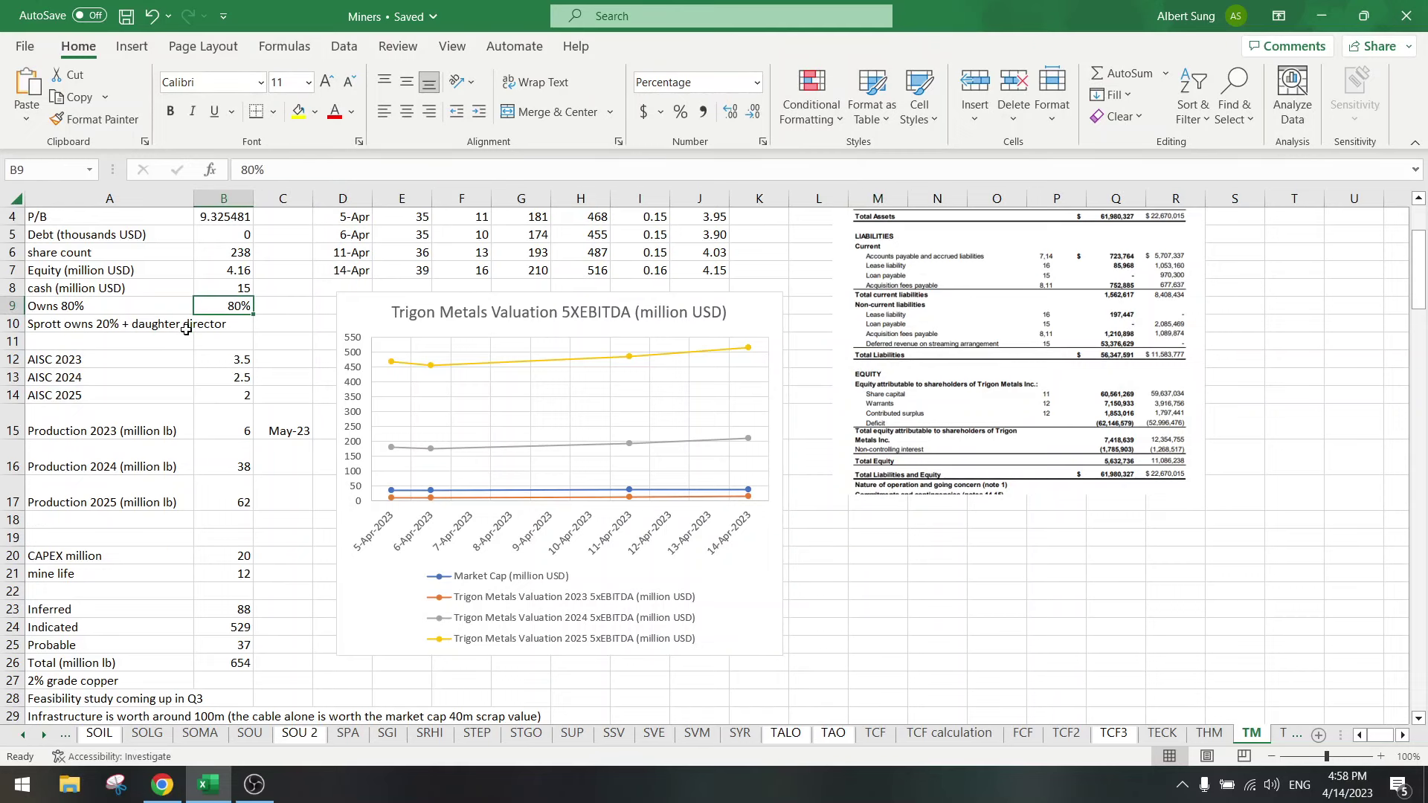
scroll(186, 329, "up", 1)
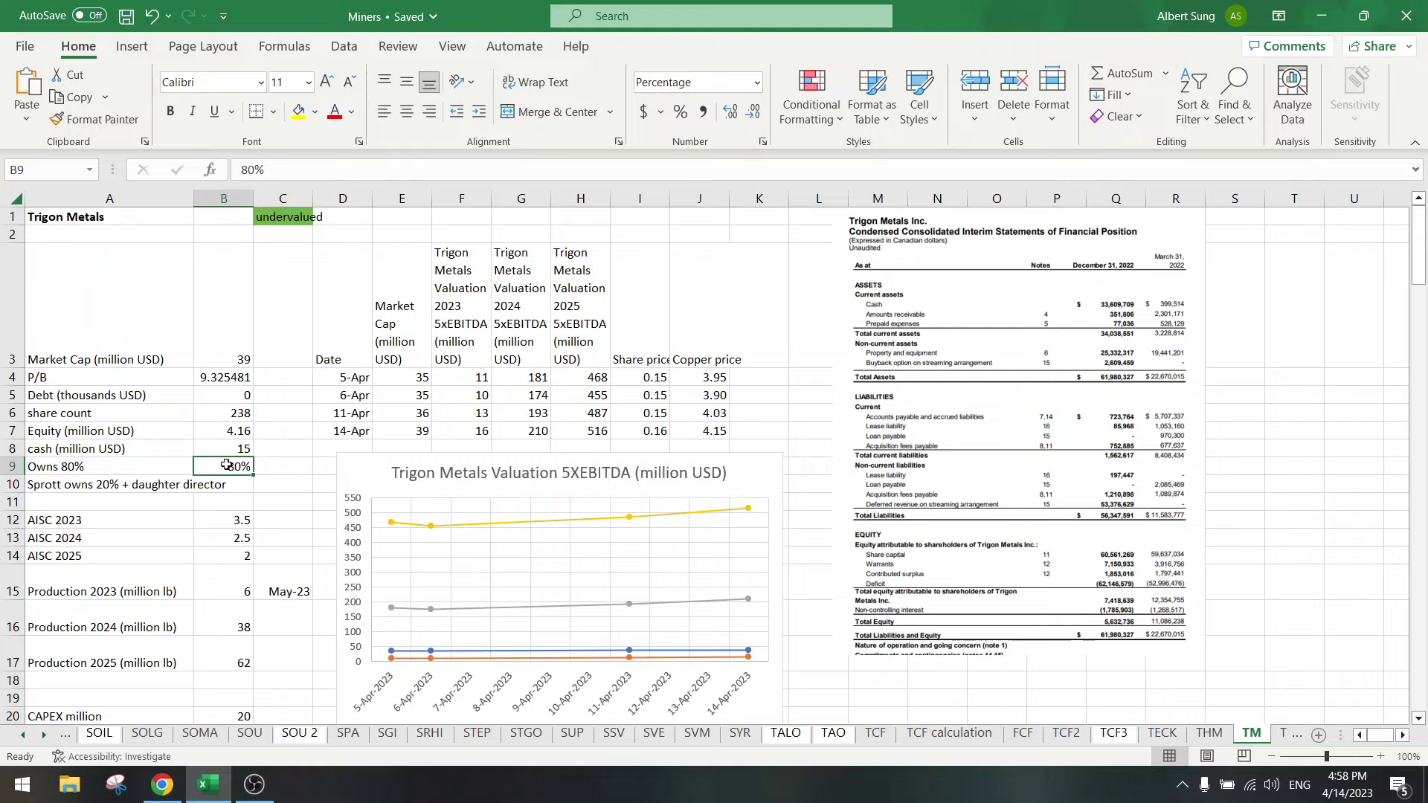
left_click(129, 487)
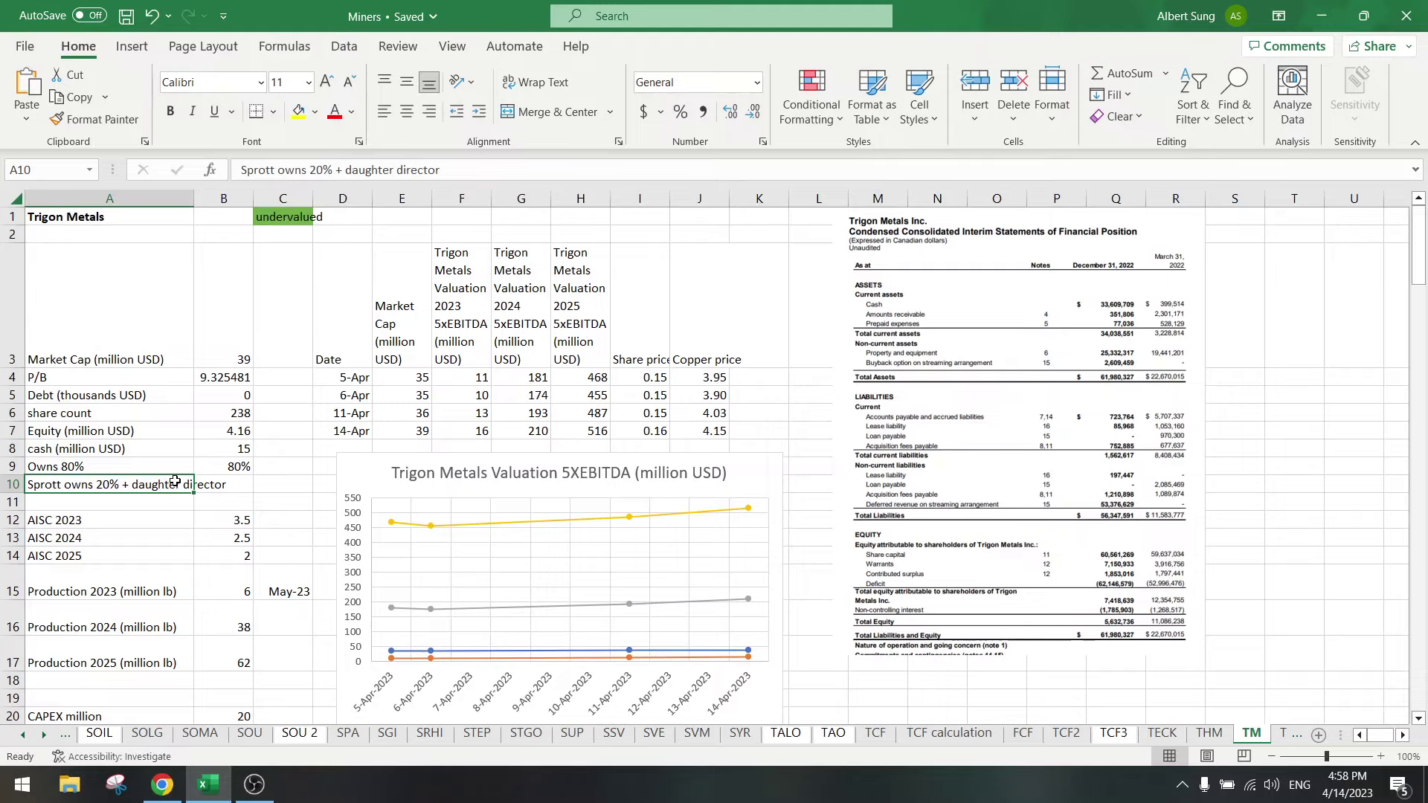
left_click(144, 504)
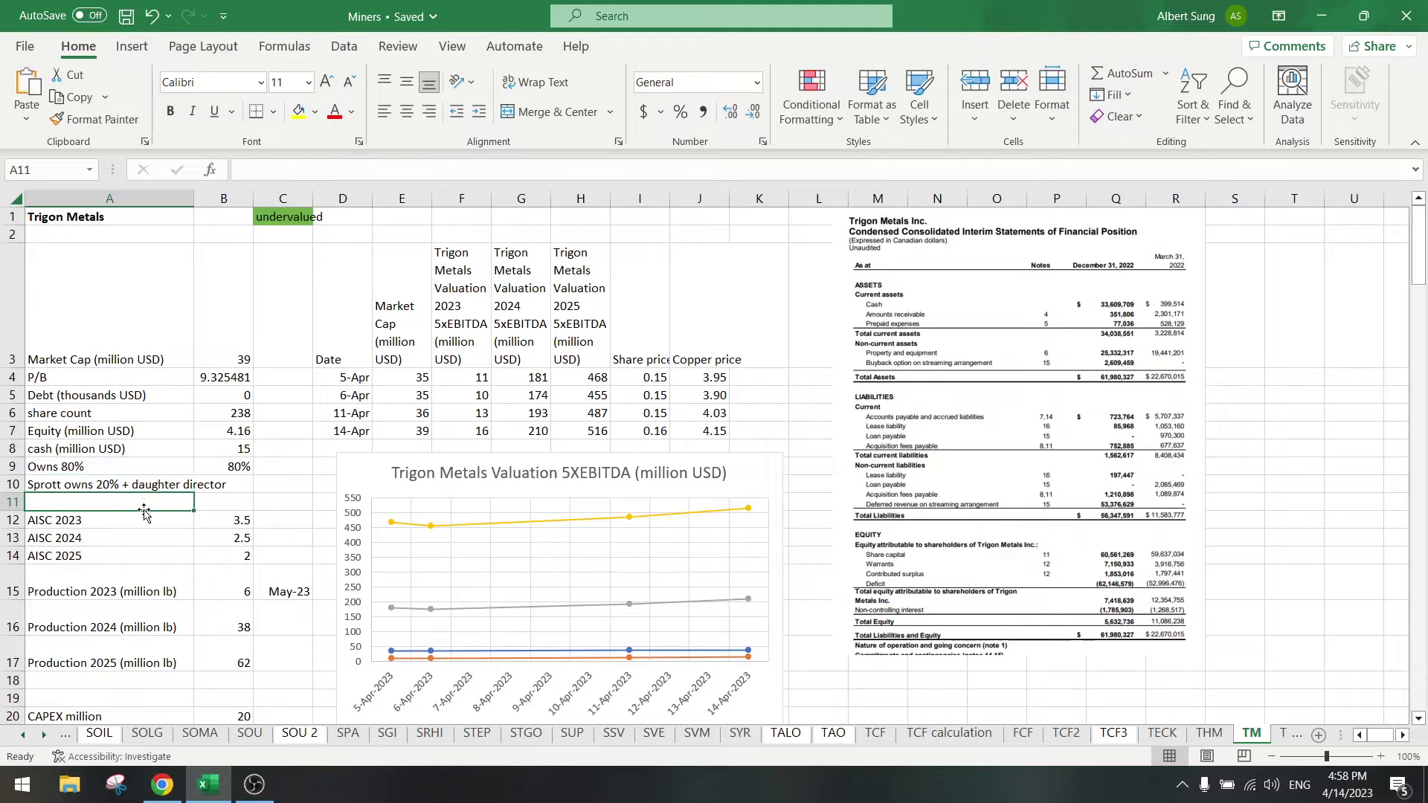
Examine the AISC rows for 2023, 2024 and 2025 and the chart's 14-Apr point for the 2025 valuation.
scroll(144, 513, "down", 1)
left_click(155, 361)
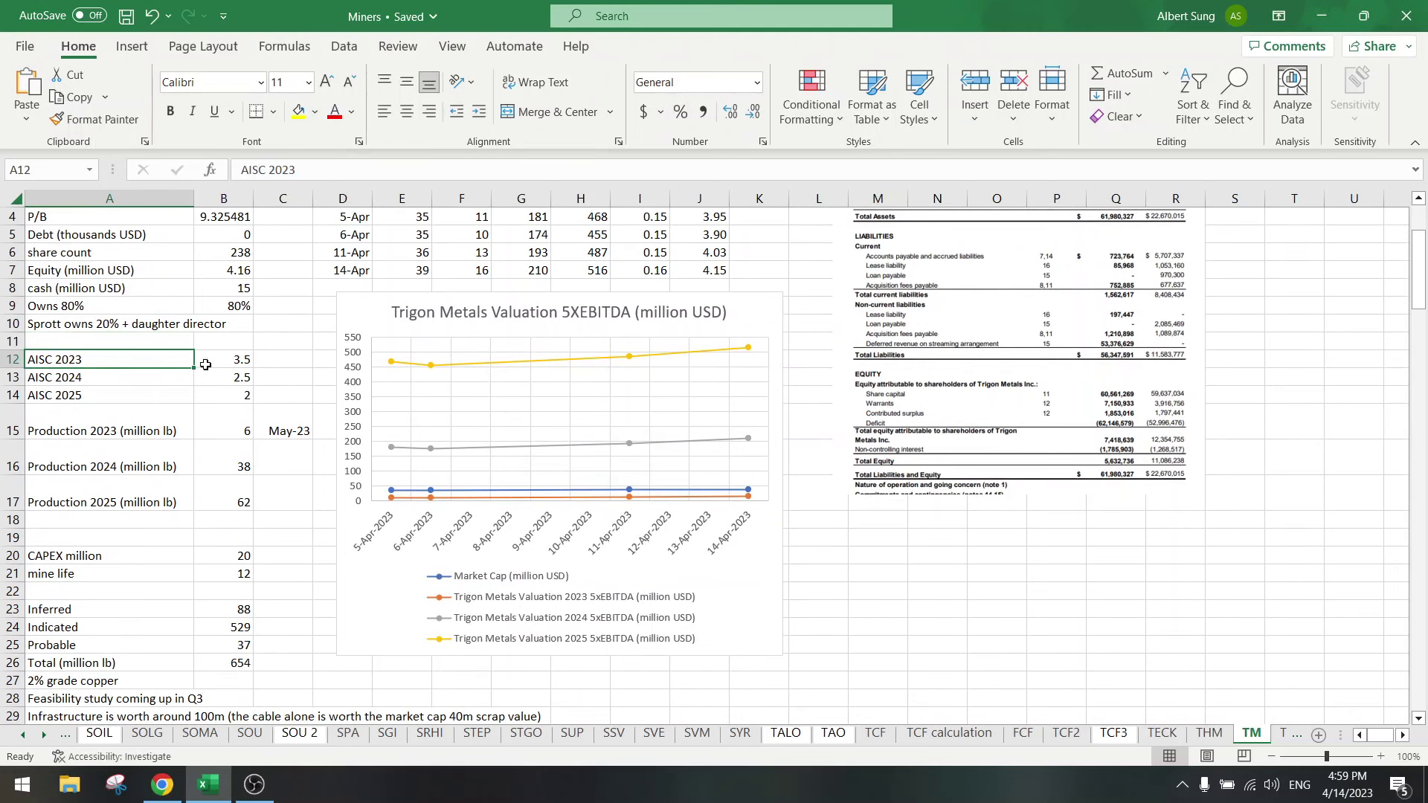
left_click(234, 356)
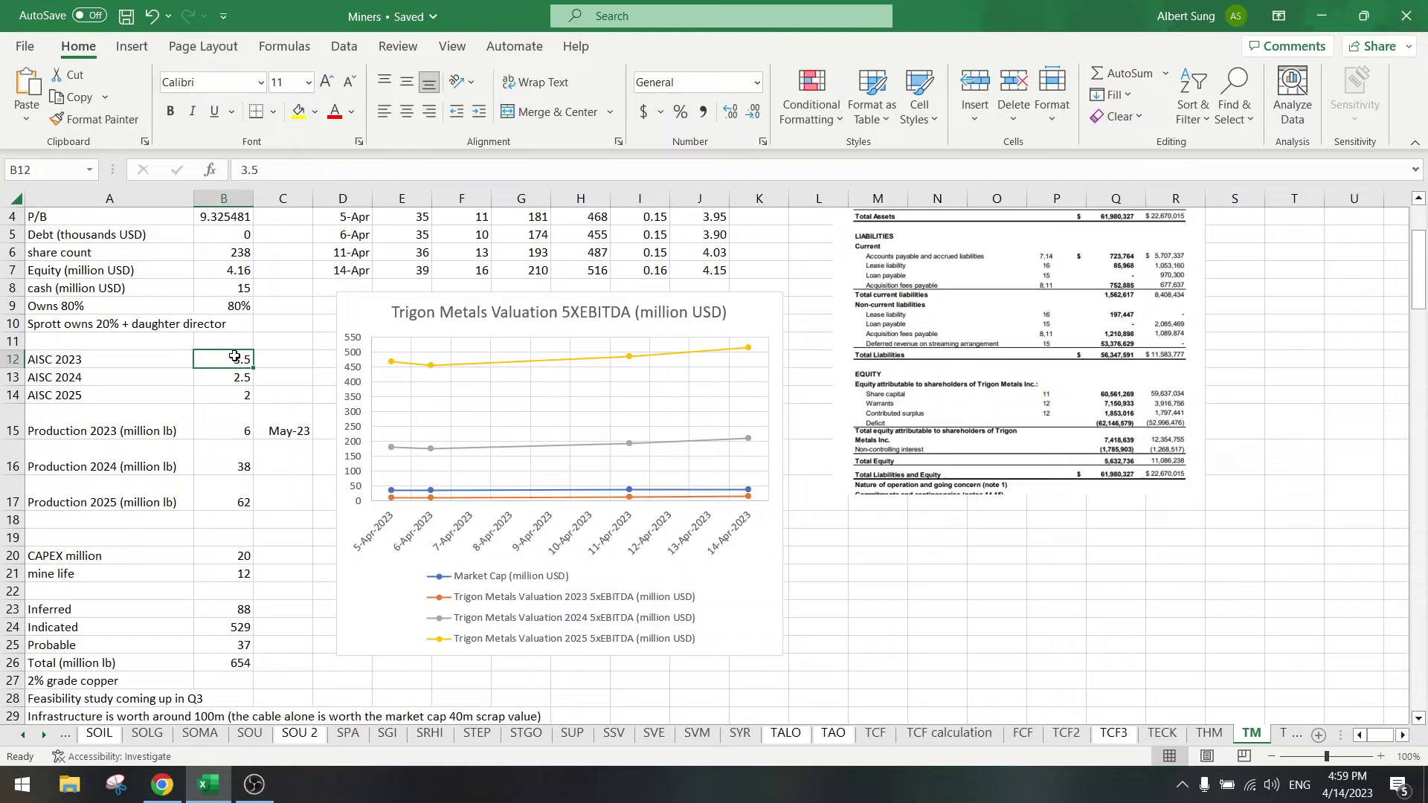
left_click_drag(81, 359, 236, 358)
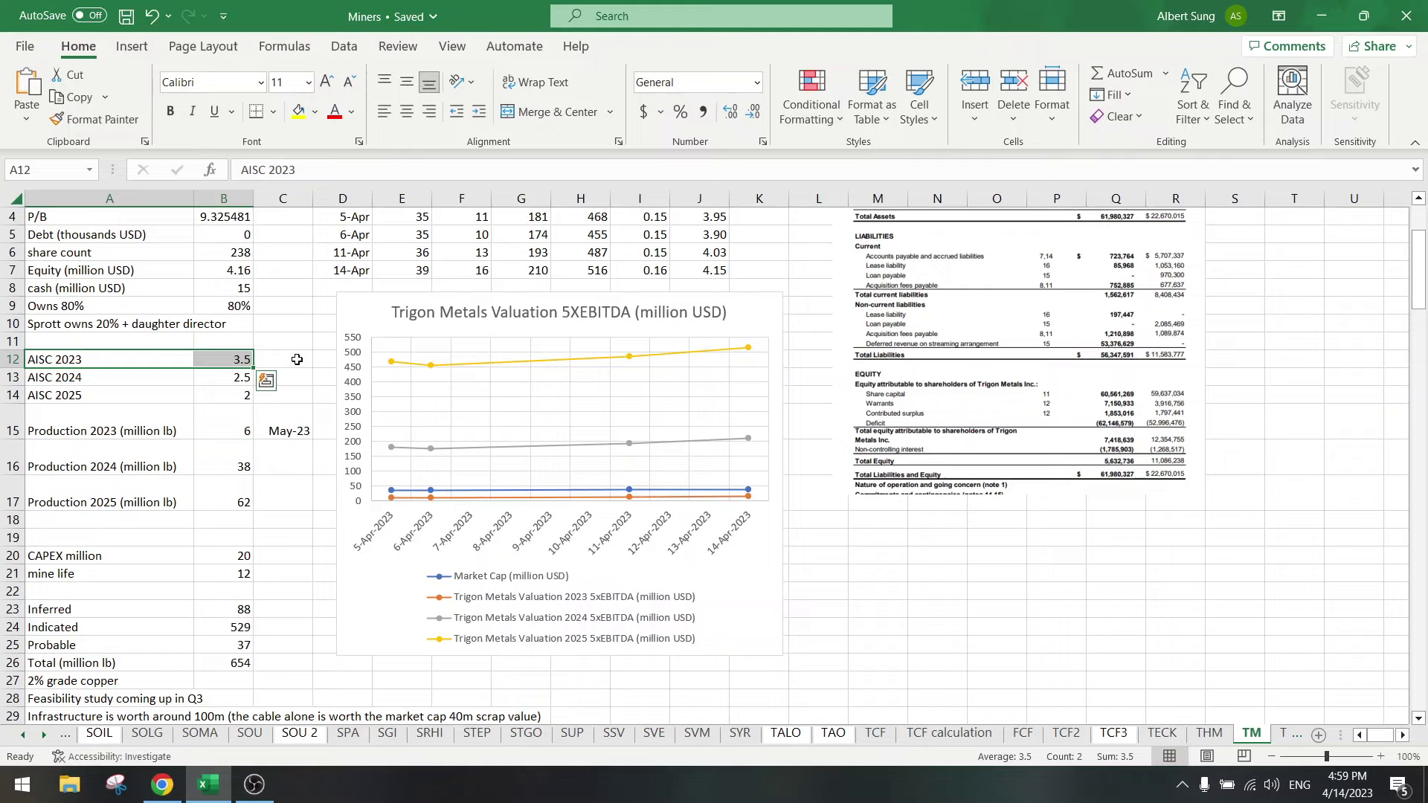
left_click(209, 358)
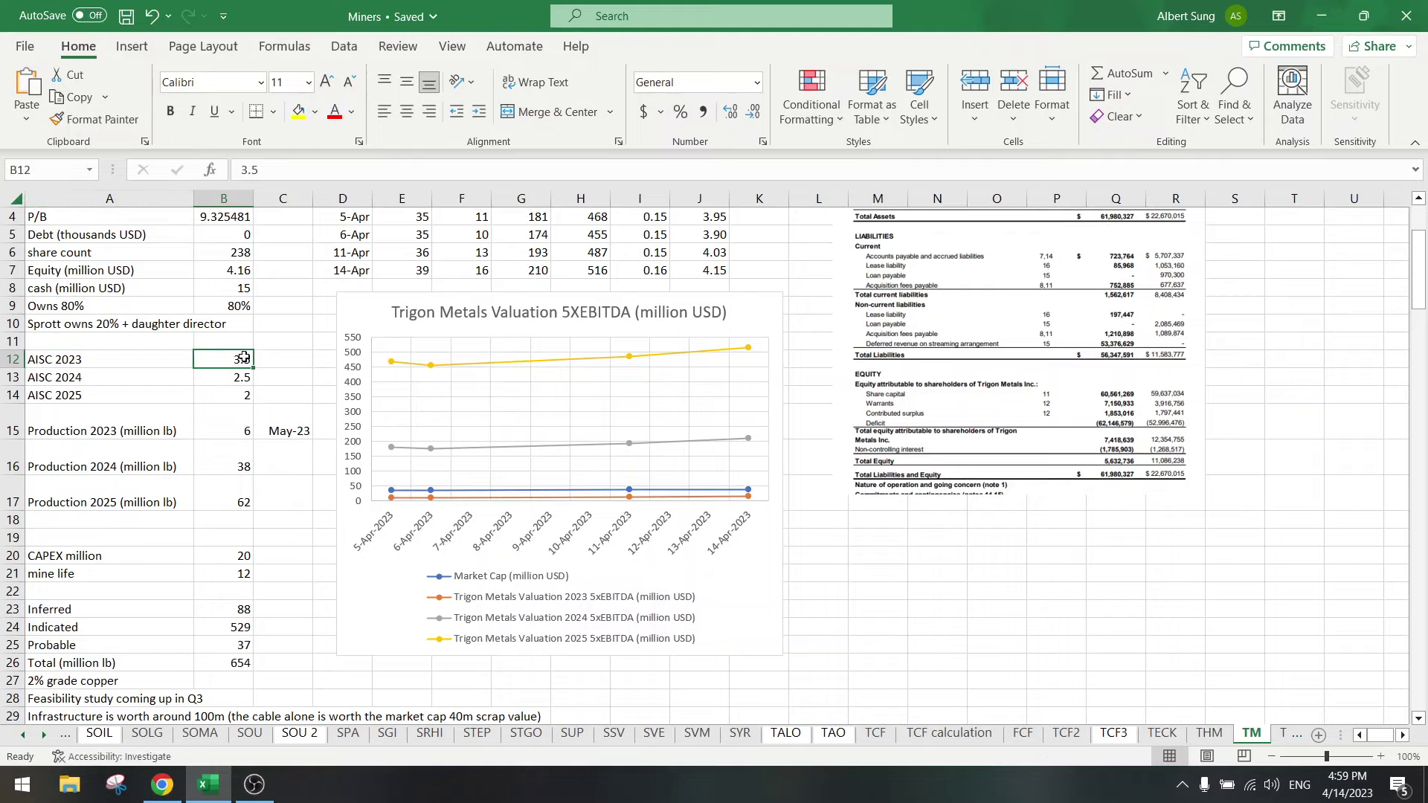
left_click_drag(133, 361, 219, 361)
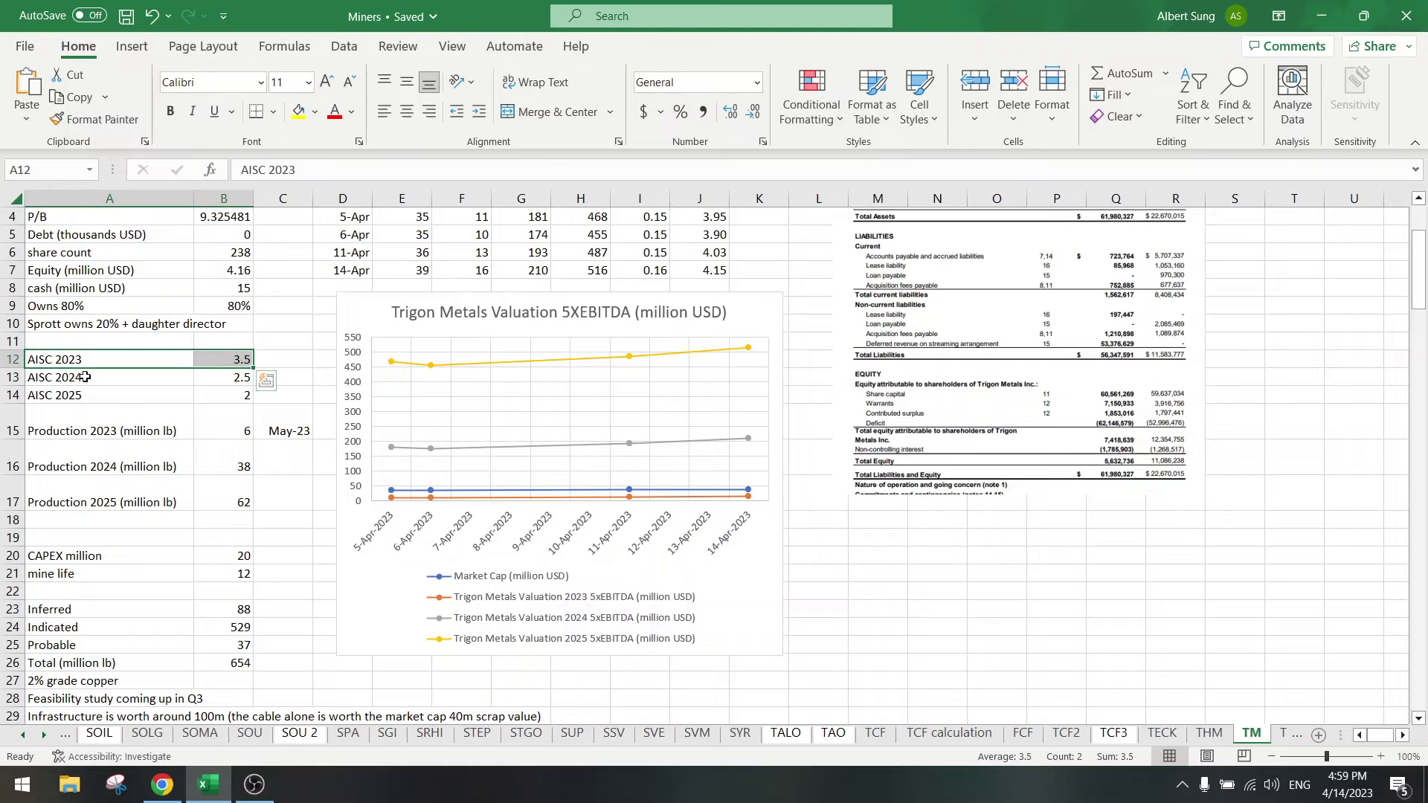
left_click_drag(86, 377, 217, 376)
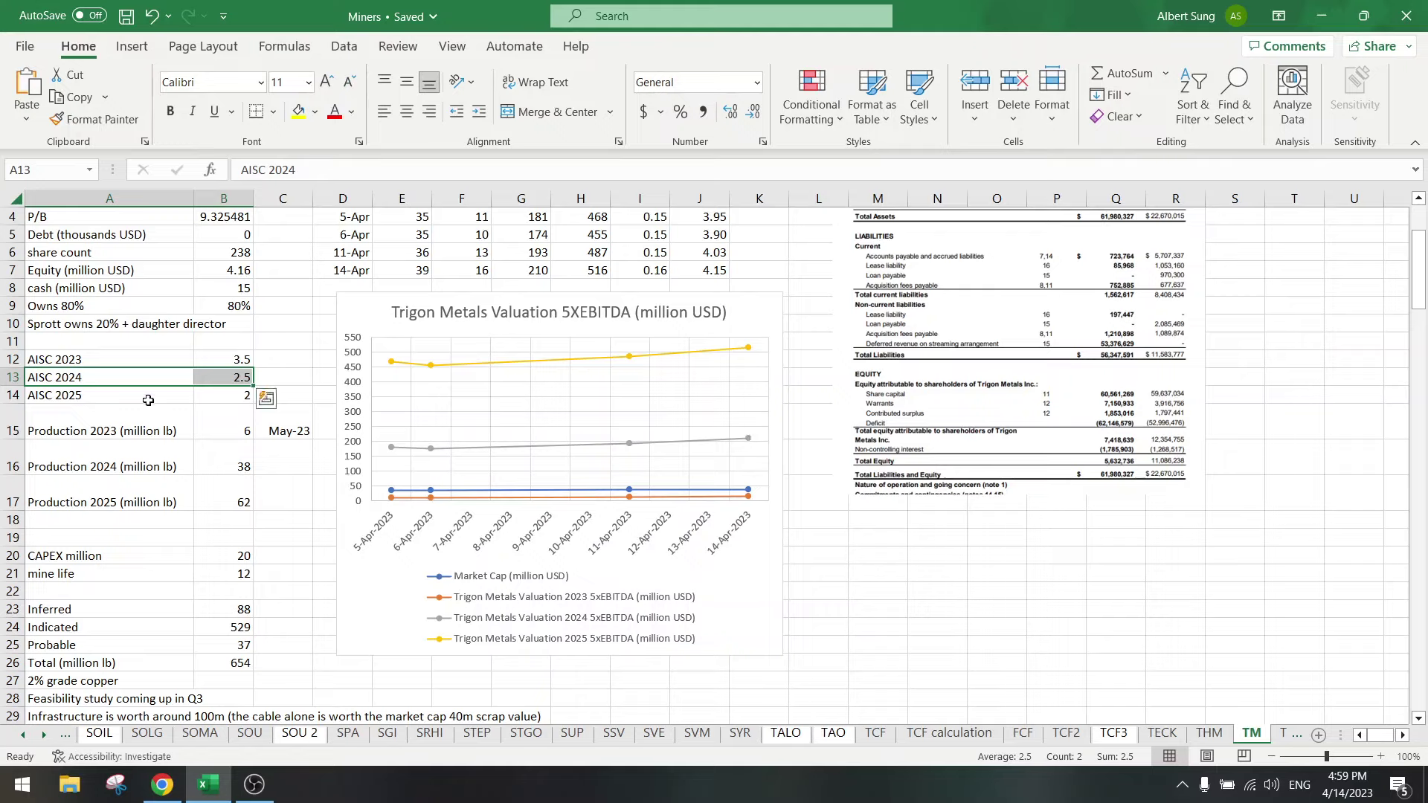
left_click_drag(146, 396, 212, 390)
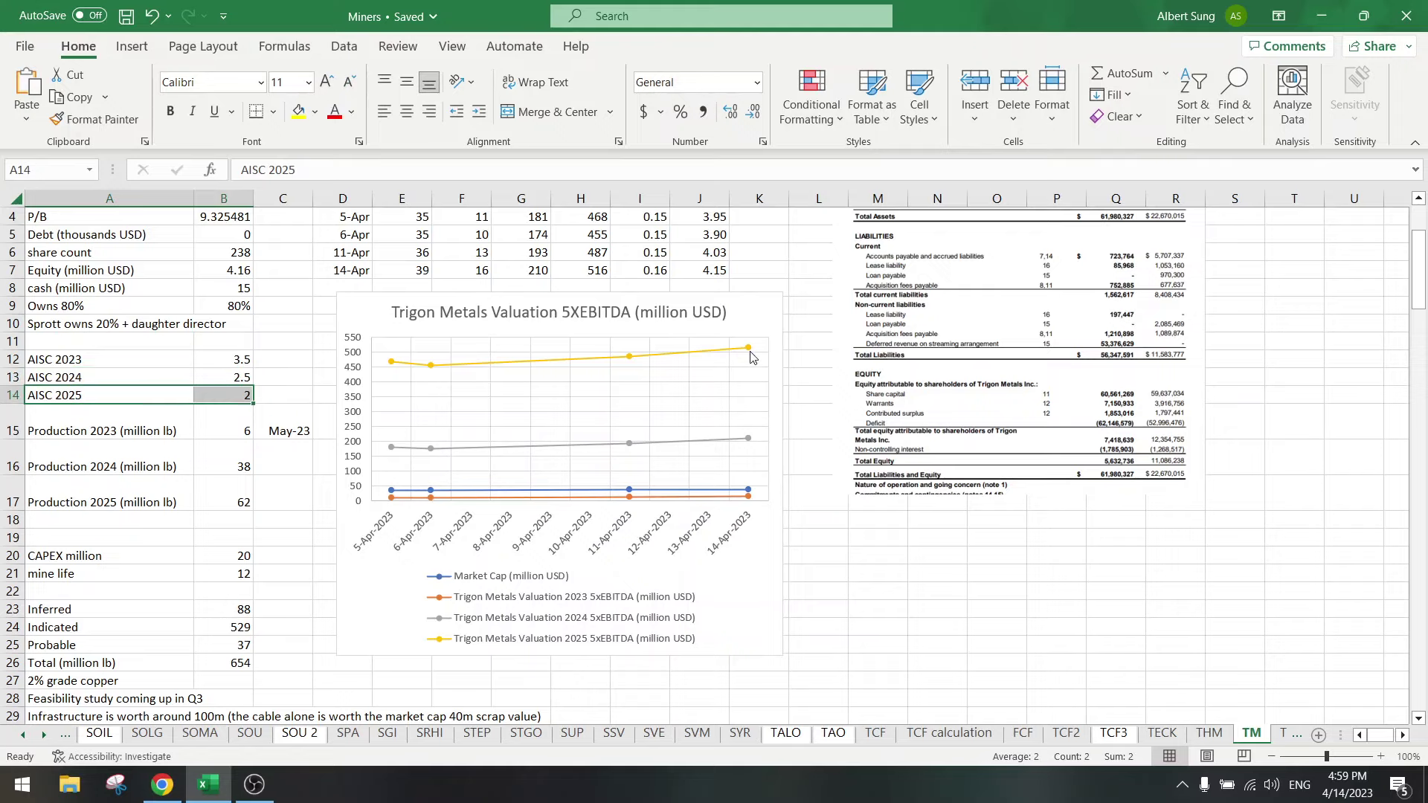
mouse_move(749, 350)
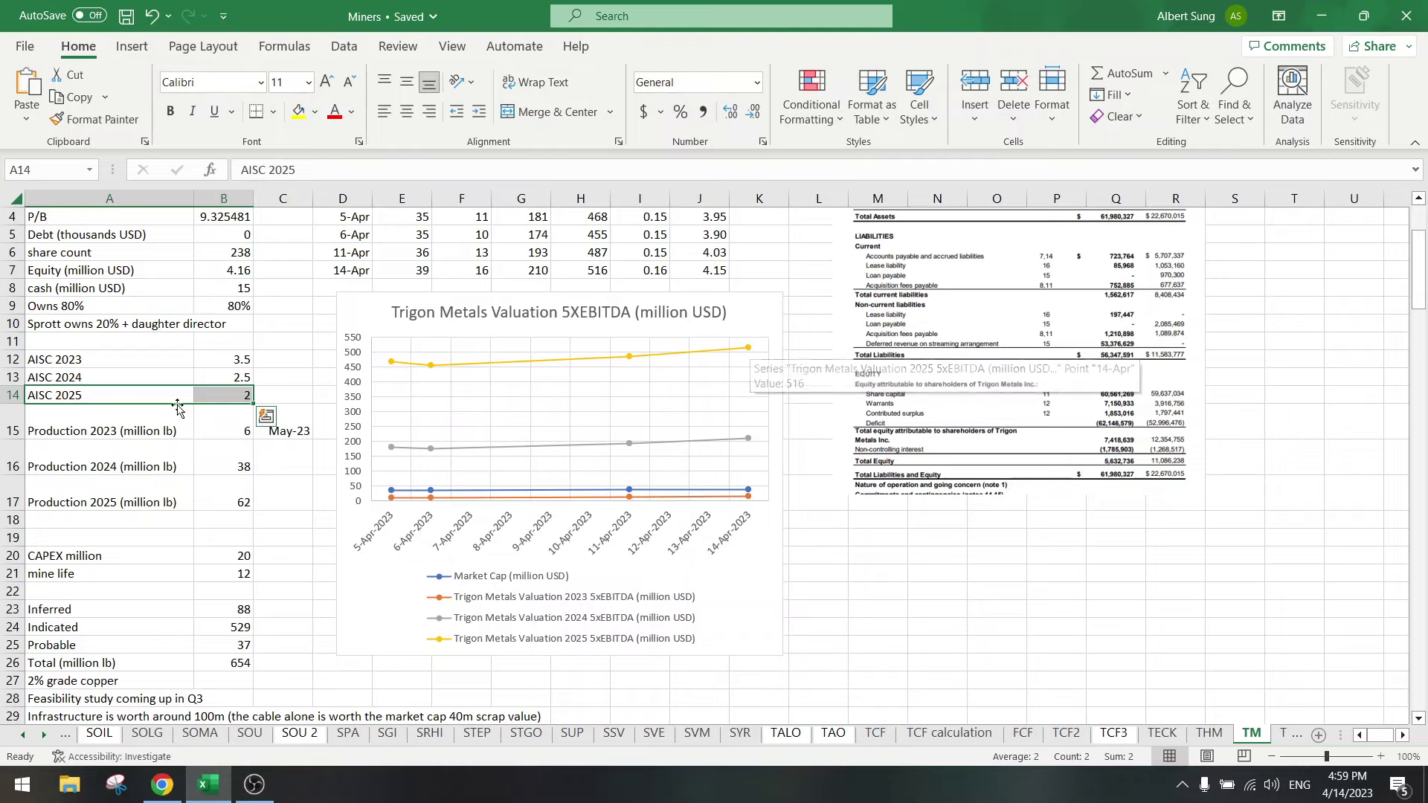
Compare the 2023 and 2024 production figures in cells B15 and B16.
left_click(214, 433)
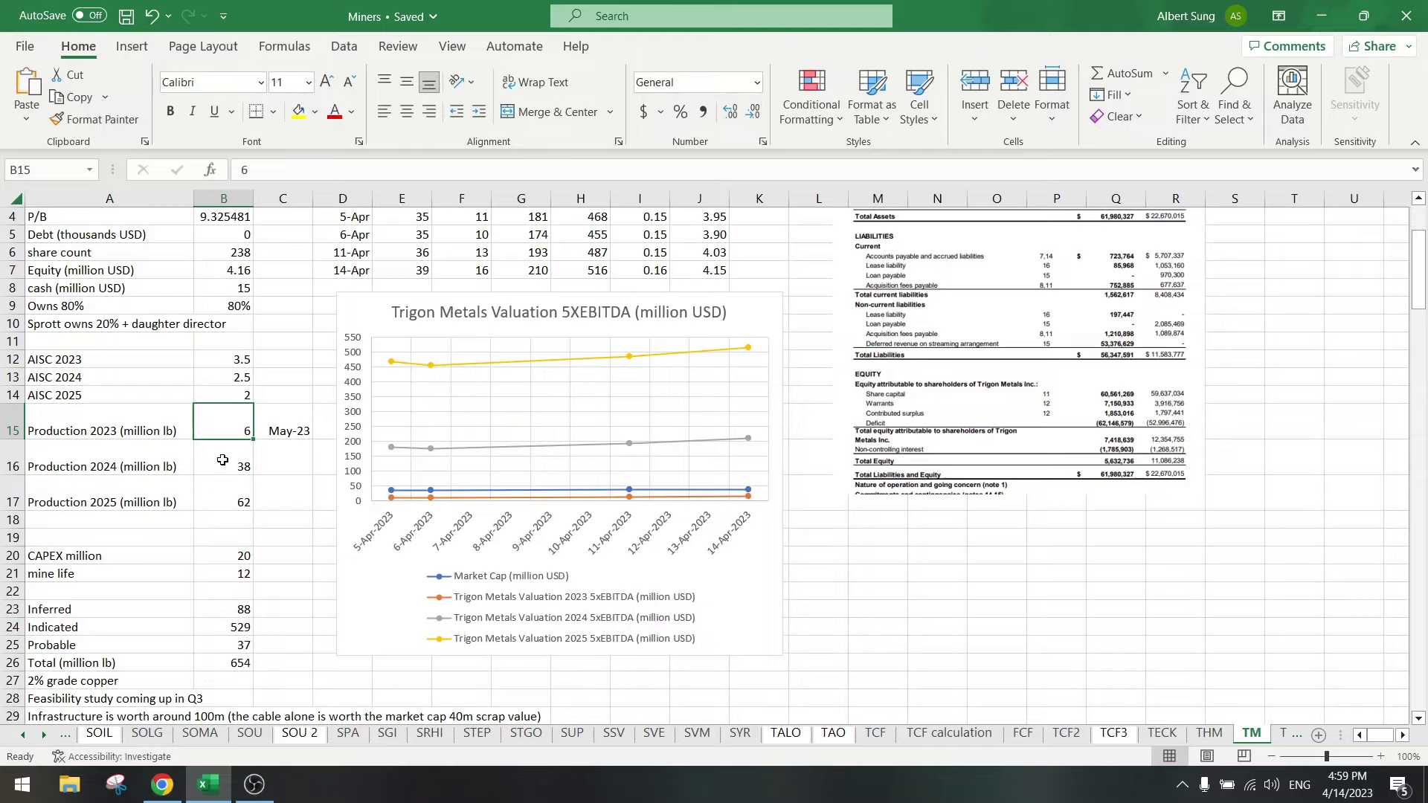
left_click(222, 460)
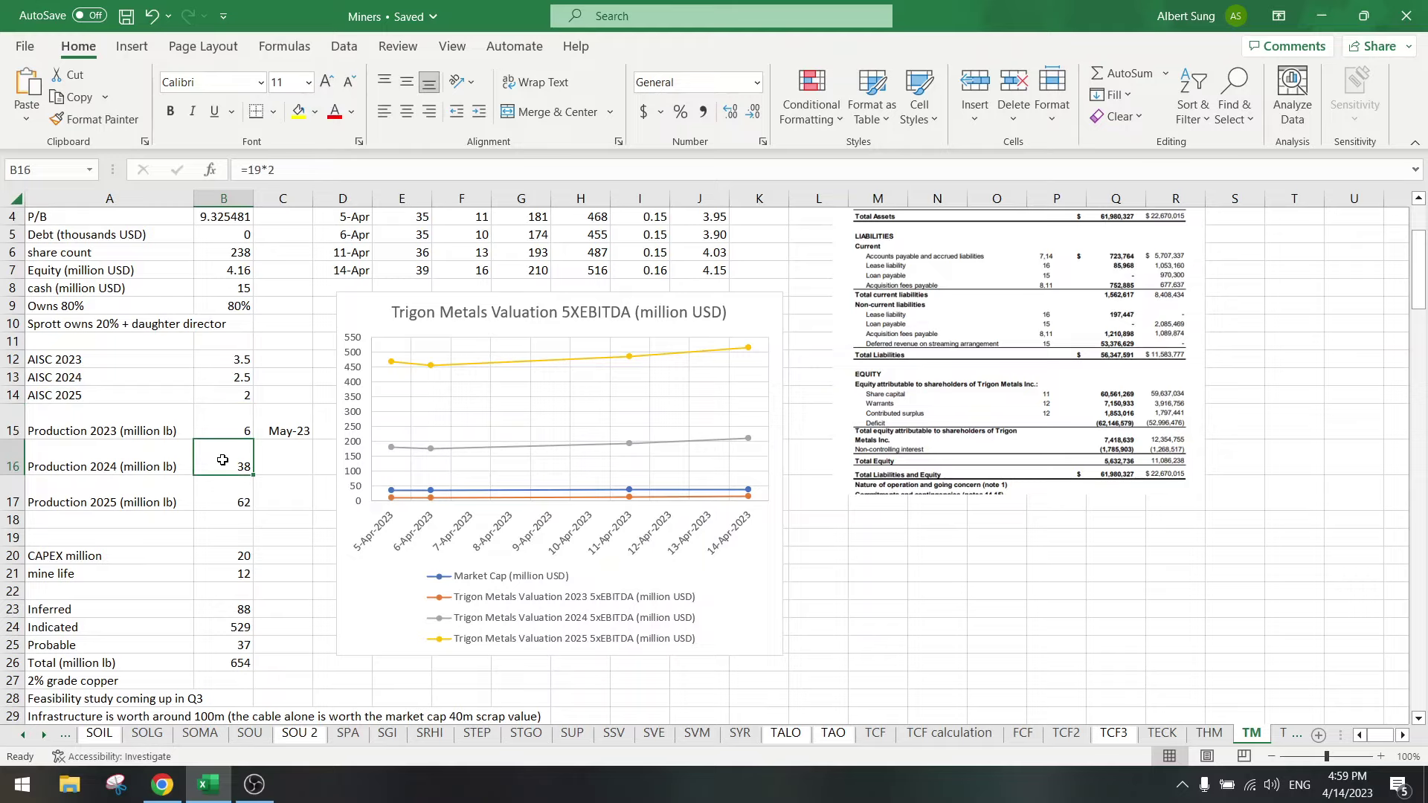
left_click(216, 422)
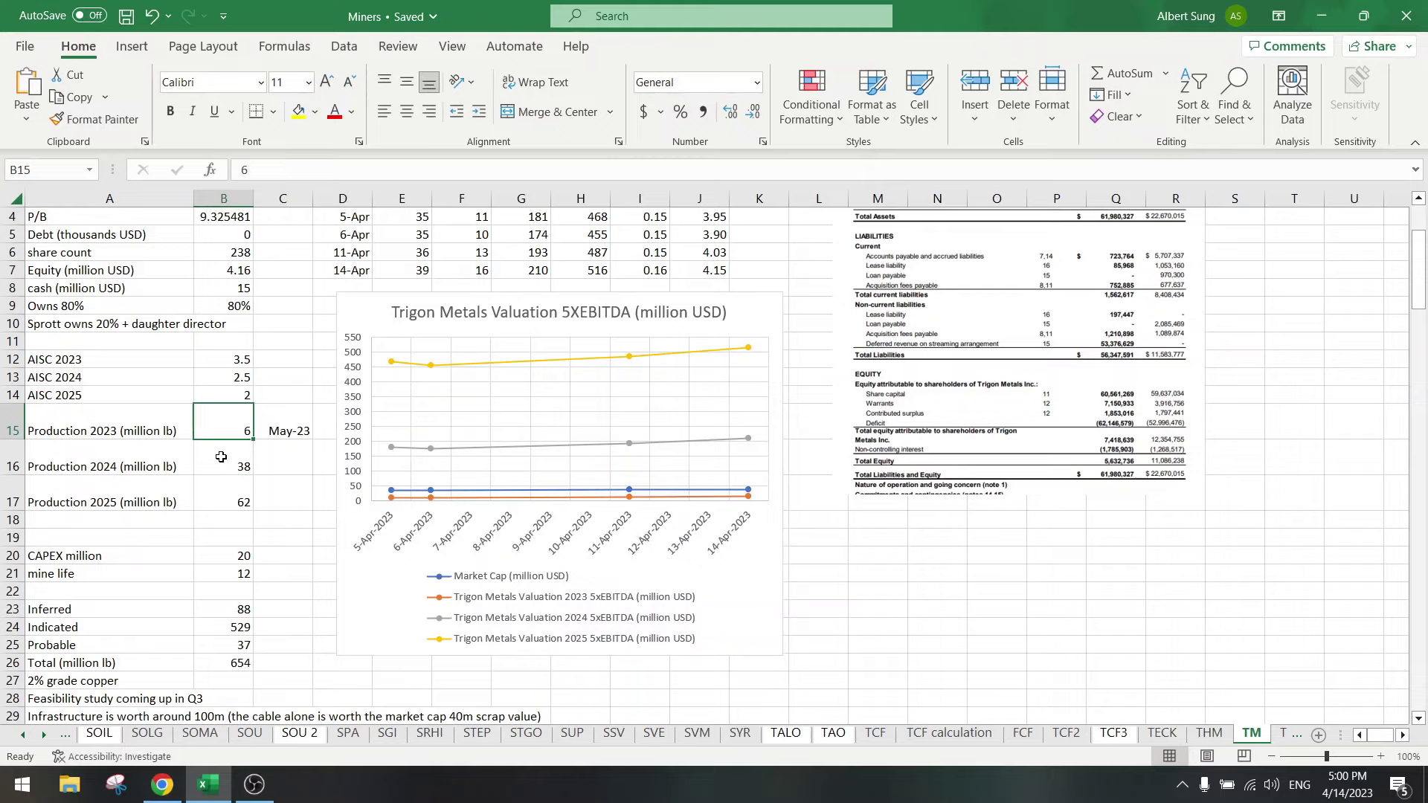
left_click(221, 457)
left_click(221, 427)
left_click(222, 455)
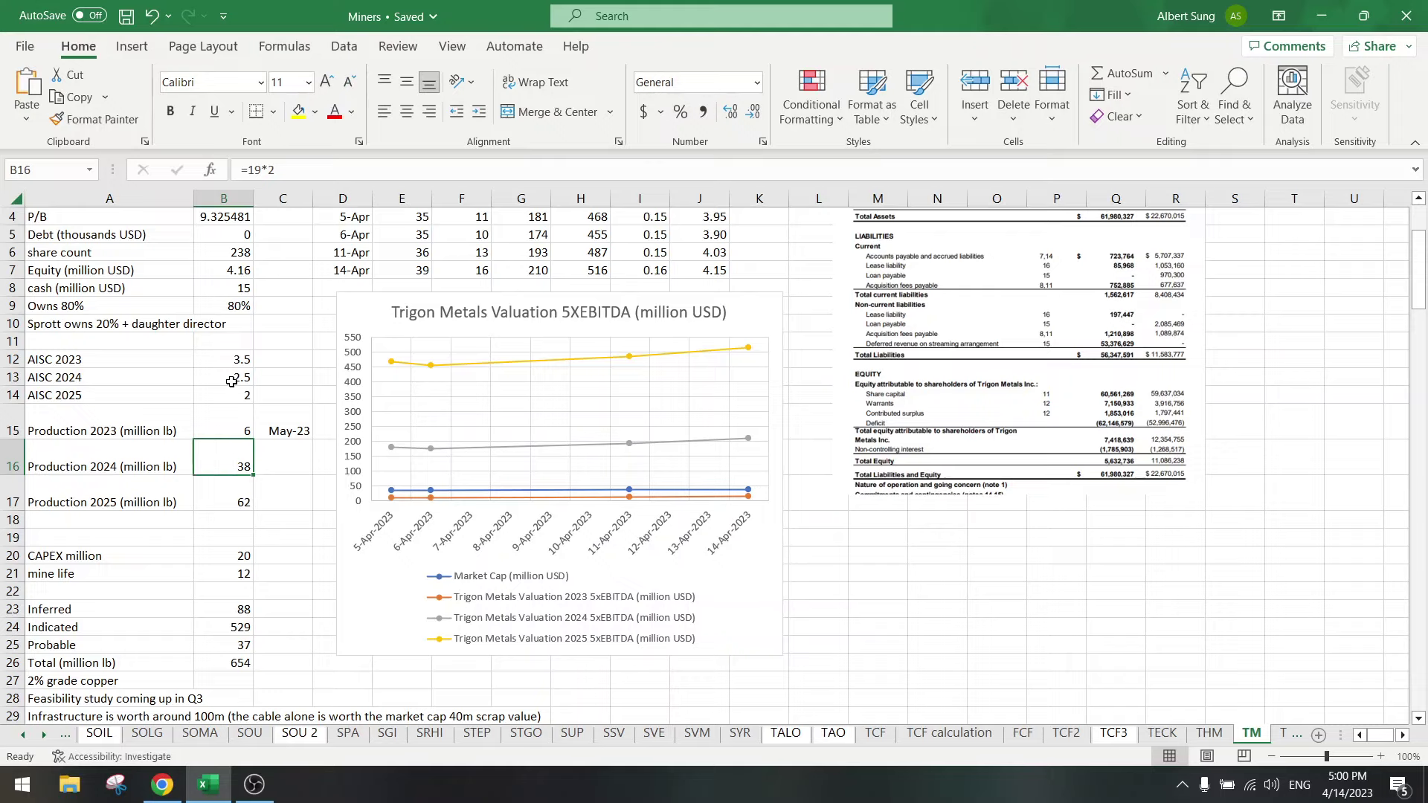
Check the AISC figures against the 2024 and 2025 production figures and the matching valuation points on the chart.
left_click_drag(234, 360, 232, 394)
left_click(226, 455)
left_click(230, 495)
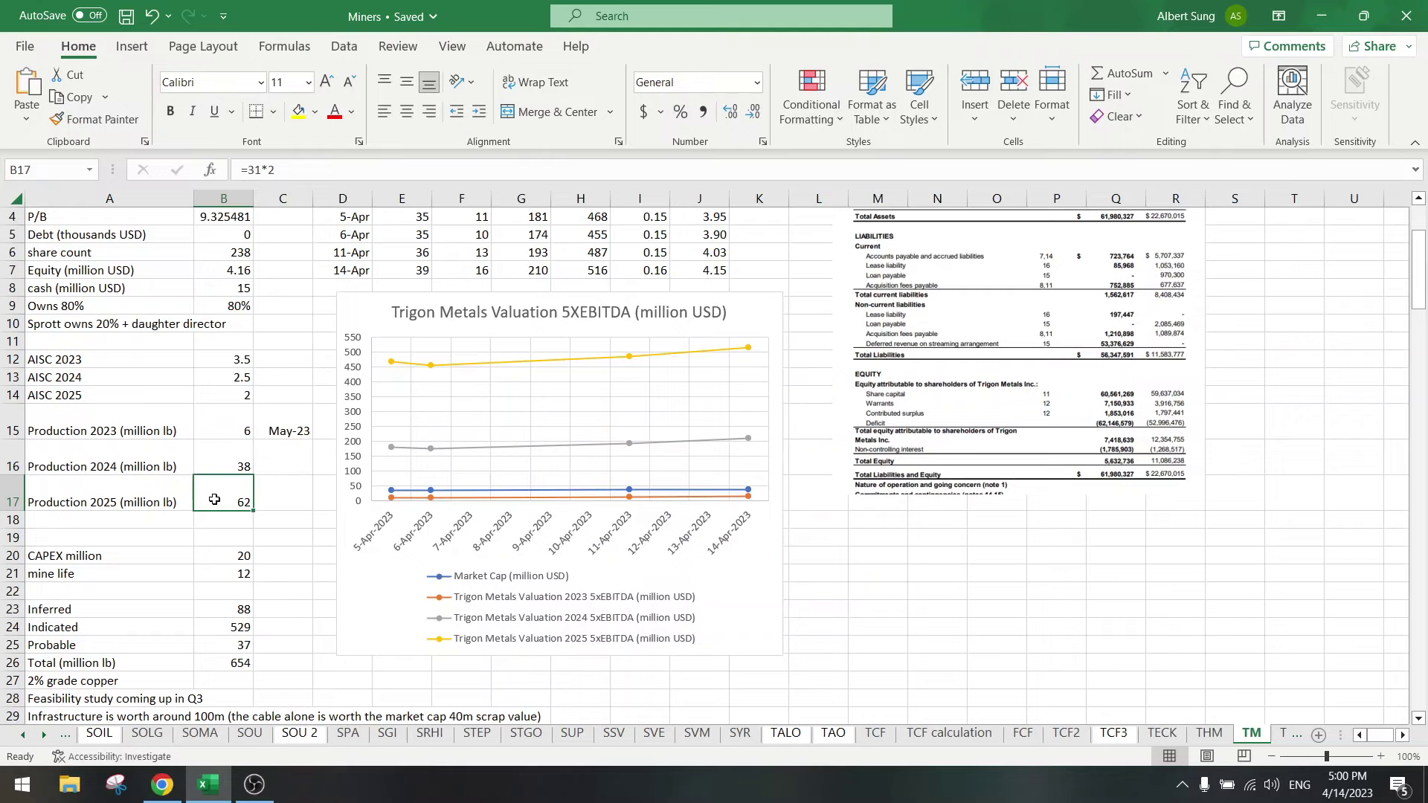
left_click(232, 394)
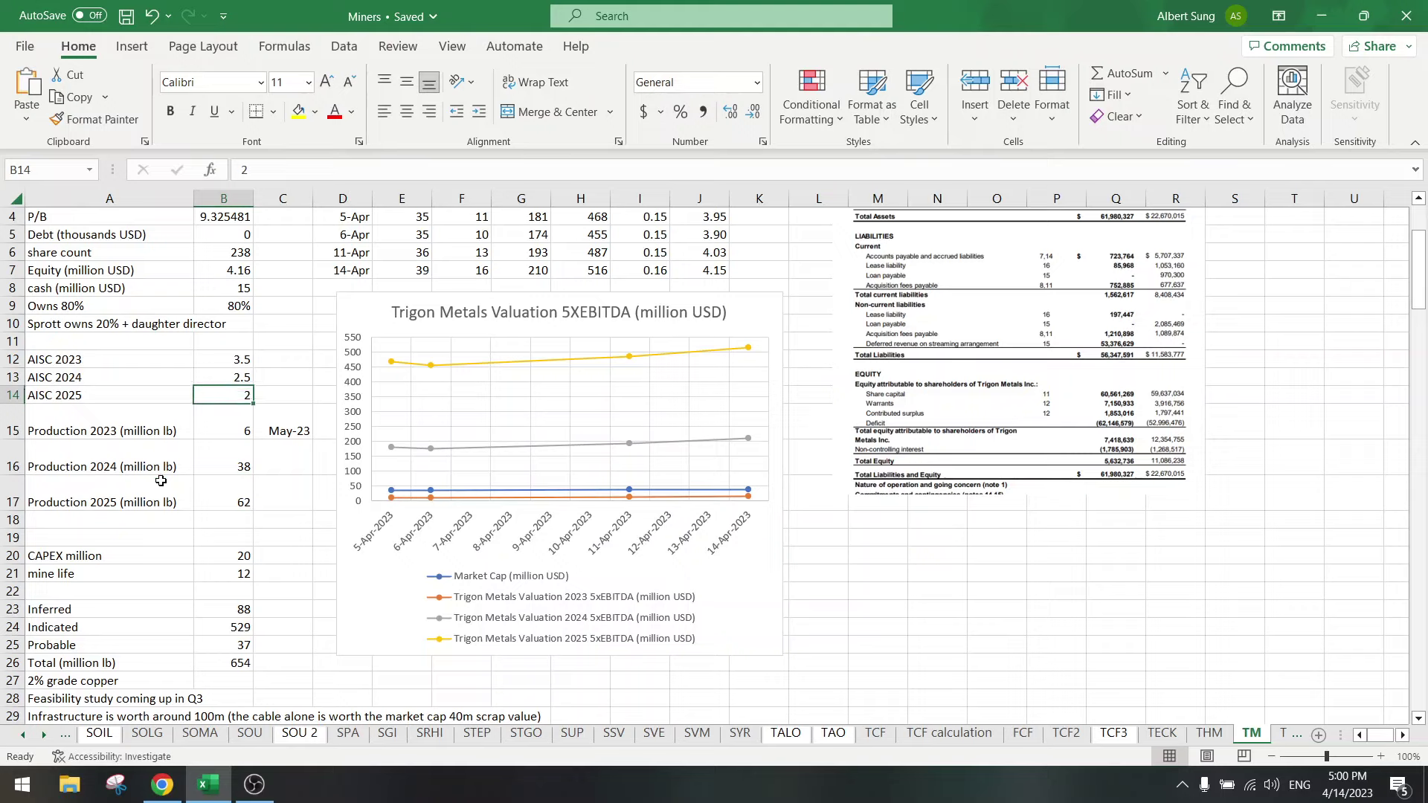
left_click(749, 443)
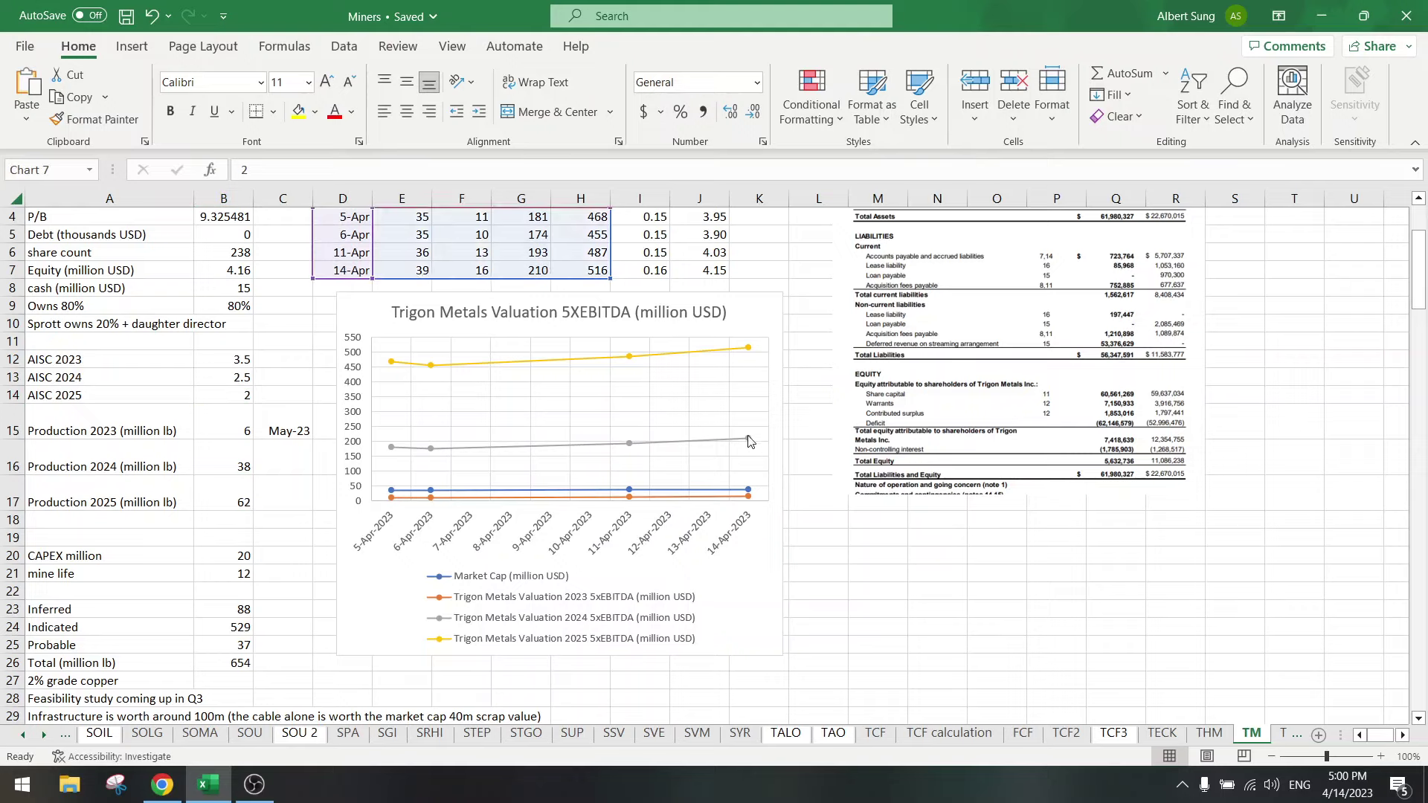
left_click(749, 348)
left_click(250, 449)
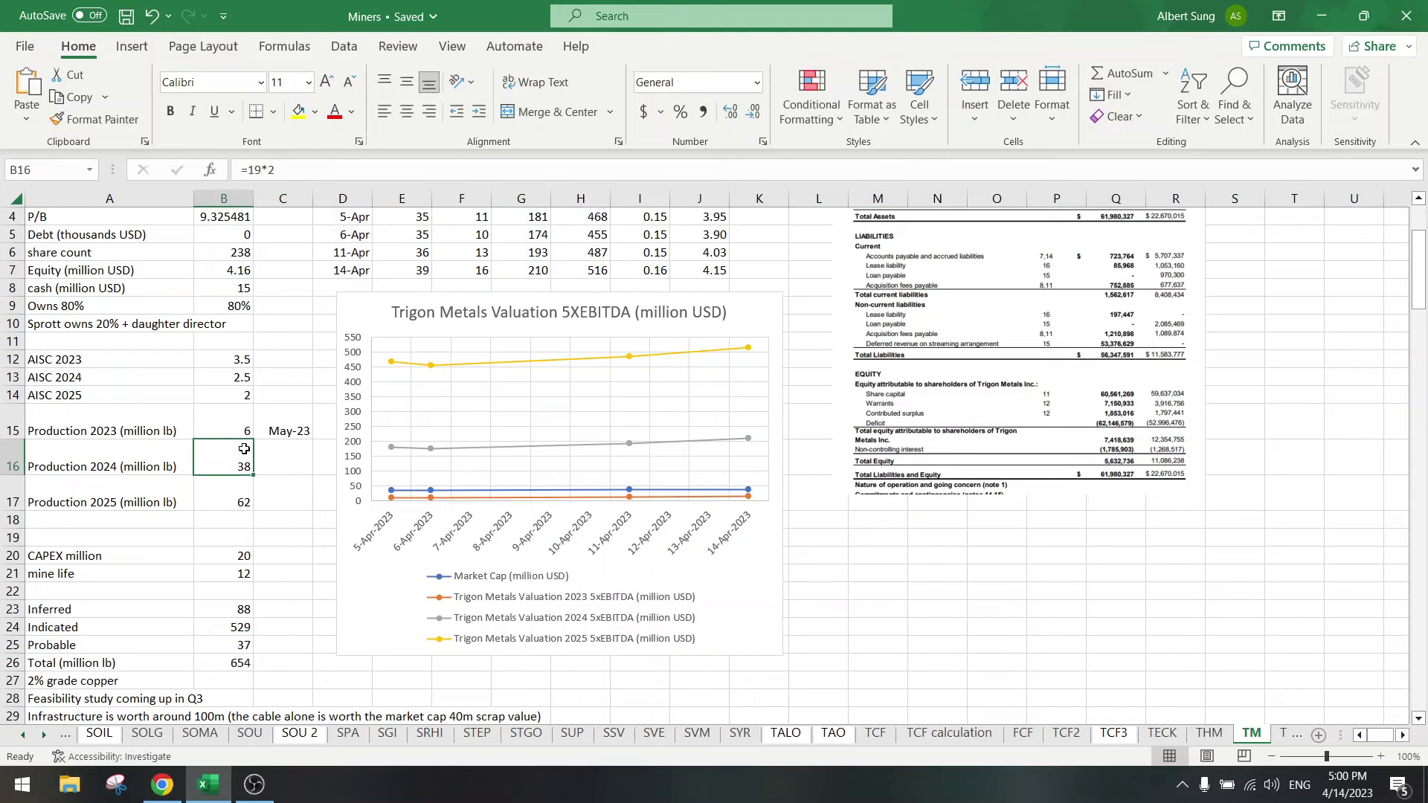
left_click(272, 523)
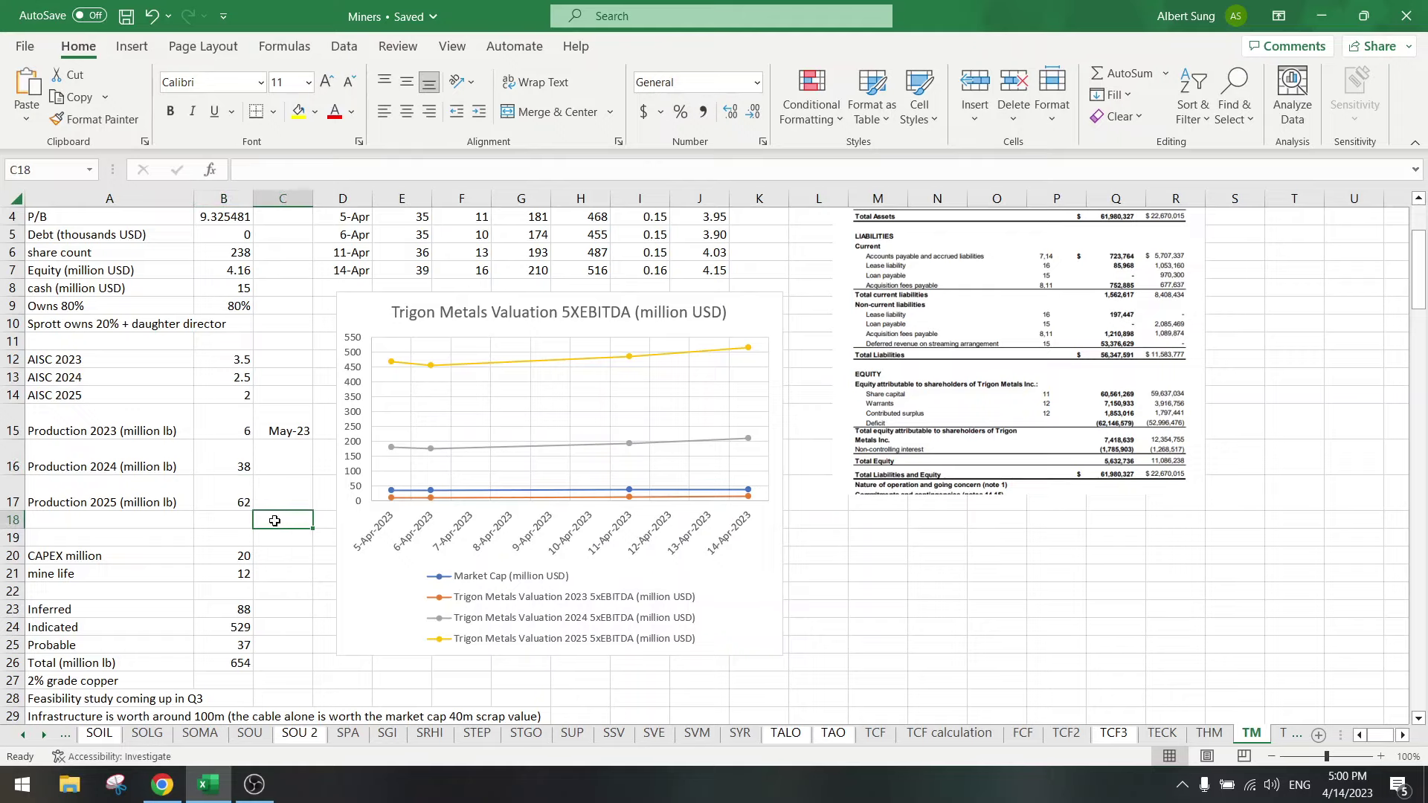
Review the CAPEX, mine life and total resource cells, comparing the resource total in B26 with the 2025 production in B17.
left_click(218, 559)
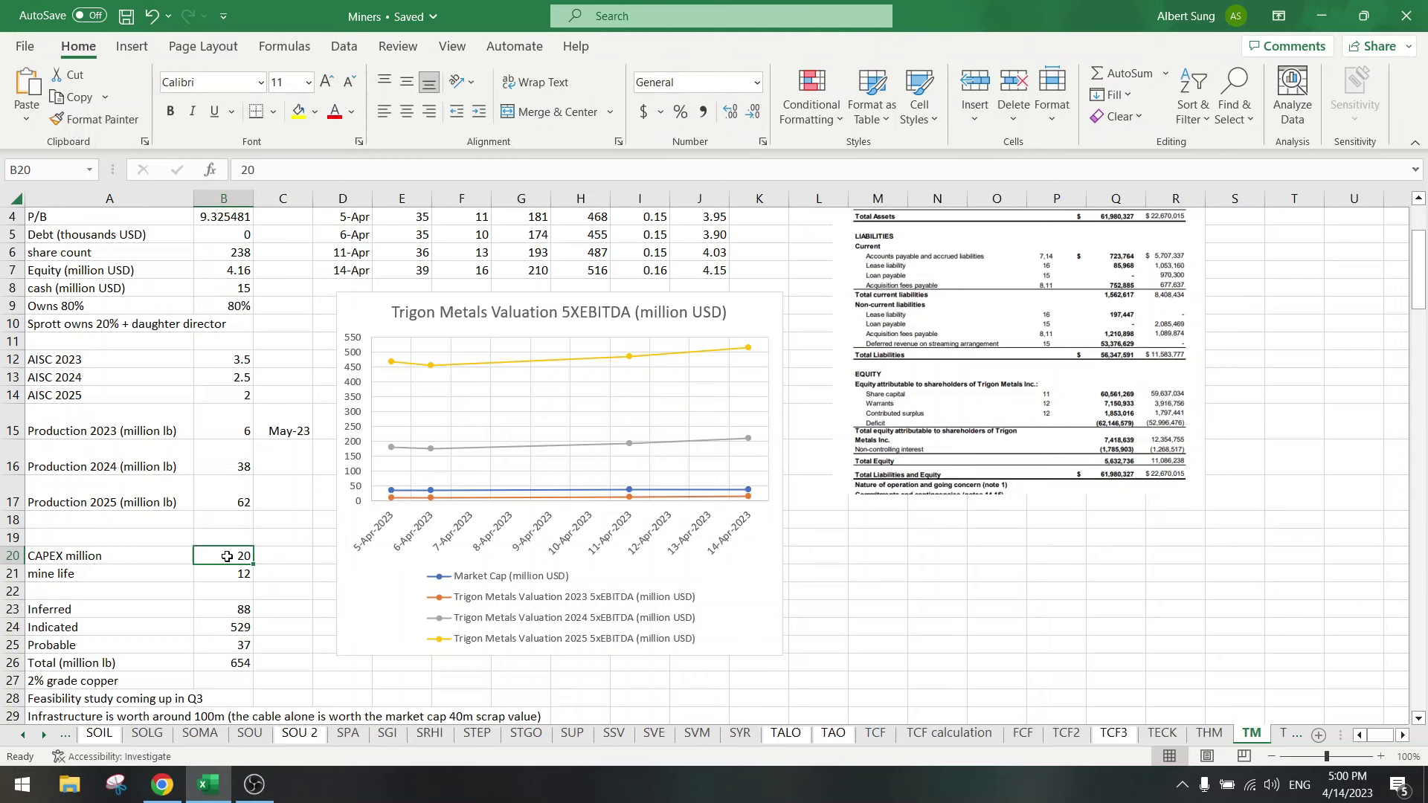
scroll(226, 555, "down", 3)
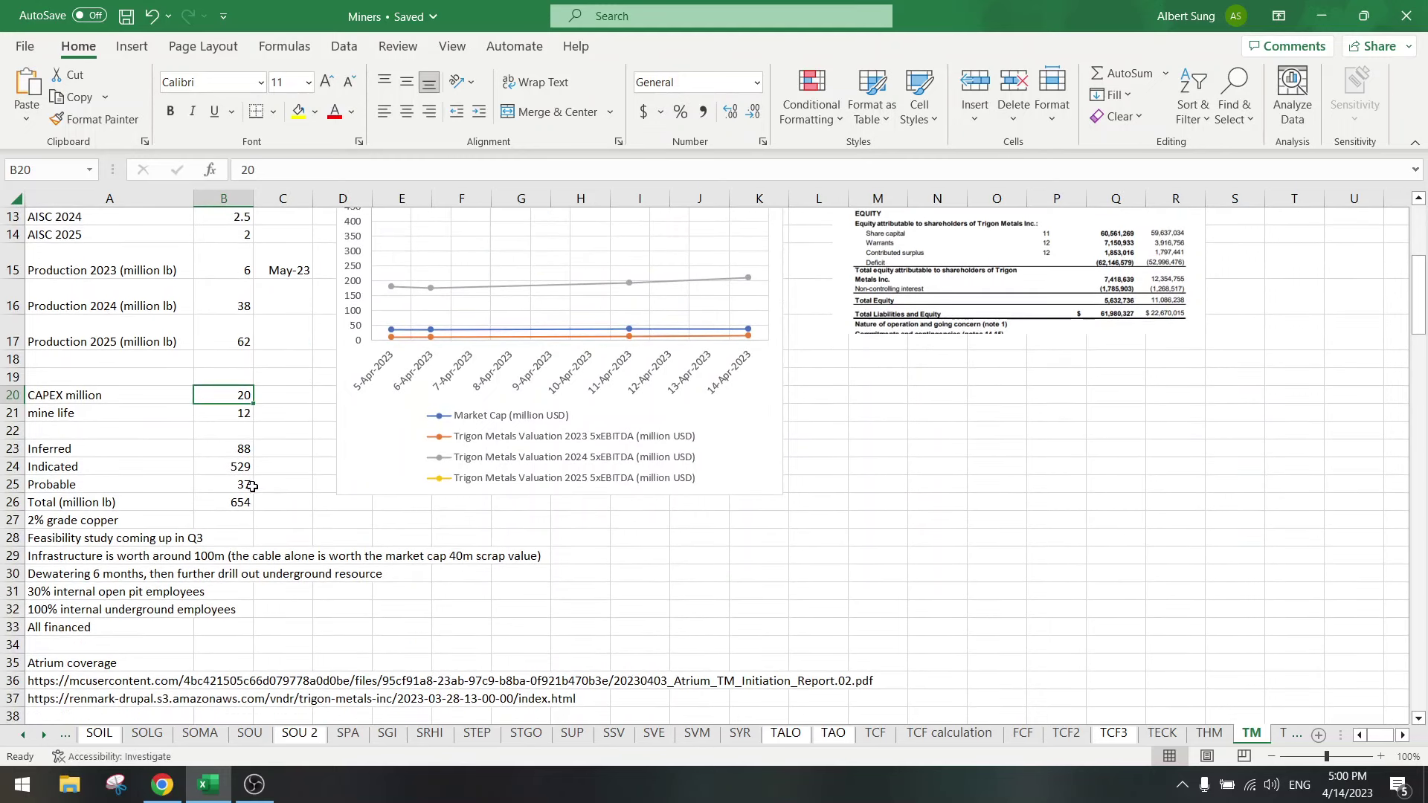
left_click(233, 416)
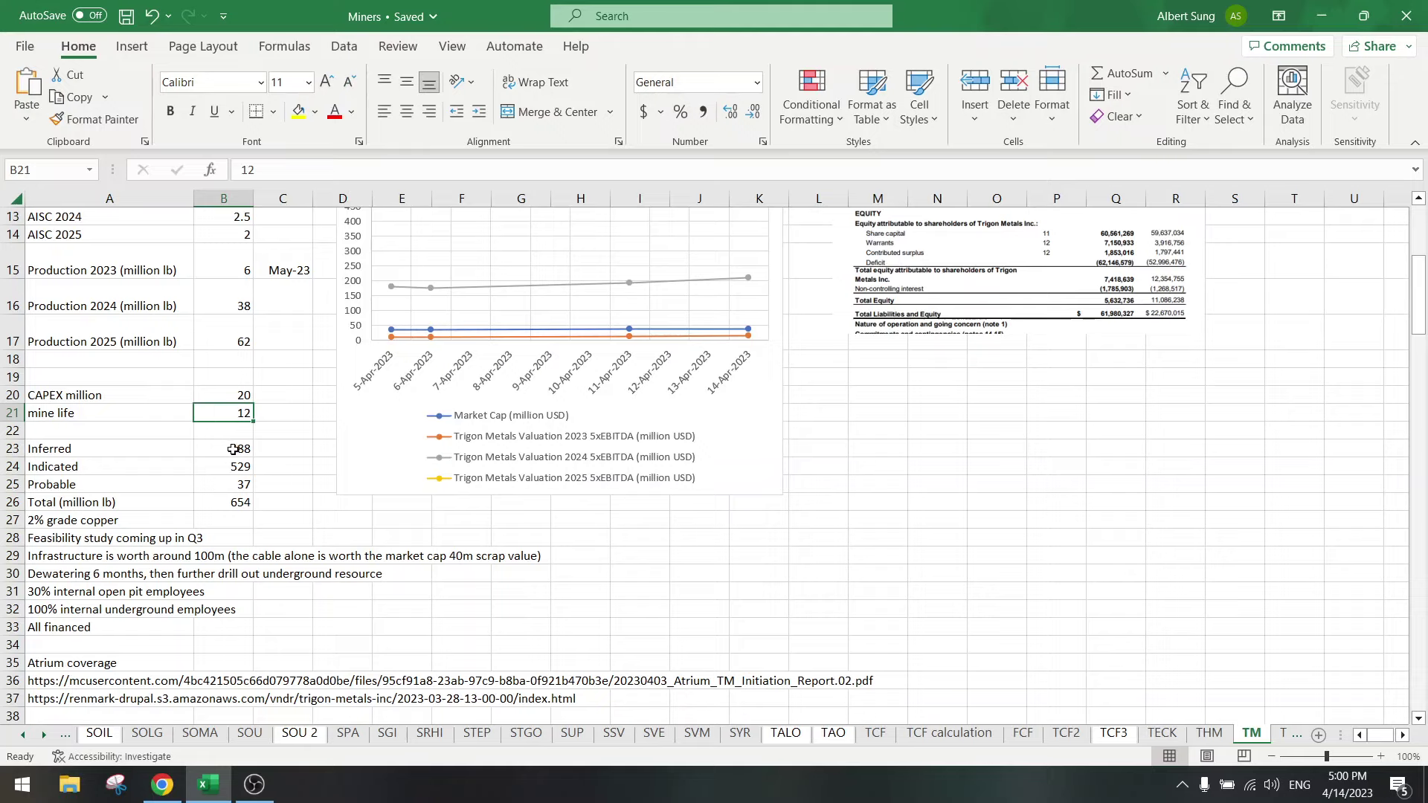
left_click(199, 505)
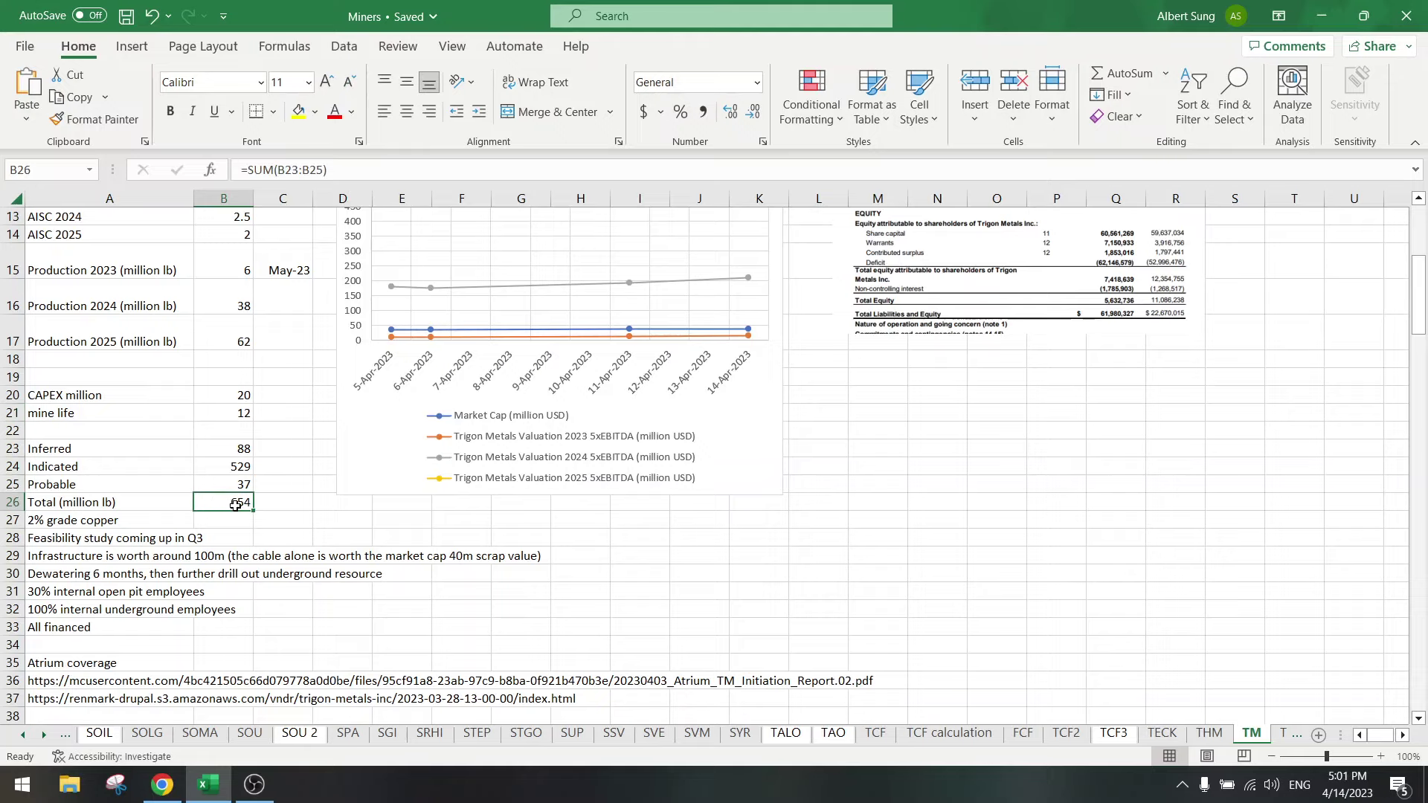
left_click(224, 332)
left_click(236, 502)
Read the copper grade, feasibility study and dewatering notes in A27, A28 and A30.
left_click(149, 520)
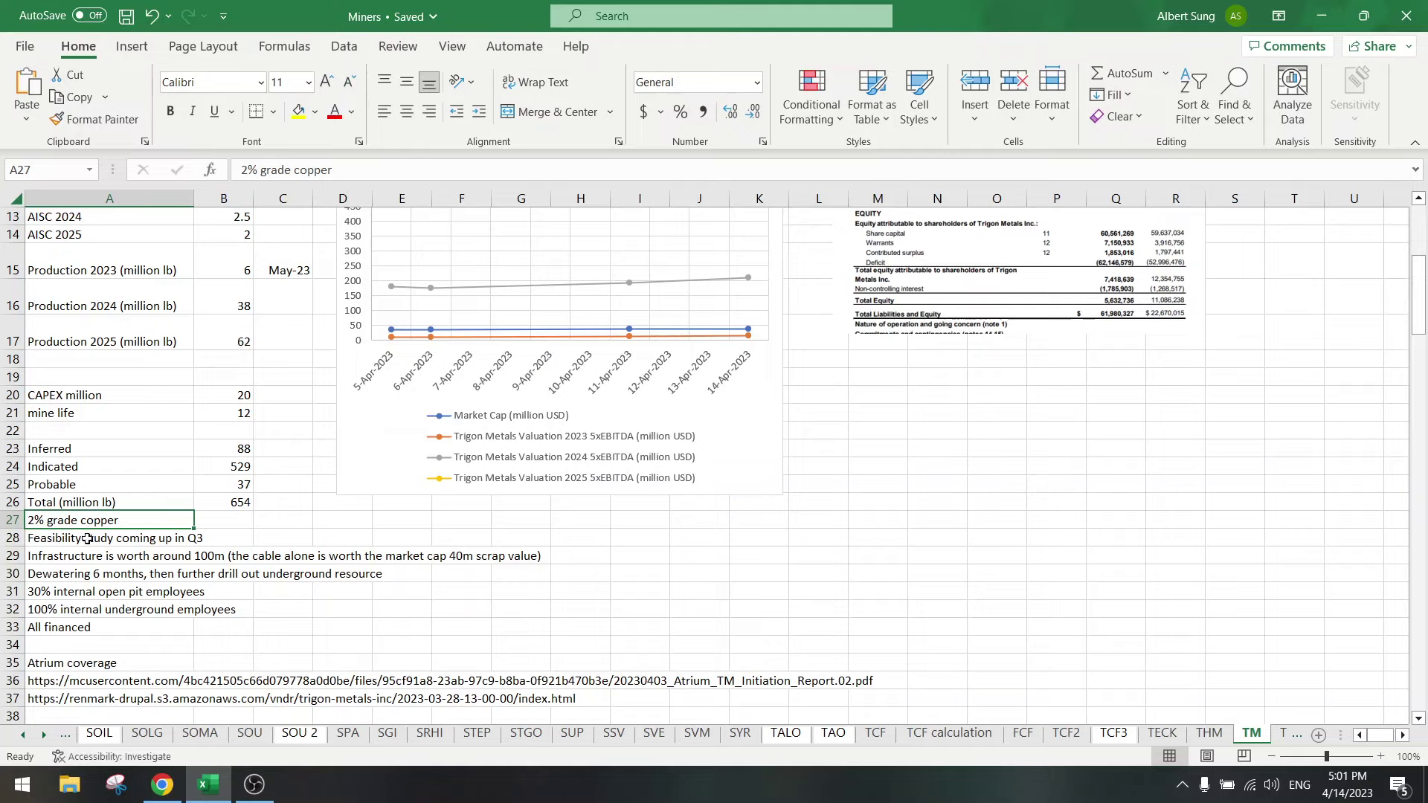
left_click(88, 537)
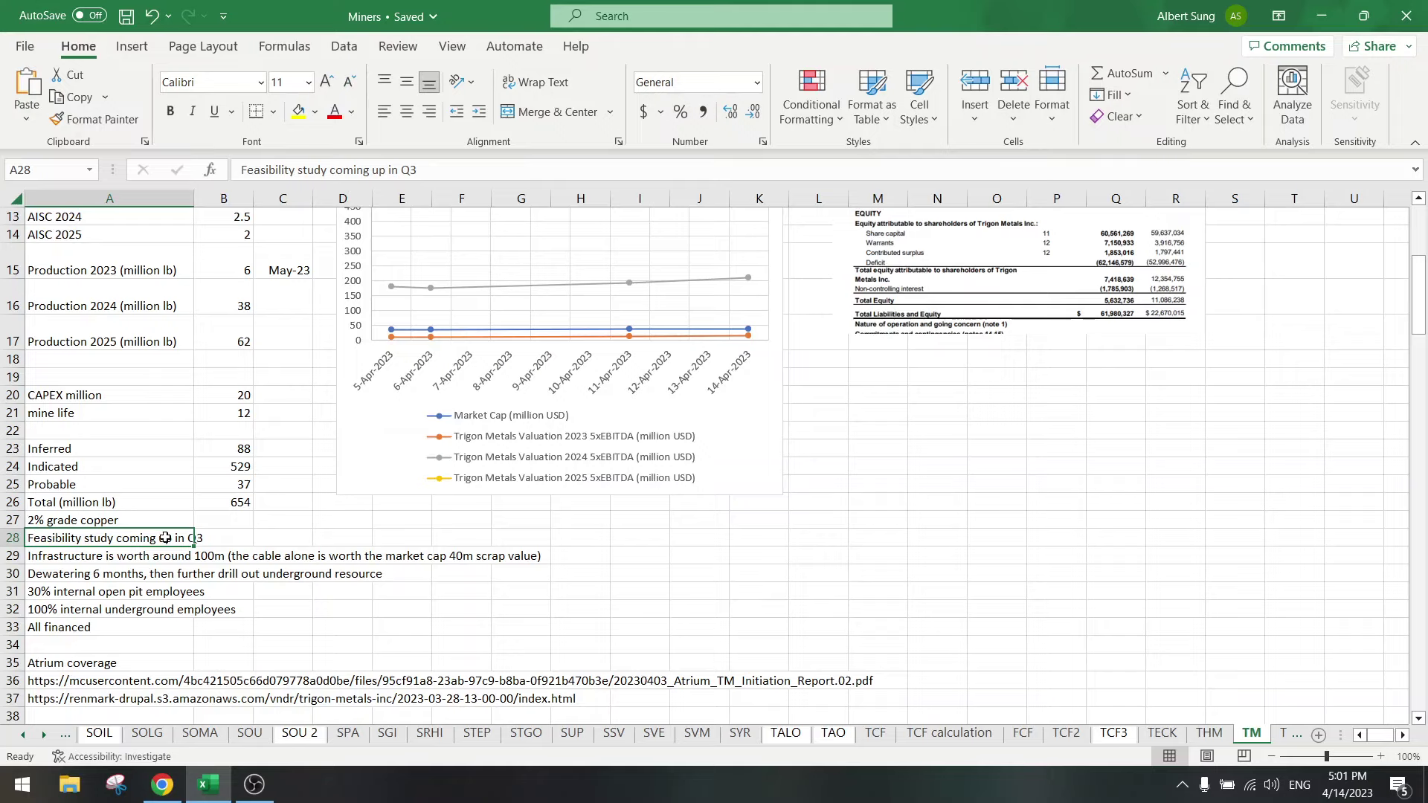
left_click(67, 571)
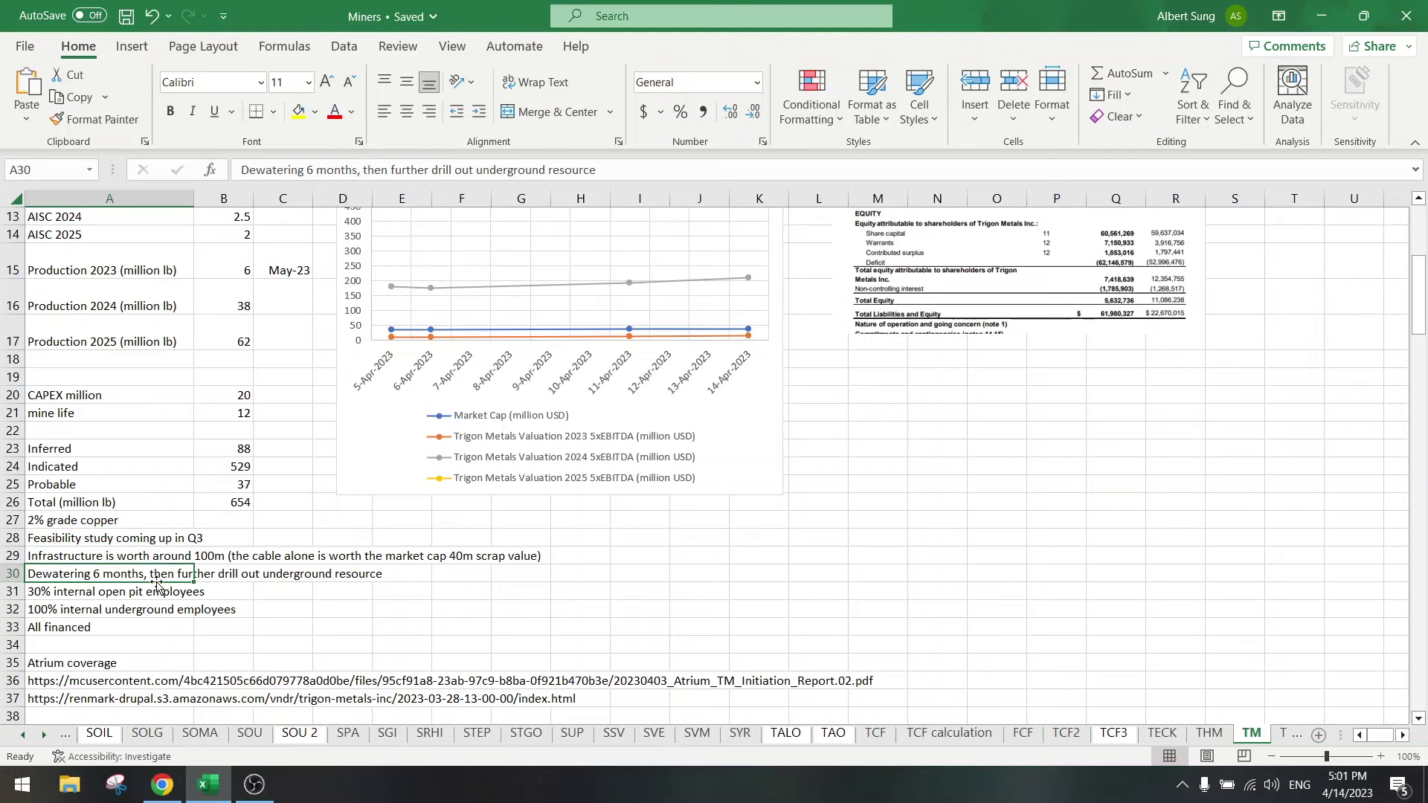
Compare the infrastructure value note in A29 with the 14-Apr market cap in E7.
left_click(89, 556)
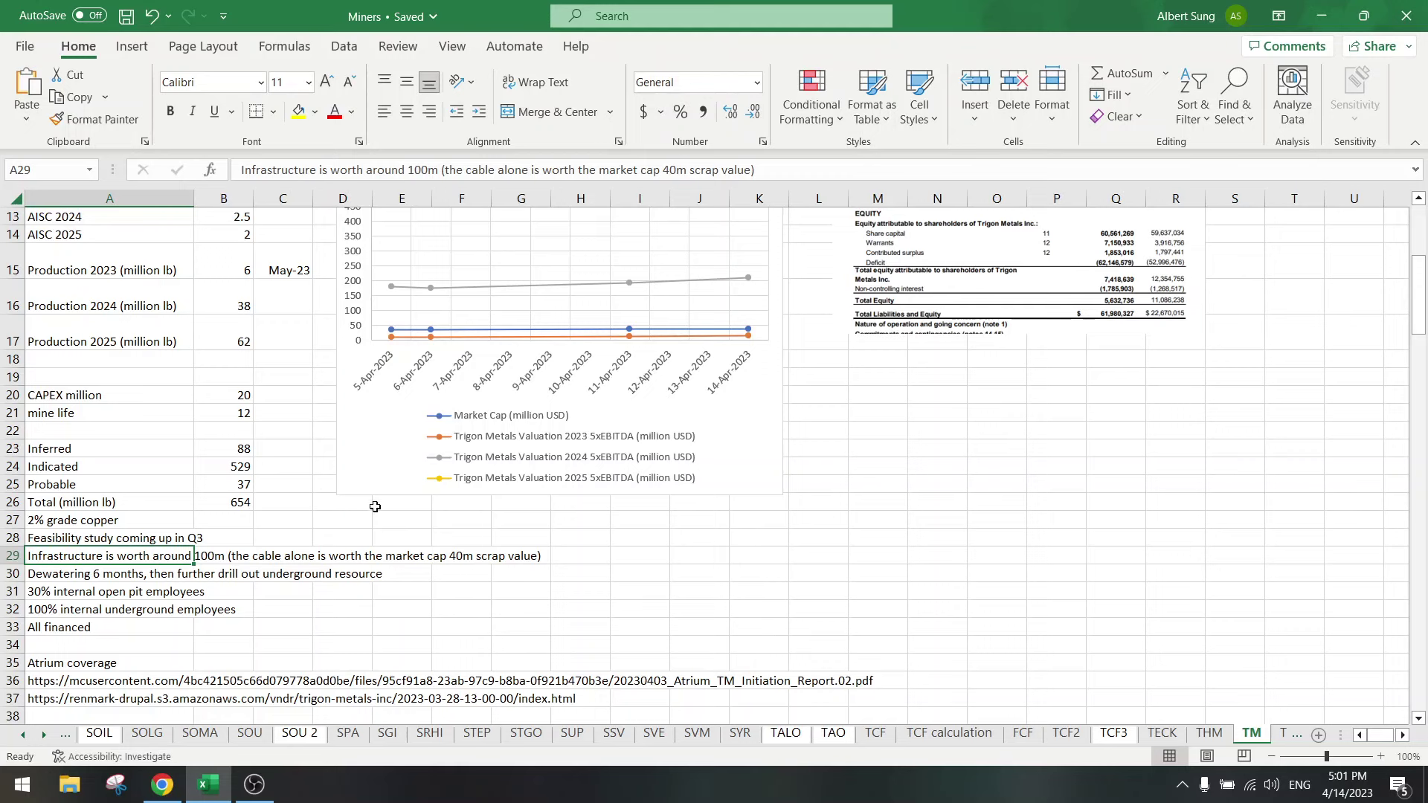
scroll(414, 432, "up", 4)
left_click(414, 431)
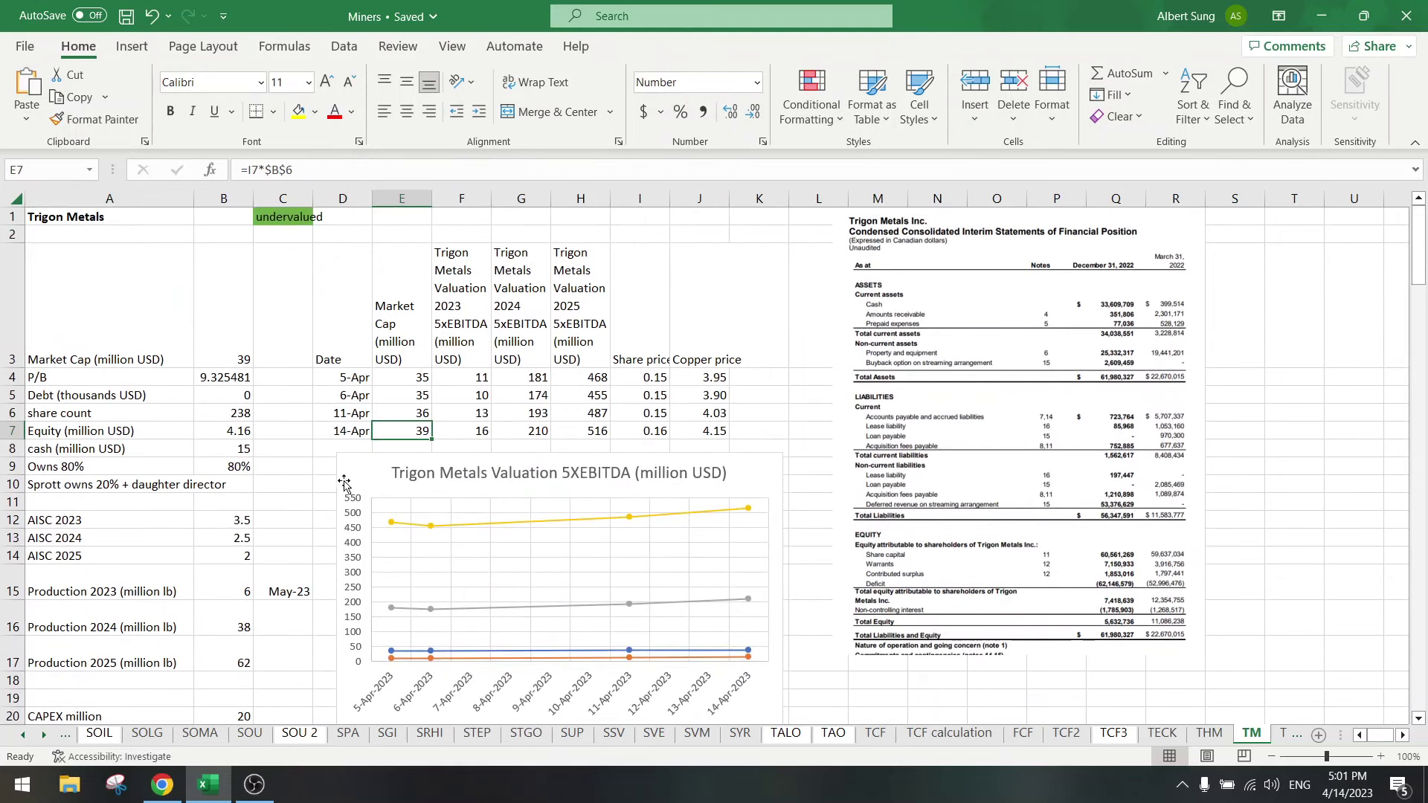
scroll(328, 504, "down", 6)
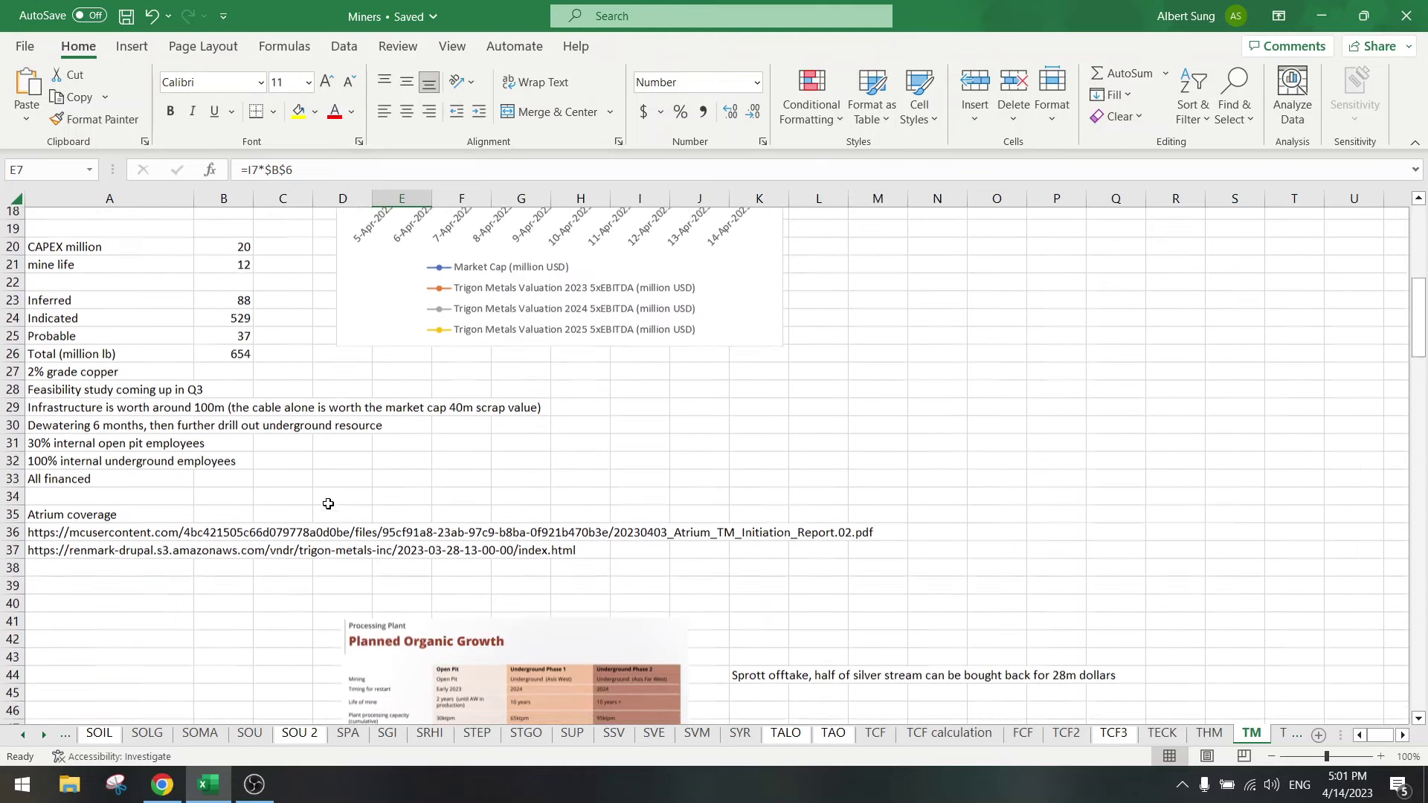
scroll(190, 542, "up", 2)
left_click(84, 557)
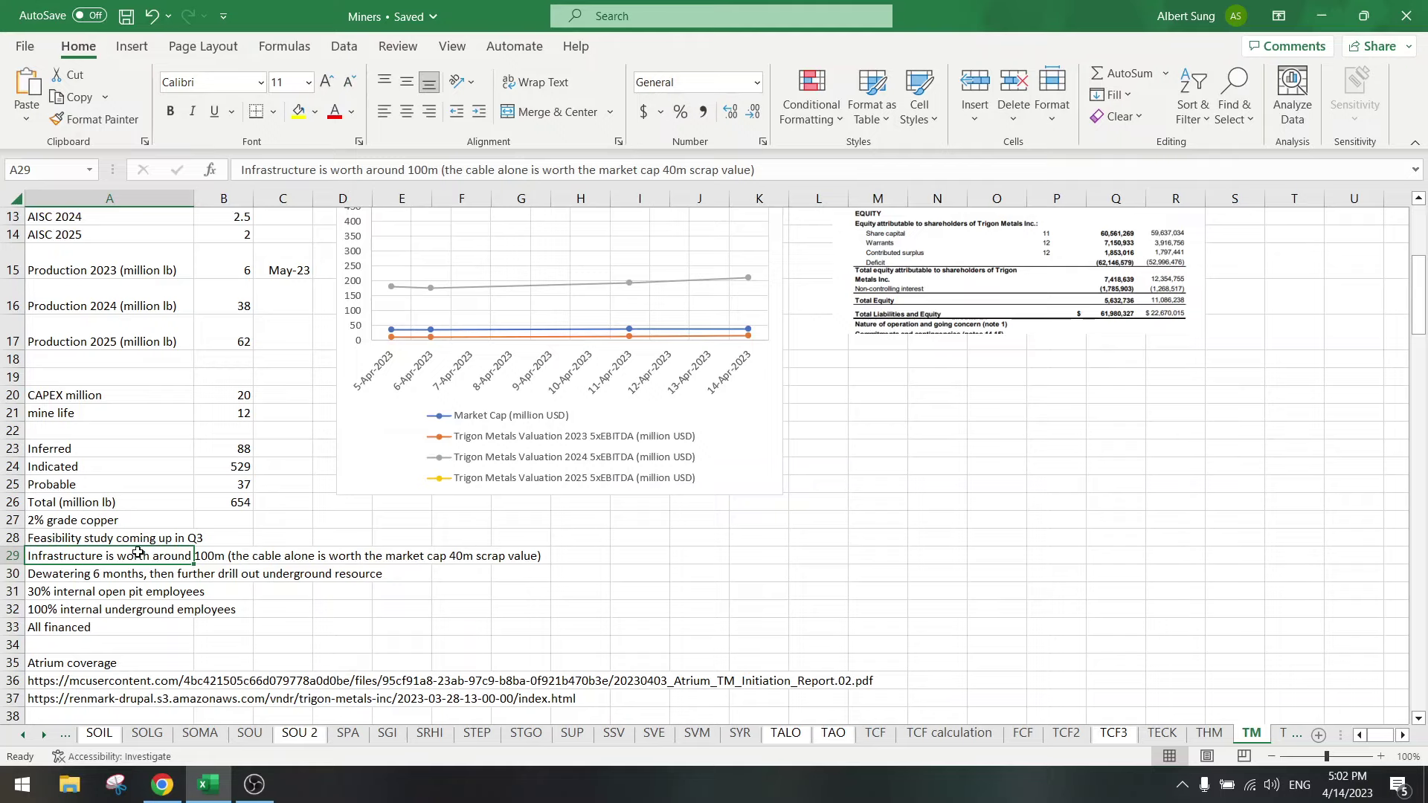
Read the dewatering, open pit employee, underground employee and financing notes in A30 to A33.
left_click(68, 577)
left_click(68, 592)
scroll(84, 577, "down", 2)
scroll(84, 577, "down", 1)
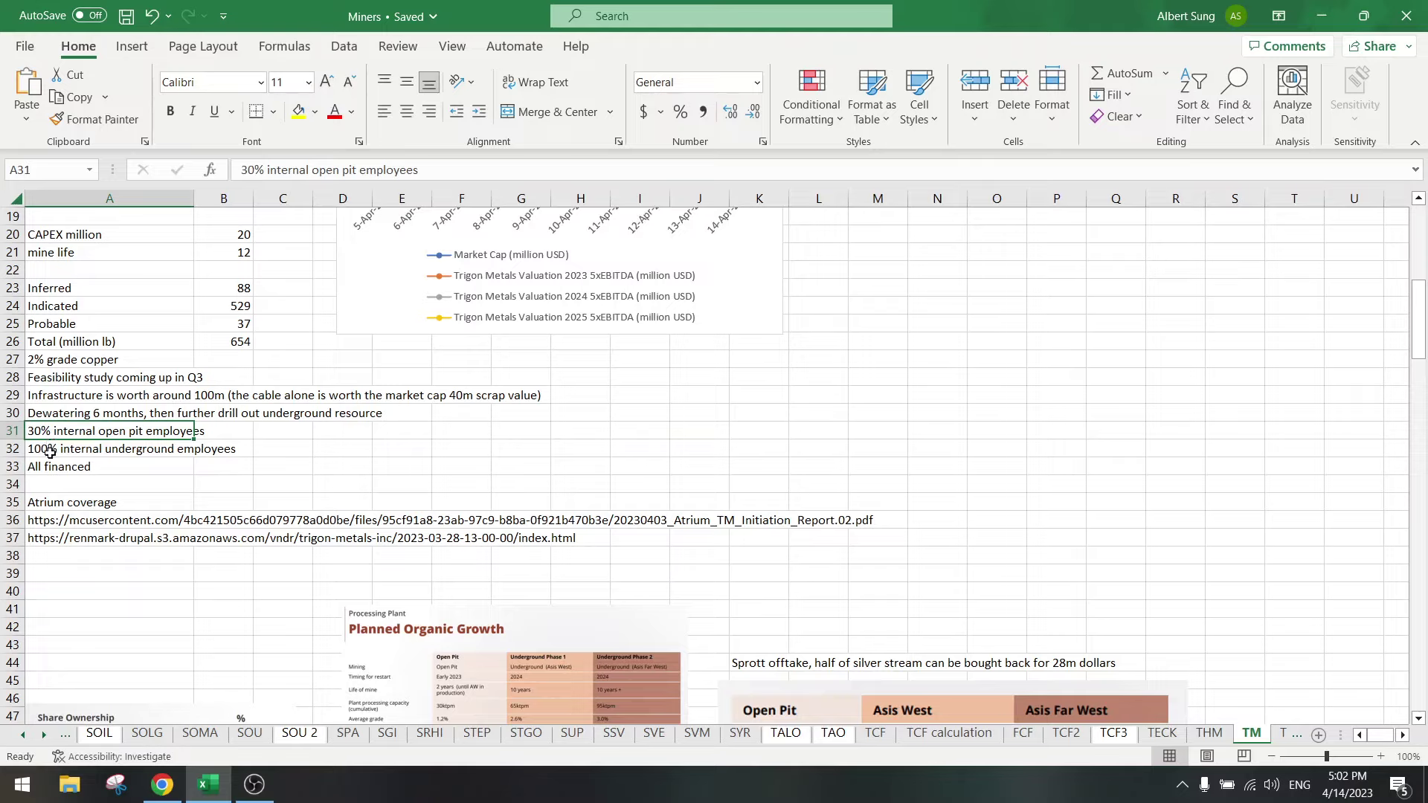
left_click(56, 448)
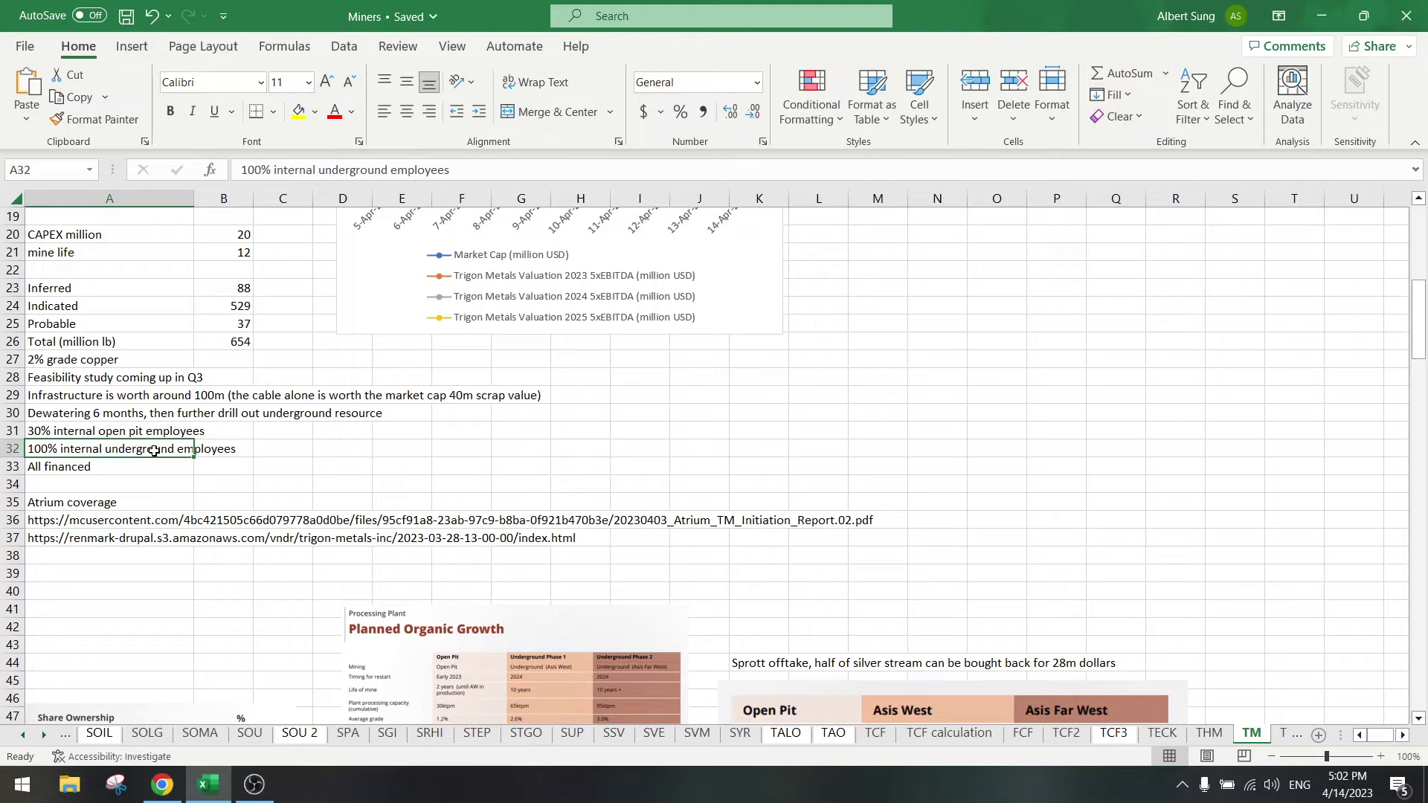
left_click(51, 468)
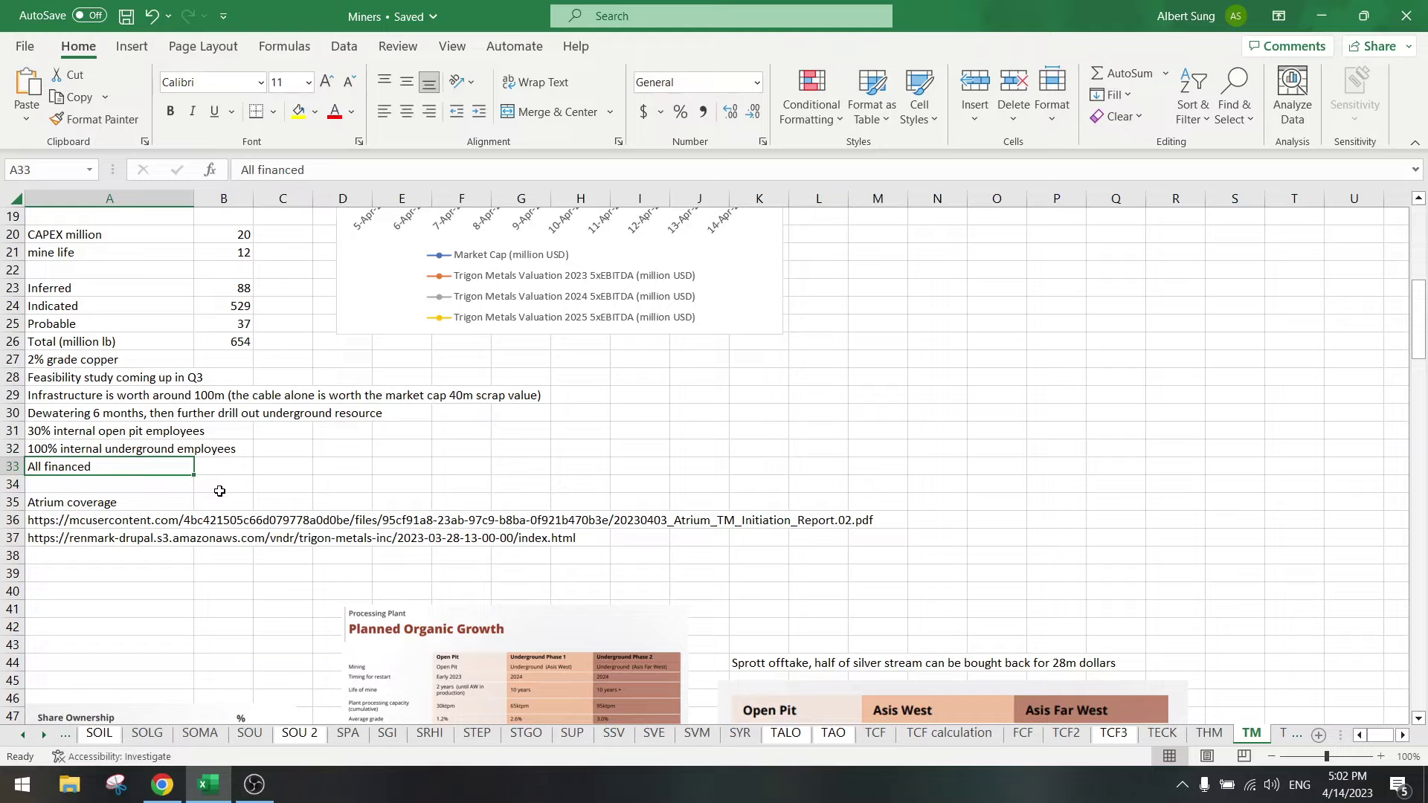
Recheck the financing note in A33 and look at the Atrium coverage links in A36 and A37.
scroll(219, 491, "down", 3)
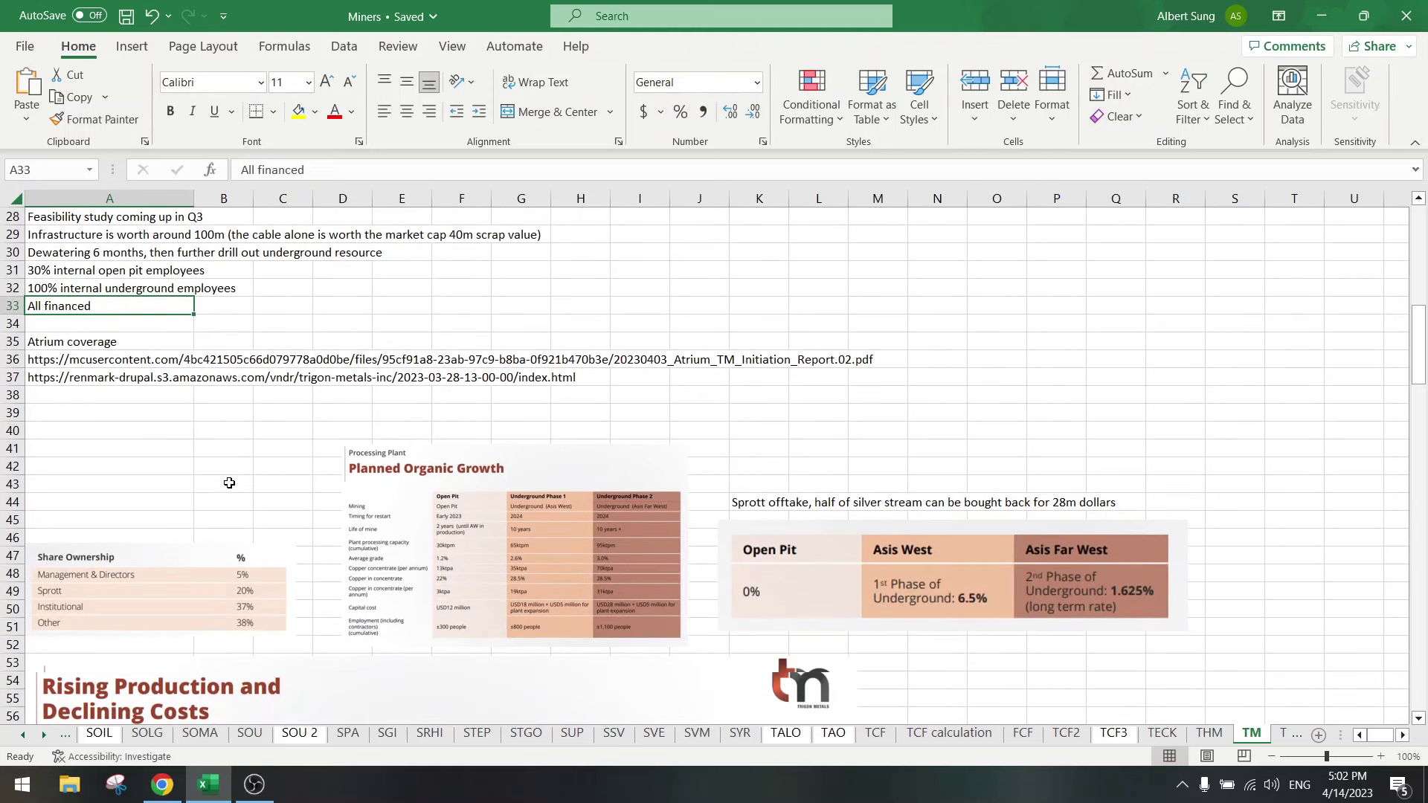
left_click(224, 483)
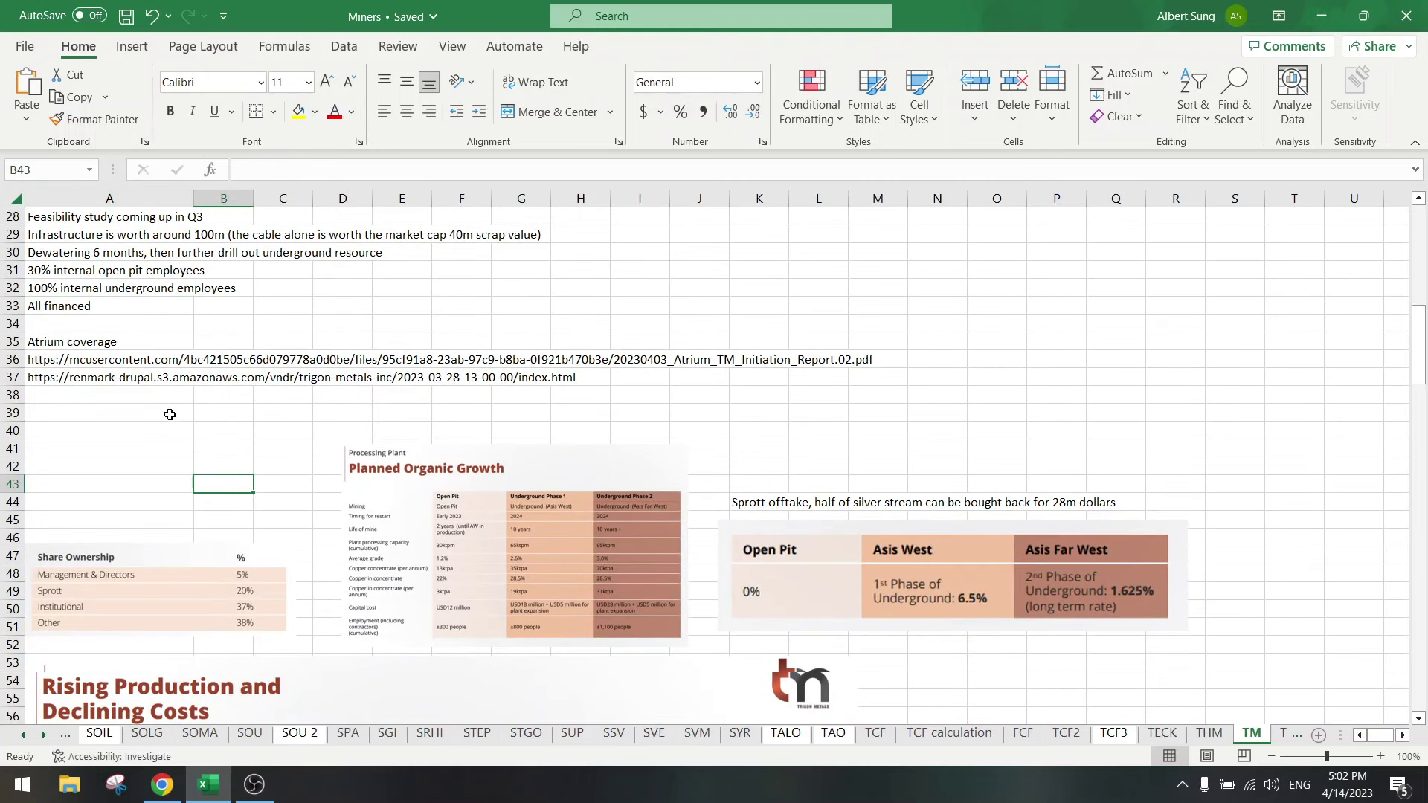
left_click(119, 310)
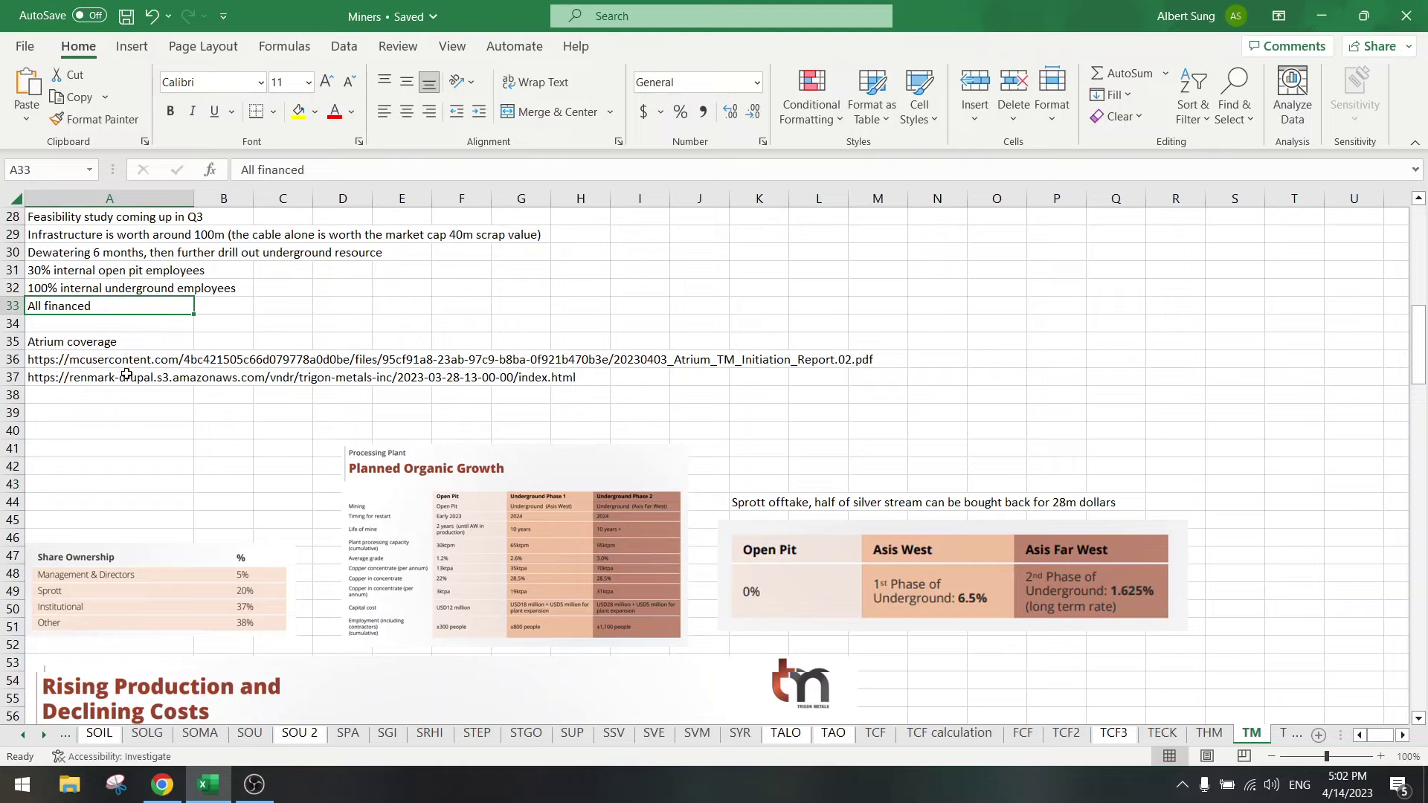
left_click(92, 359)
left_click(91, 383)
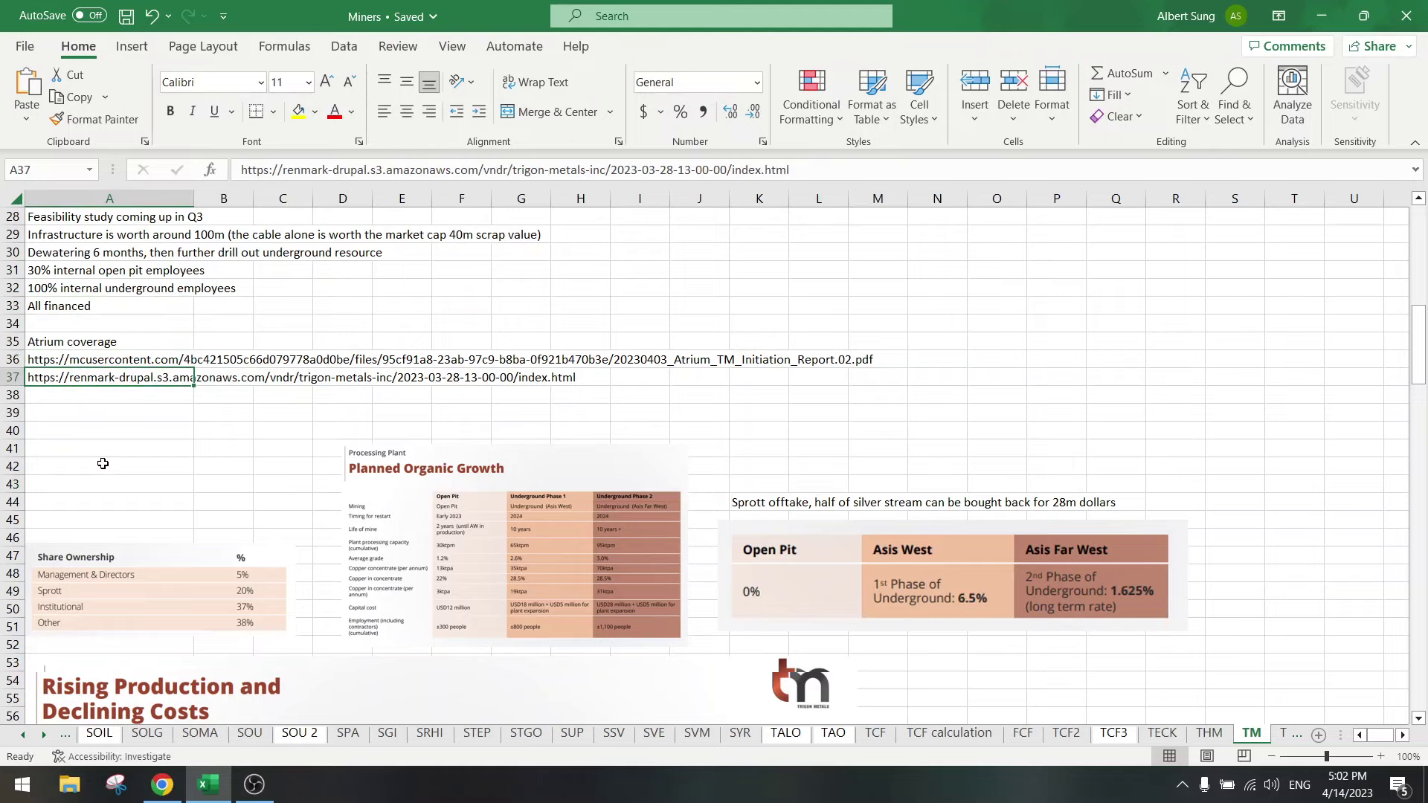
Examine the Share Ownership table picture for the management, Sprott, institutional and other holdings.
left_click(177, 464)
left_click(168, 599)
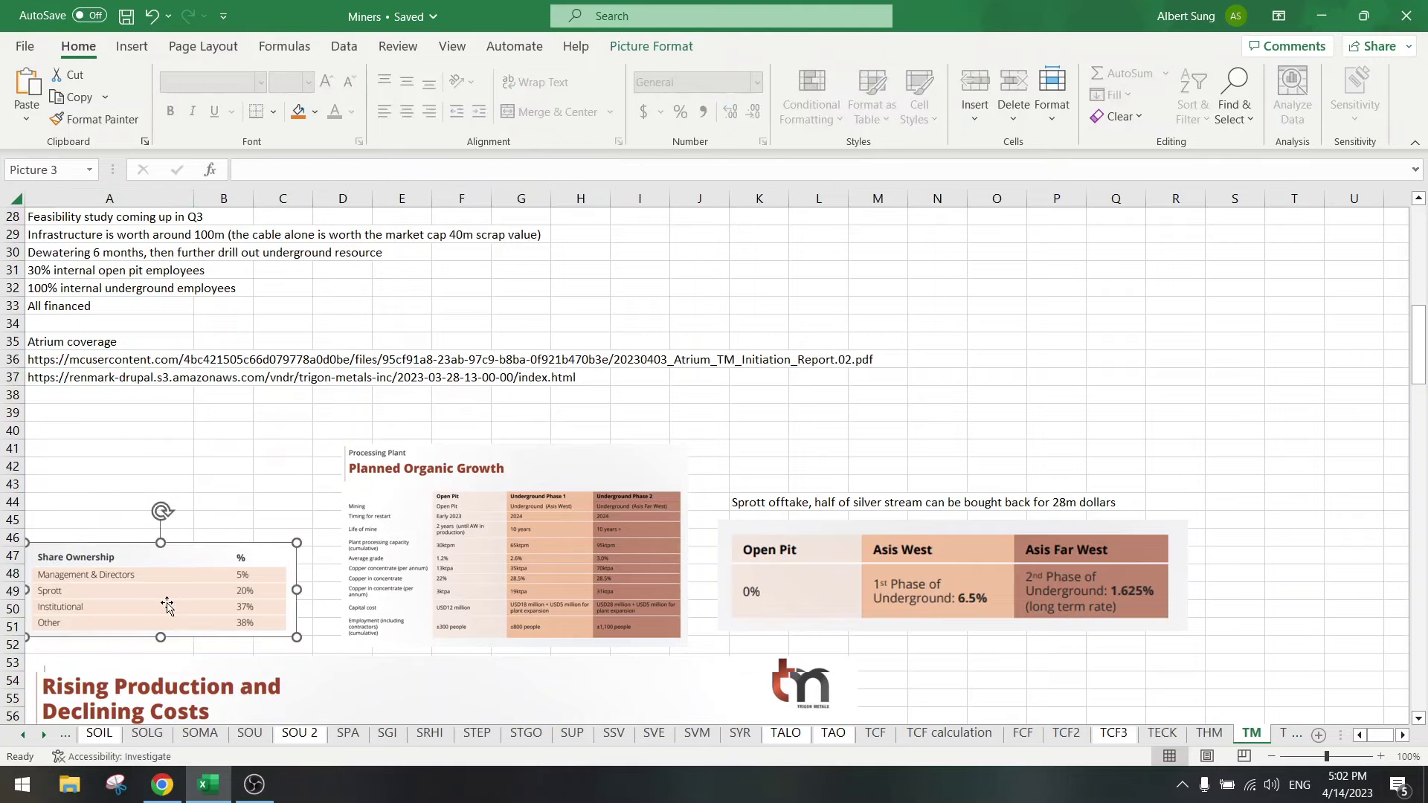
left_click(231, 518)
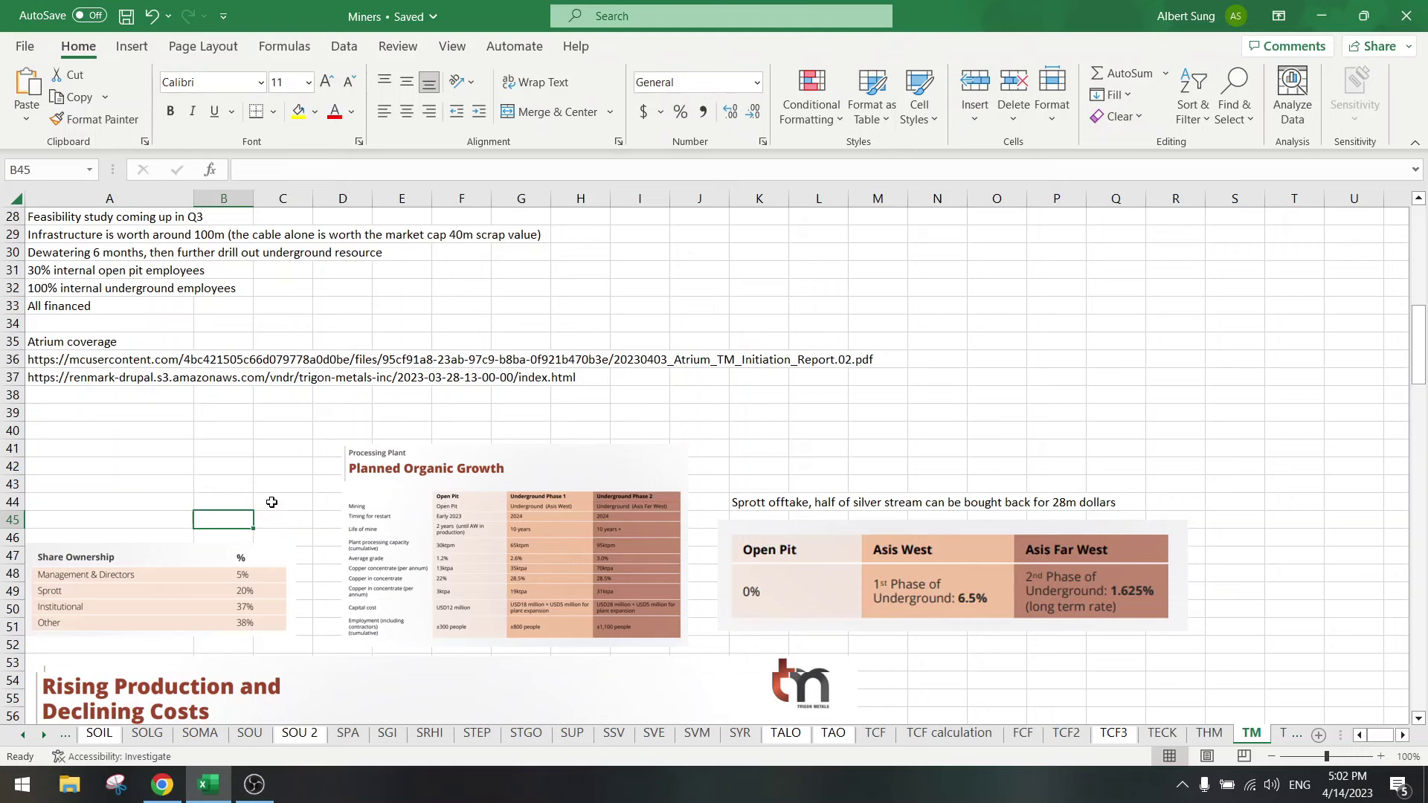
Move the Share Ownership picture slightly up and to the right, keeping it above the Rising Production and Declining Costs slide.
scroll(273, 506, "down", 3)
left_click_drag(245, 455, 257, 435)
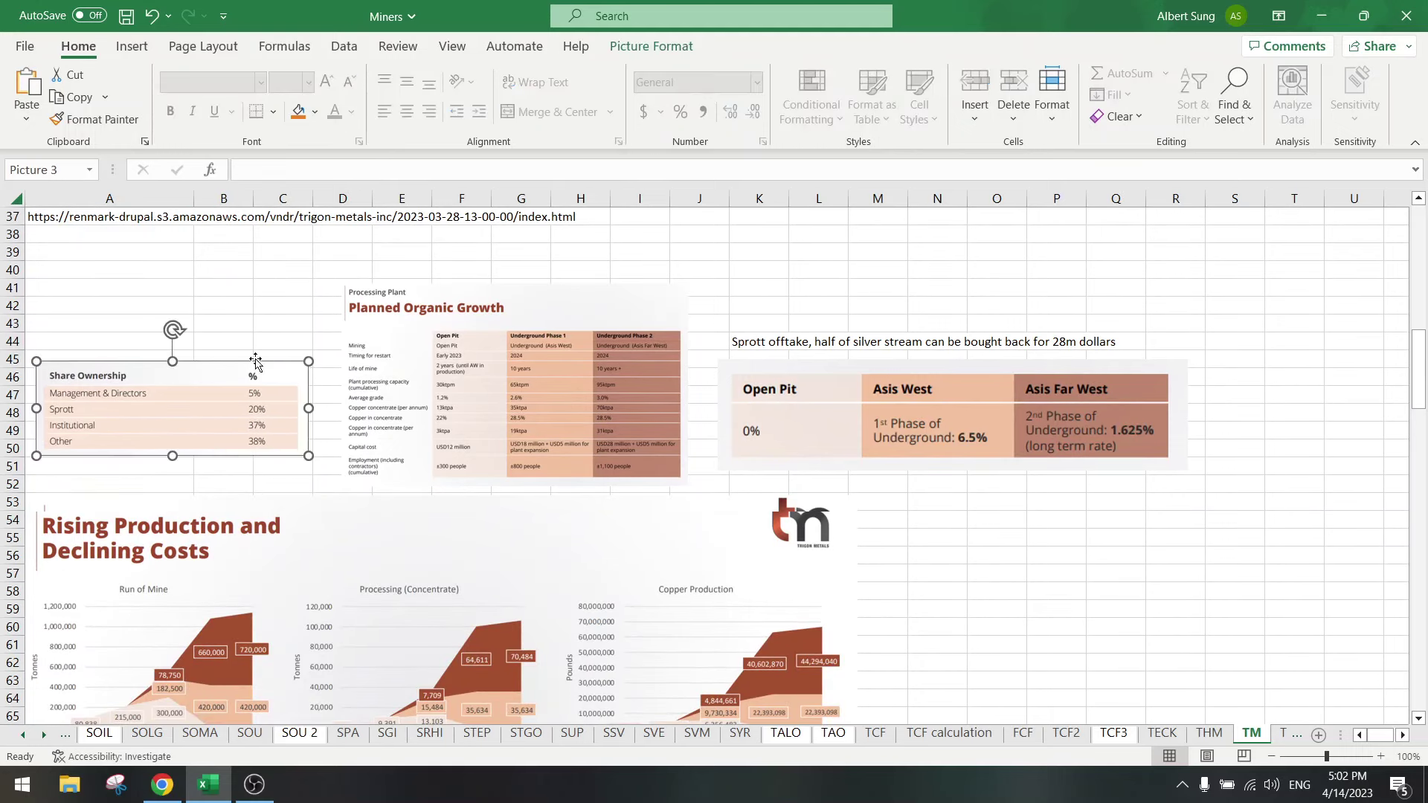
left_click(238, 324)
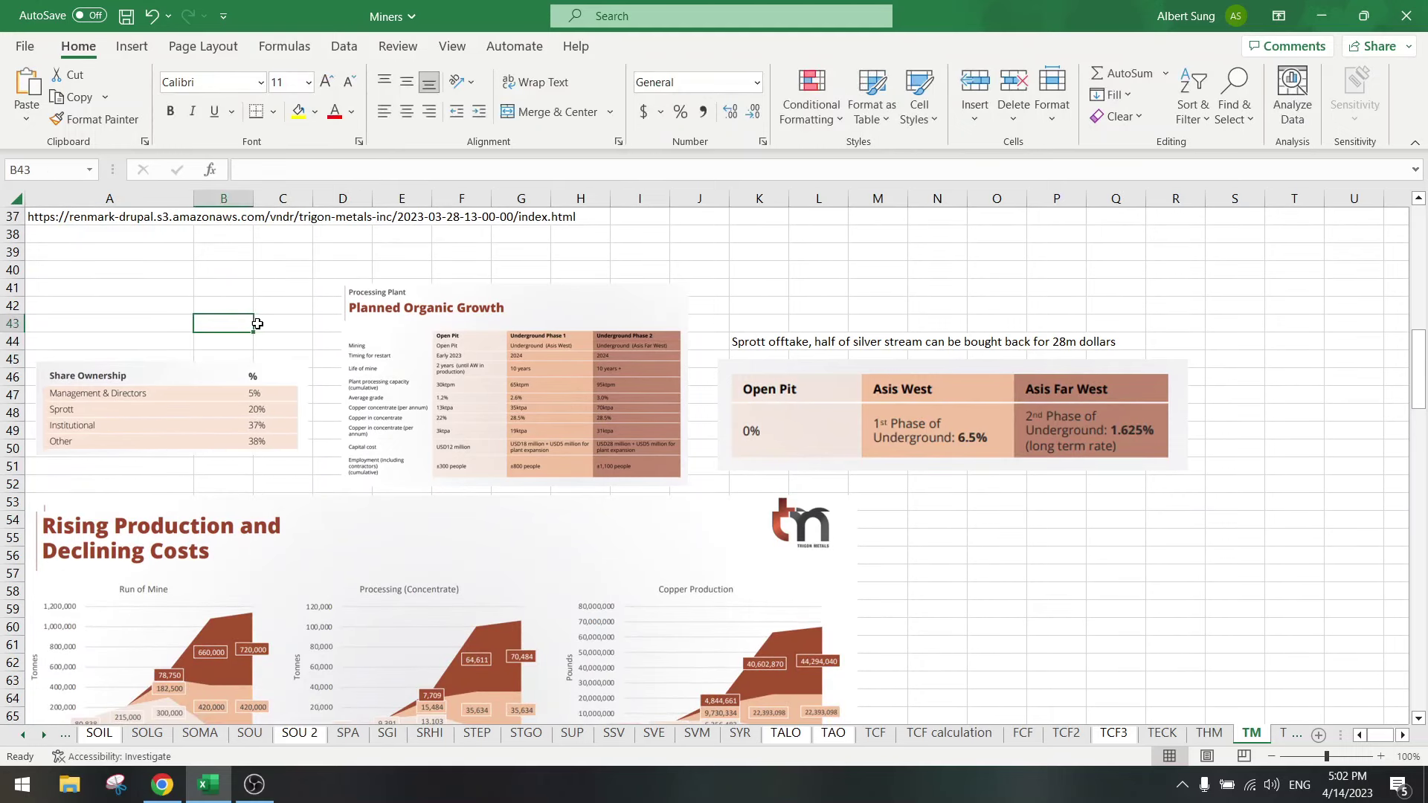
Enlarge the Planned Organic Growth picture from its upper-left corner and shift it slightly to the right.
left_click(543, 433)
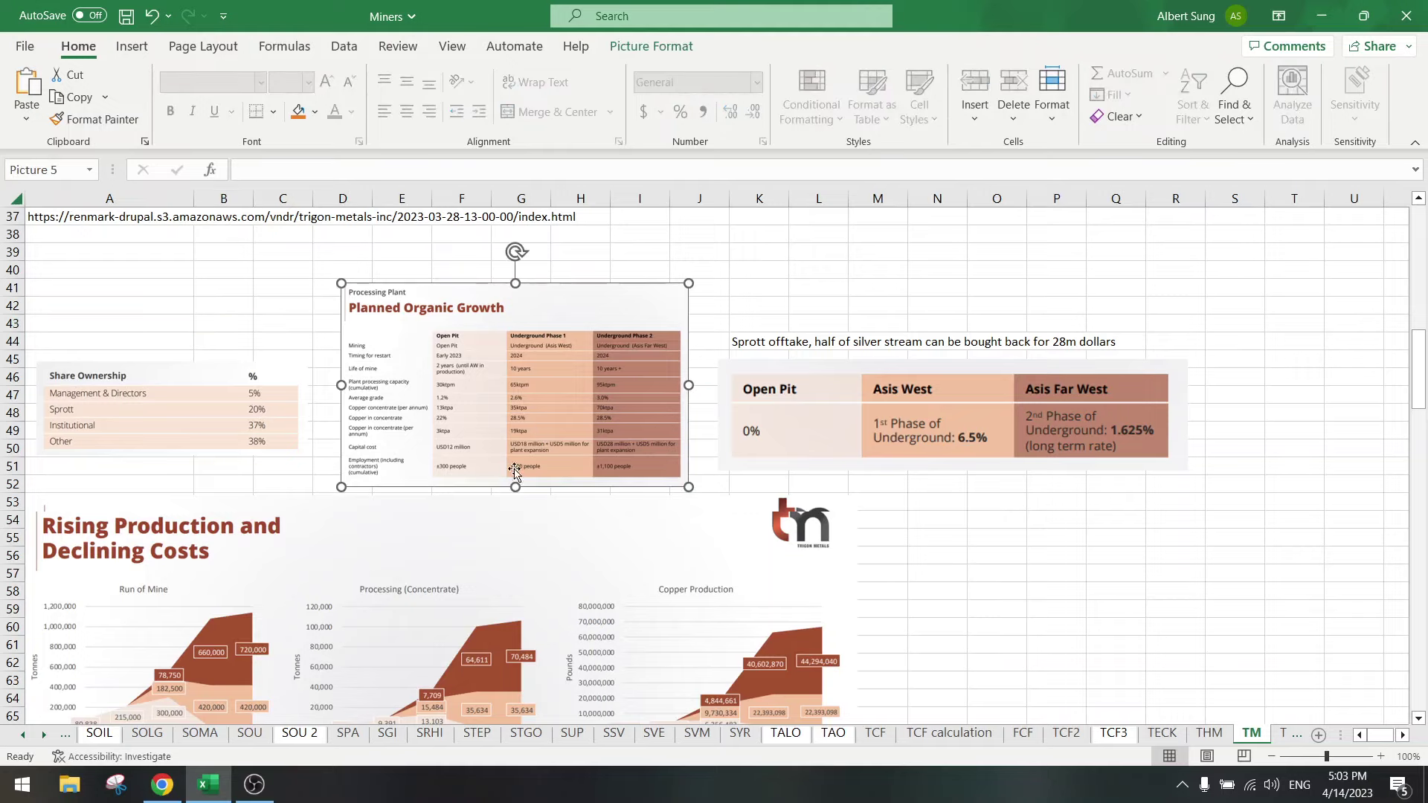
left_click_drag(339, 283, 305, 257)
left_click_drag(390, 322, 405, 322)
left_click(257, 323)
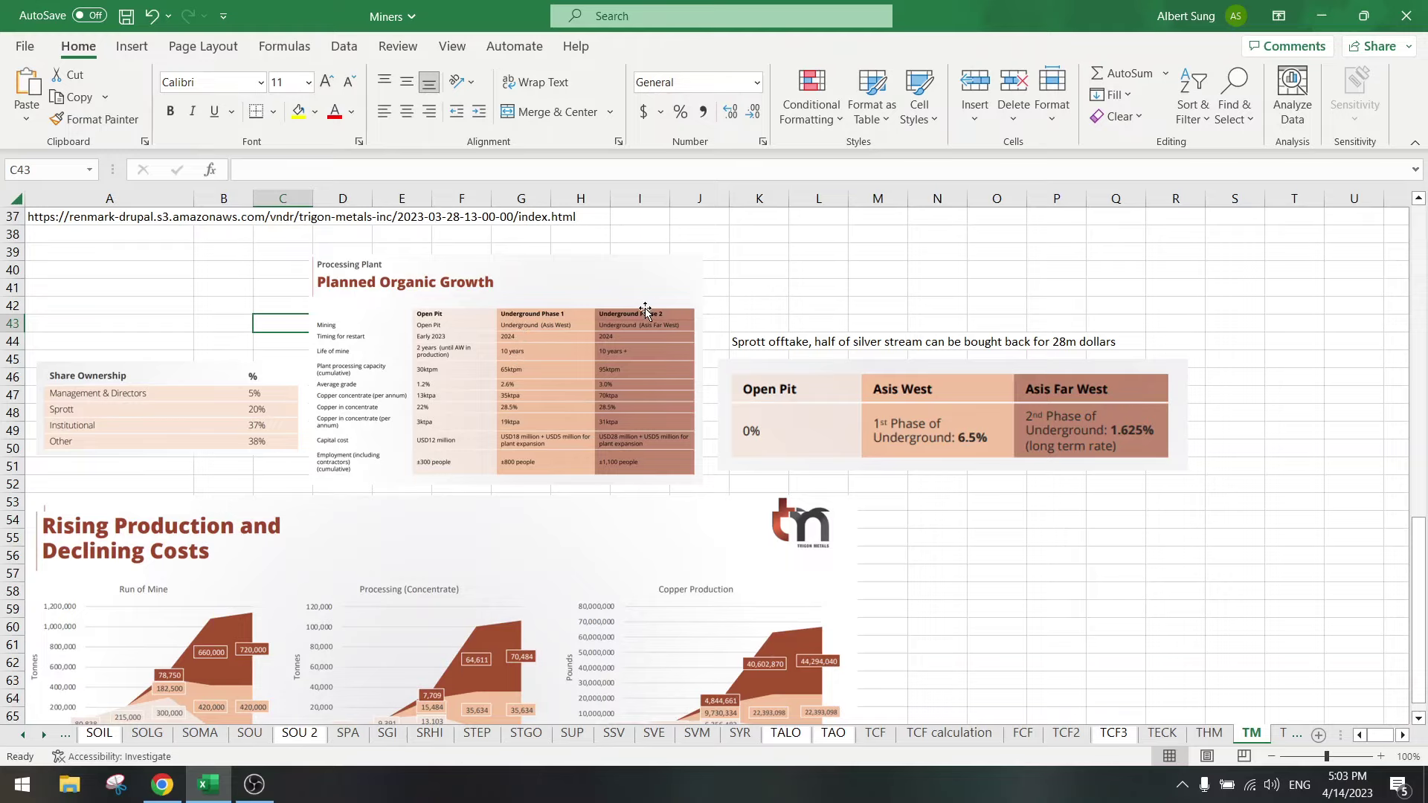
Examine the Open Pit, Asis West and Asis Far West rate table and the Sprott offtake note in K44.
left_click(841, 433)
left_click(765, 345)
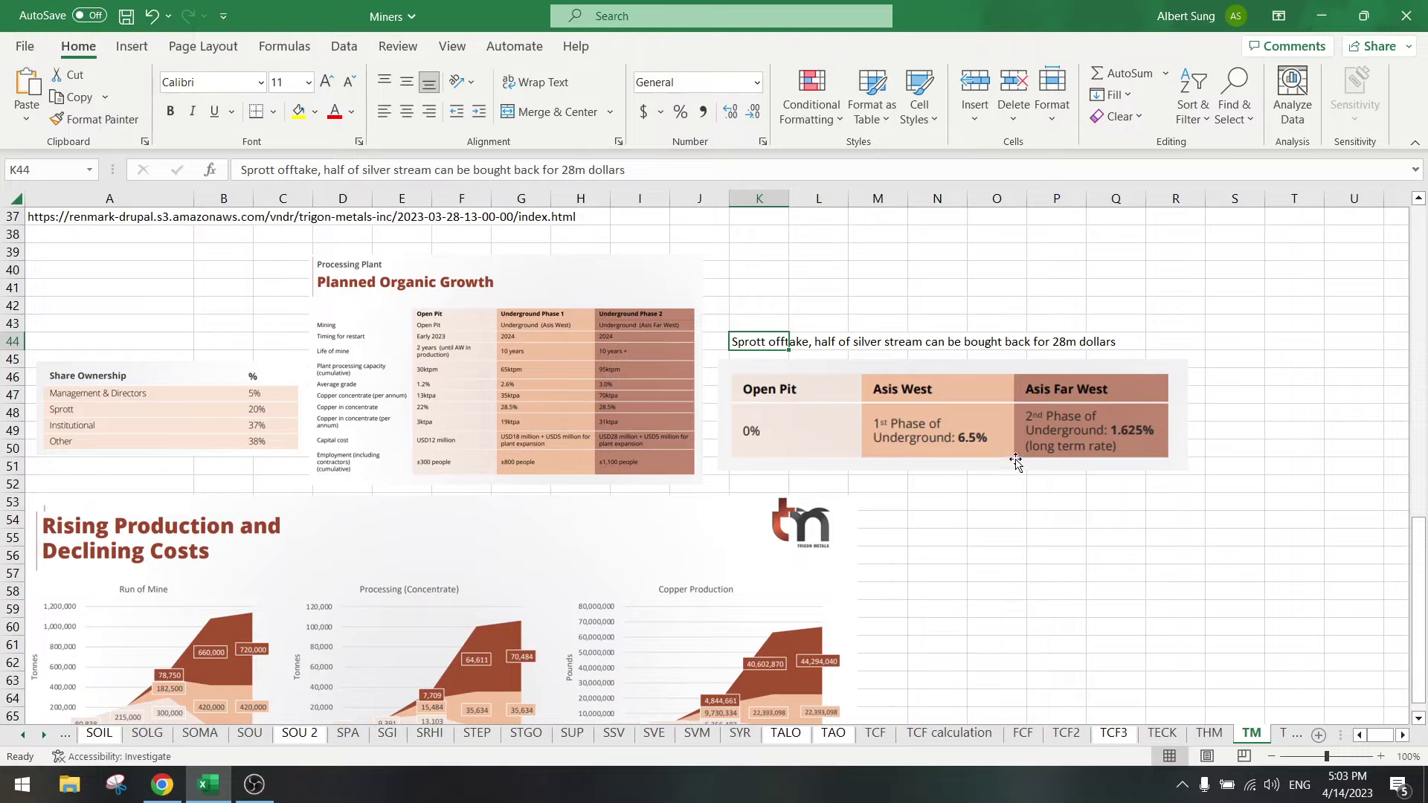
left_click(225, 468)
Study the run of mine, processing, copper production and cash operating cost charts on the Rising Production and Declining Costs slide.
scroll(226, 476, "down", 3)
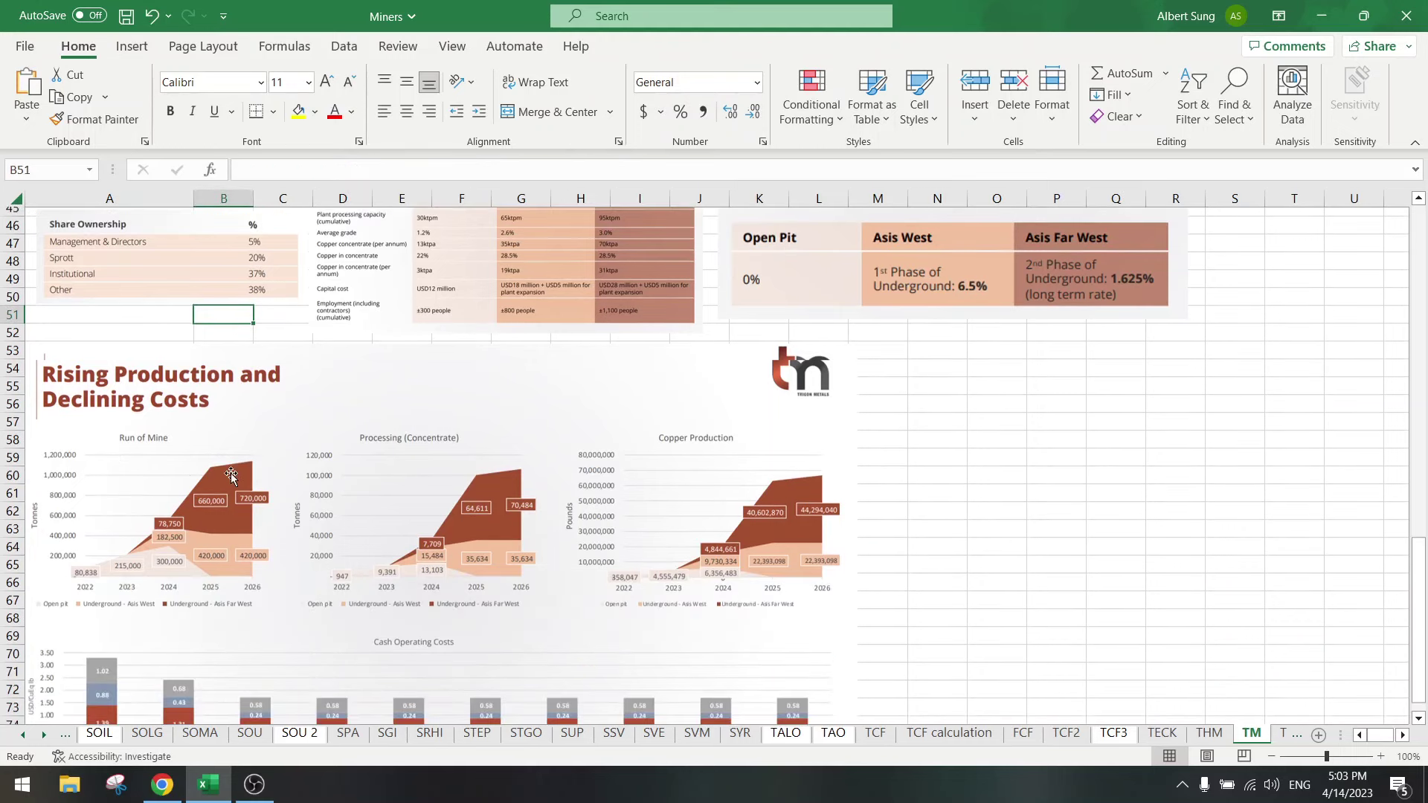
left_click(219, 498)
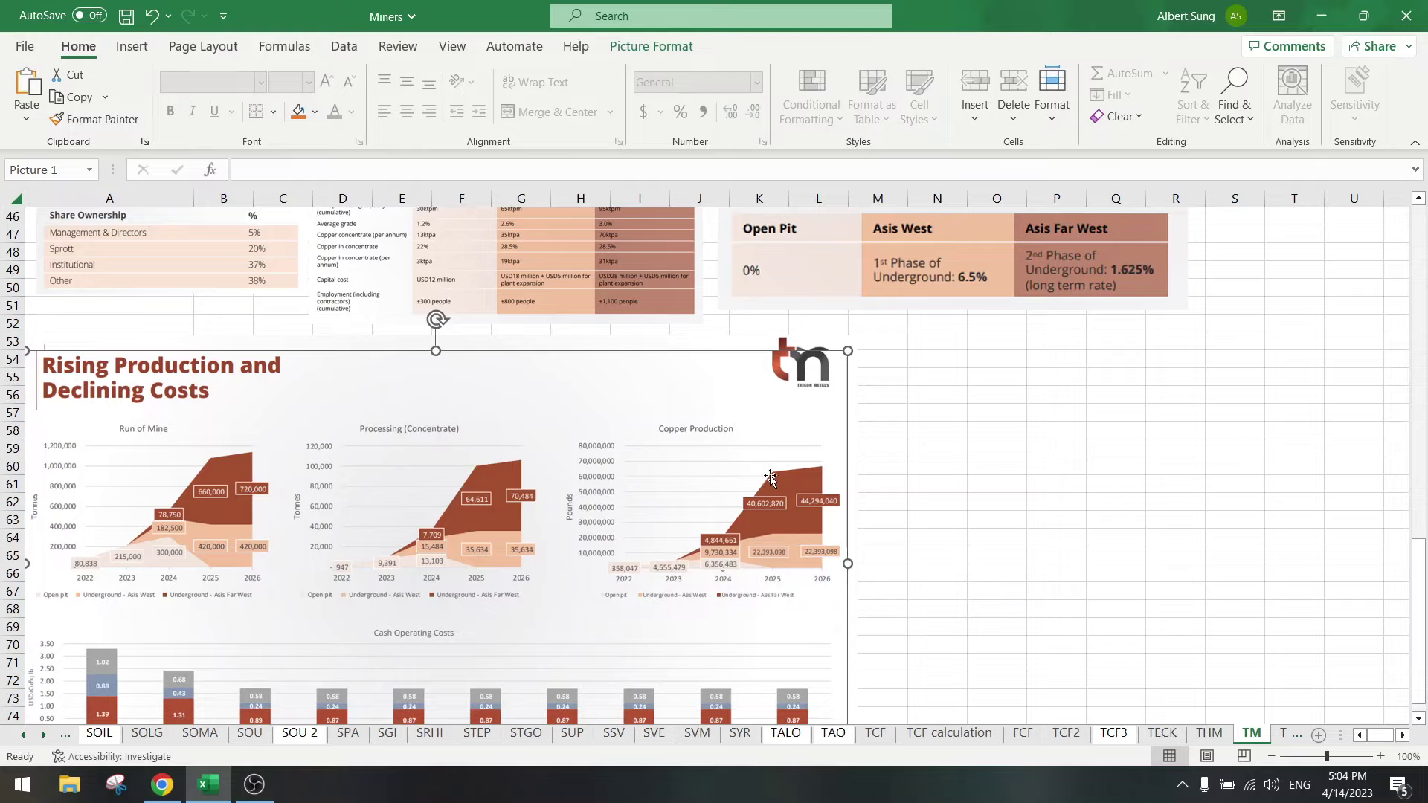
left_click(899, 461)
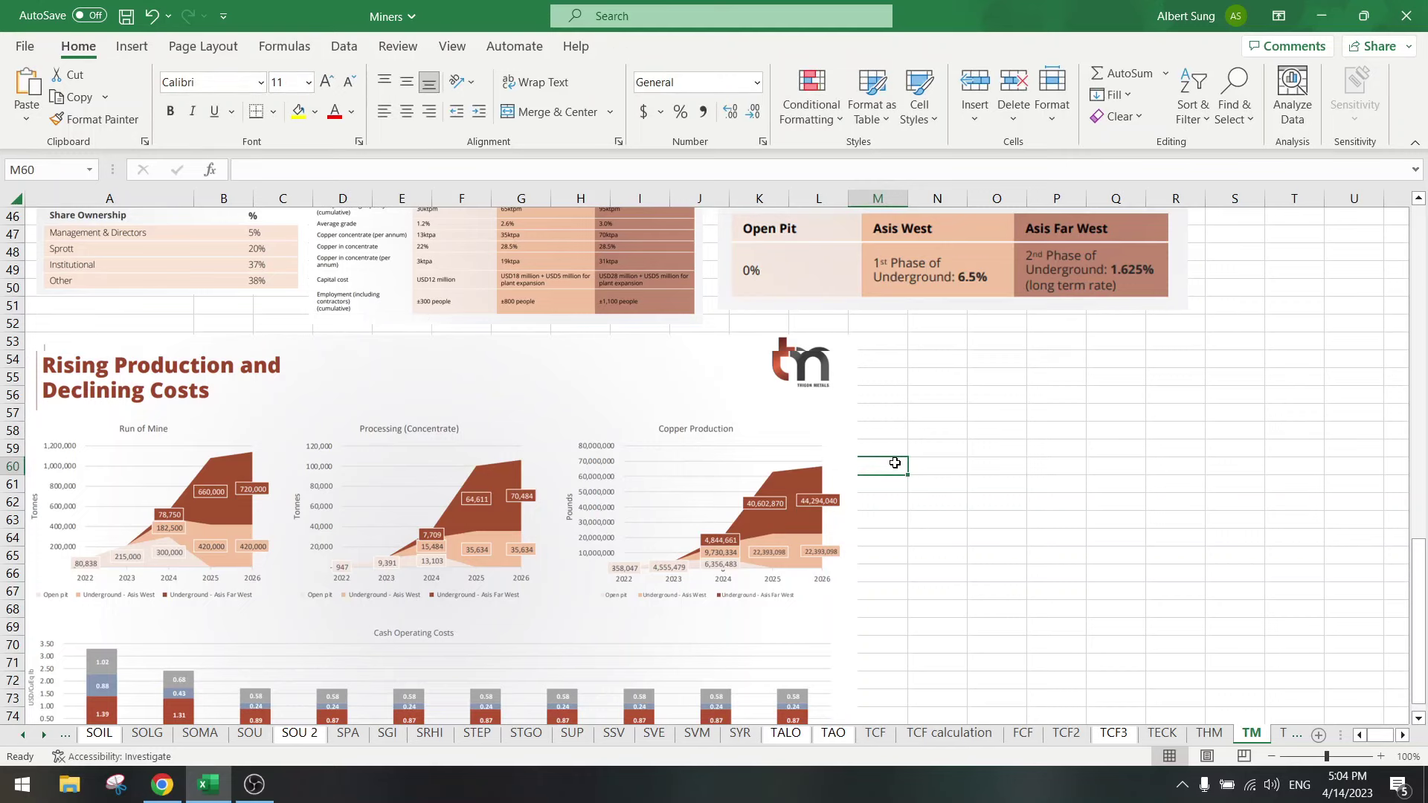
scroll(665, 569, "down", 3)
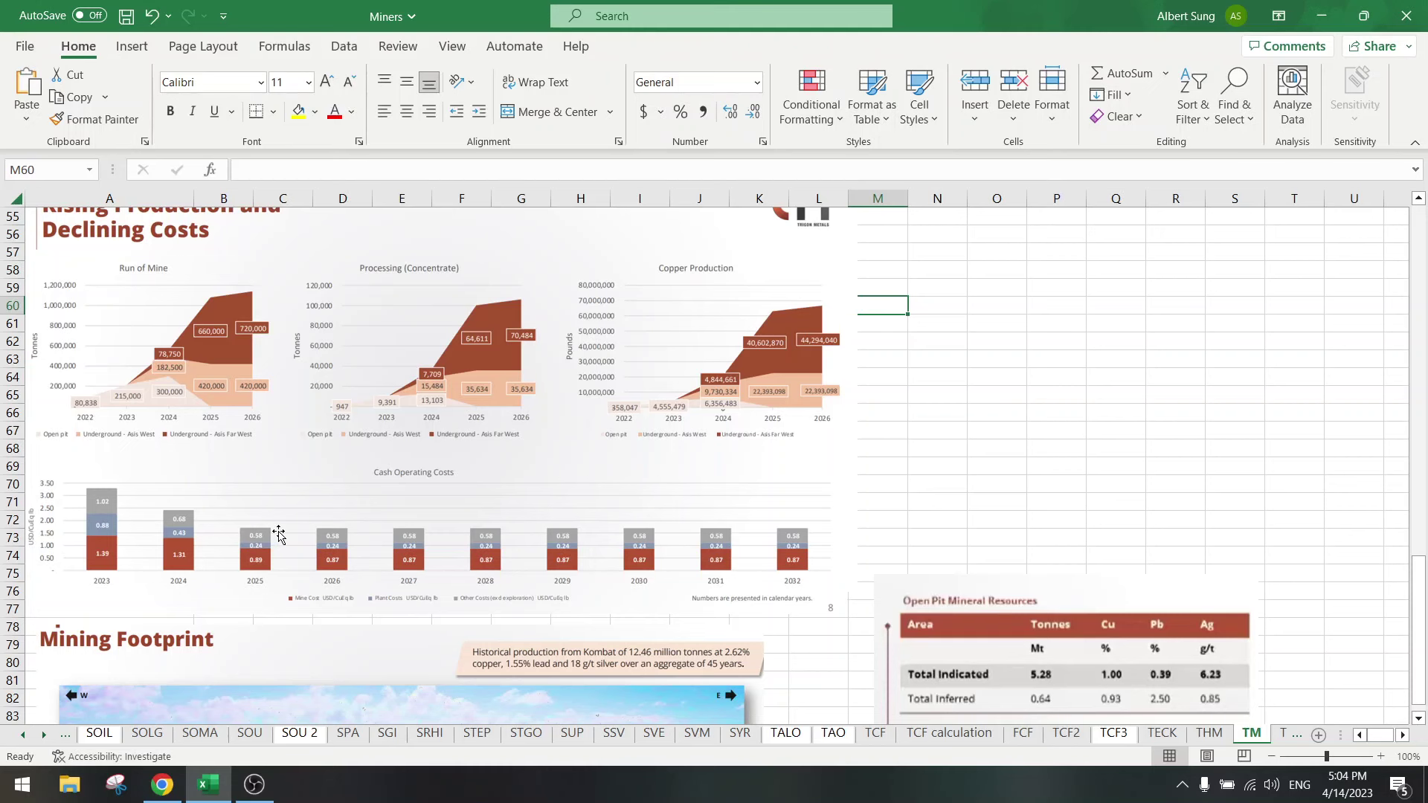
Examine the Mining Footprint diagram and the open pit, underground and combined mineral resource tables beside it.
scroll(279, 536, "down", 6)
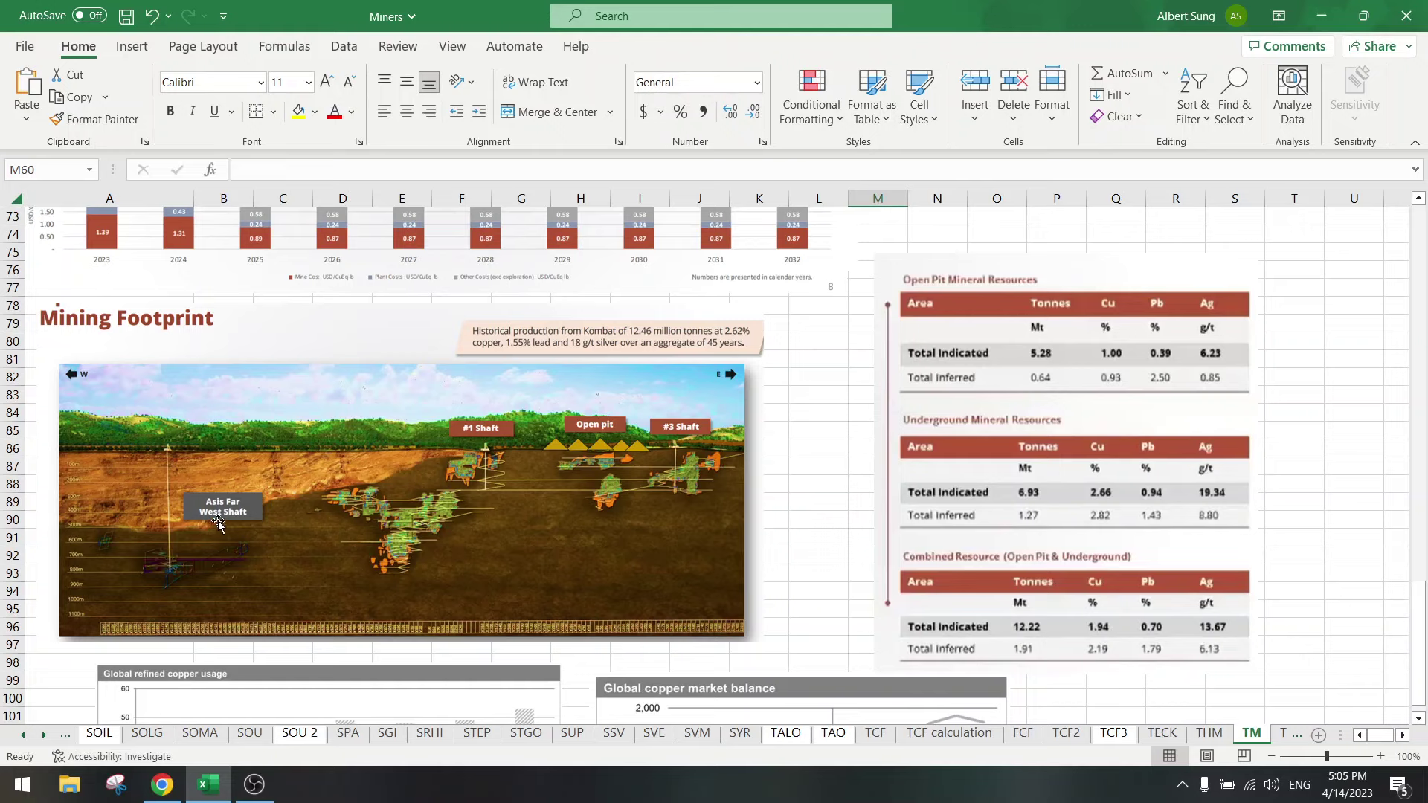
left_click(1182, 435)
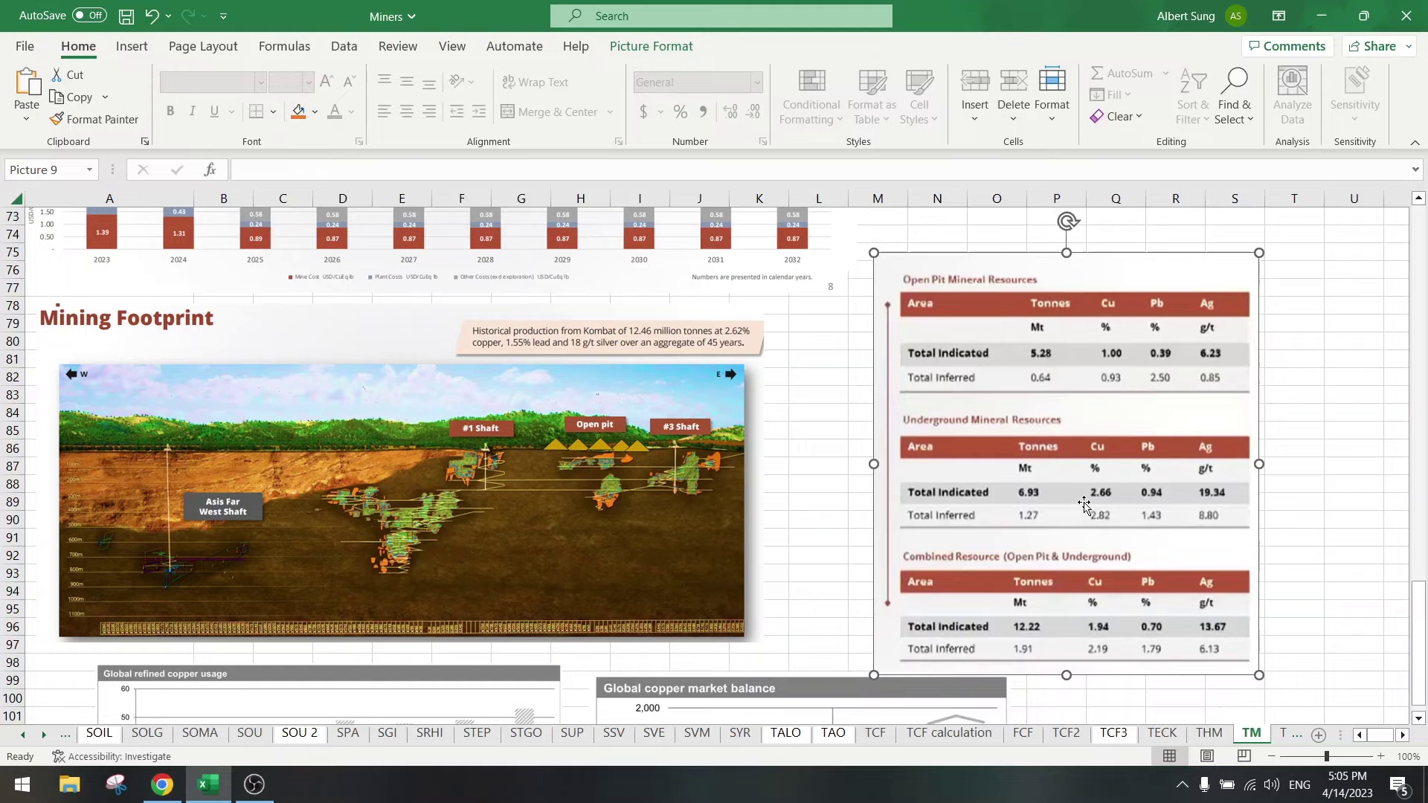
left_click(827, 436)
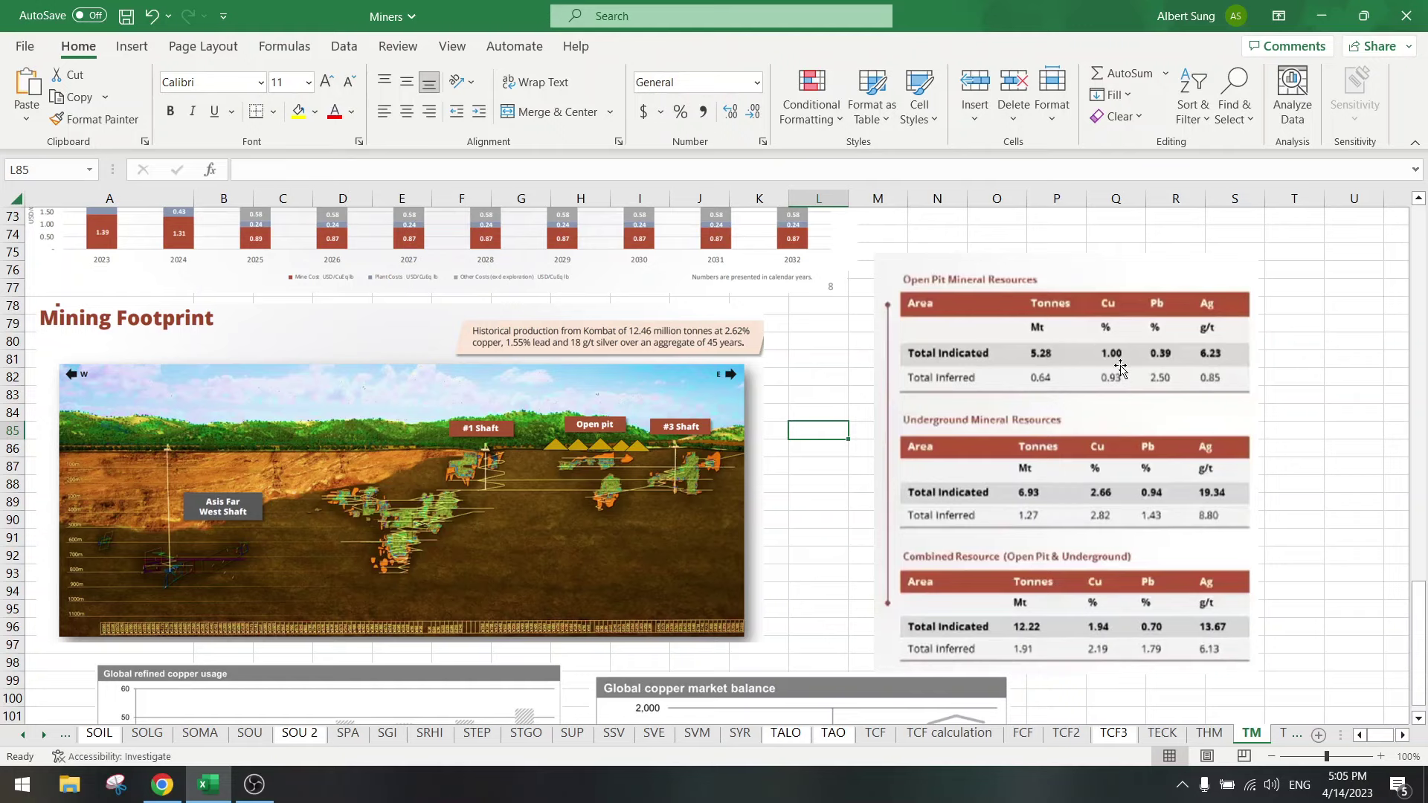
left_click(809, 549)
Look over the global copper usage and market balance charts and the Attractively Undervalued peer comparison slide.
scroll(808, 550, "down", 6)
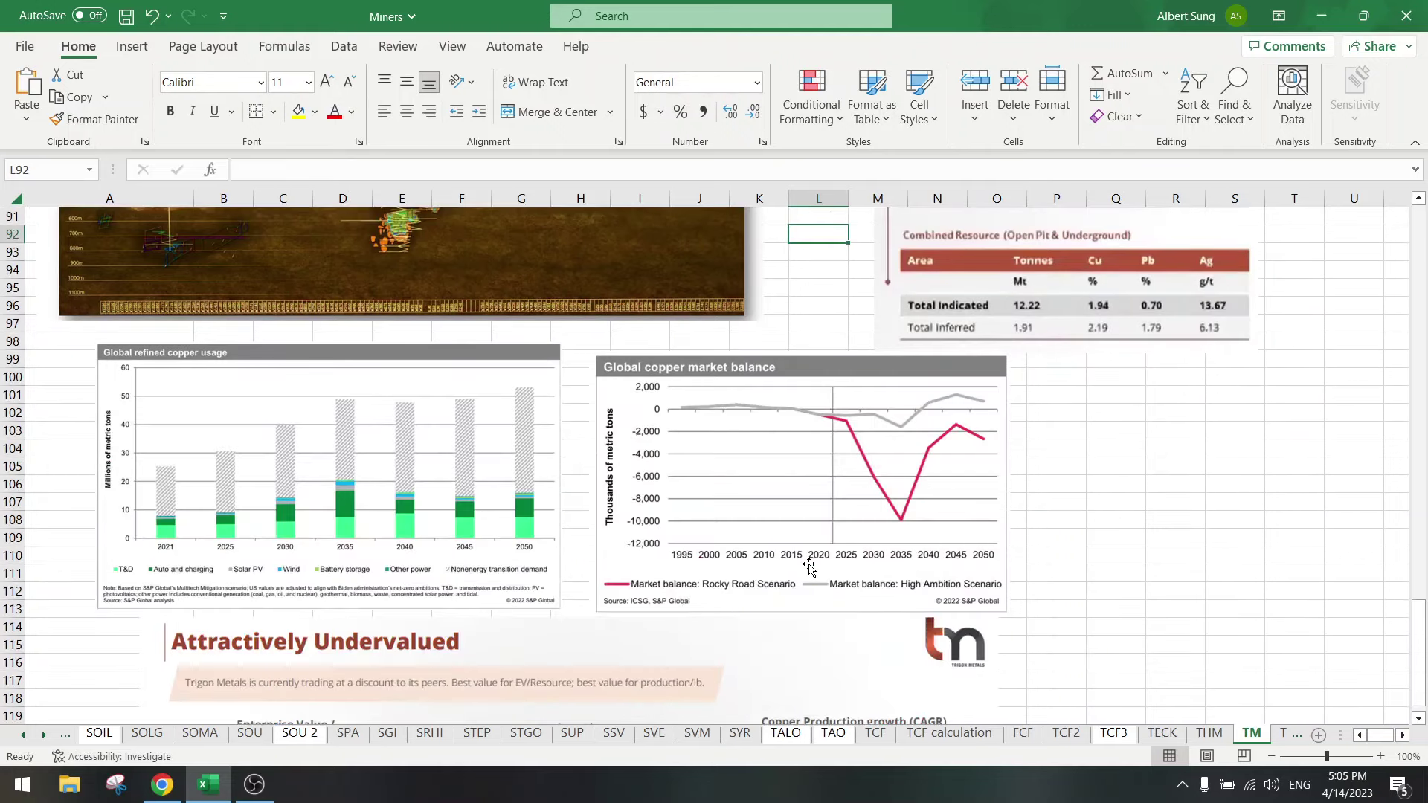
scroll(809, 567, "down", 6)
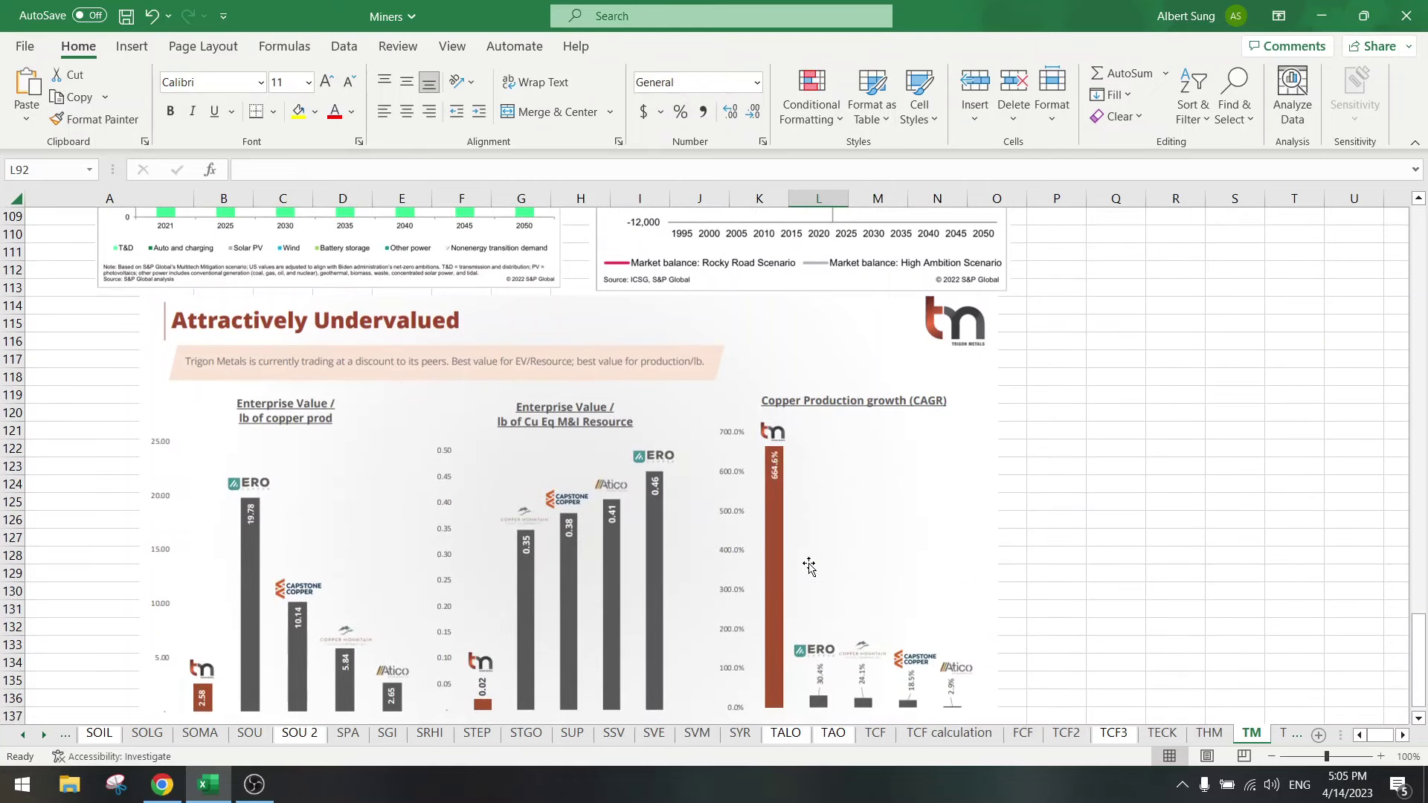
scroll(809, 567, "down", 3)
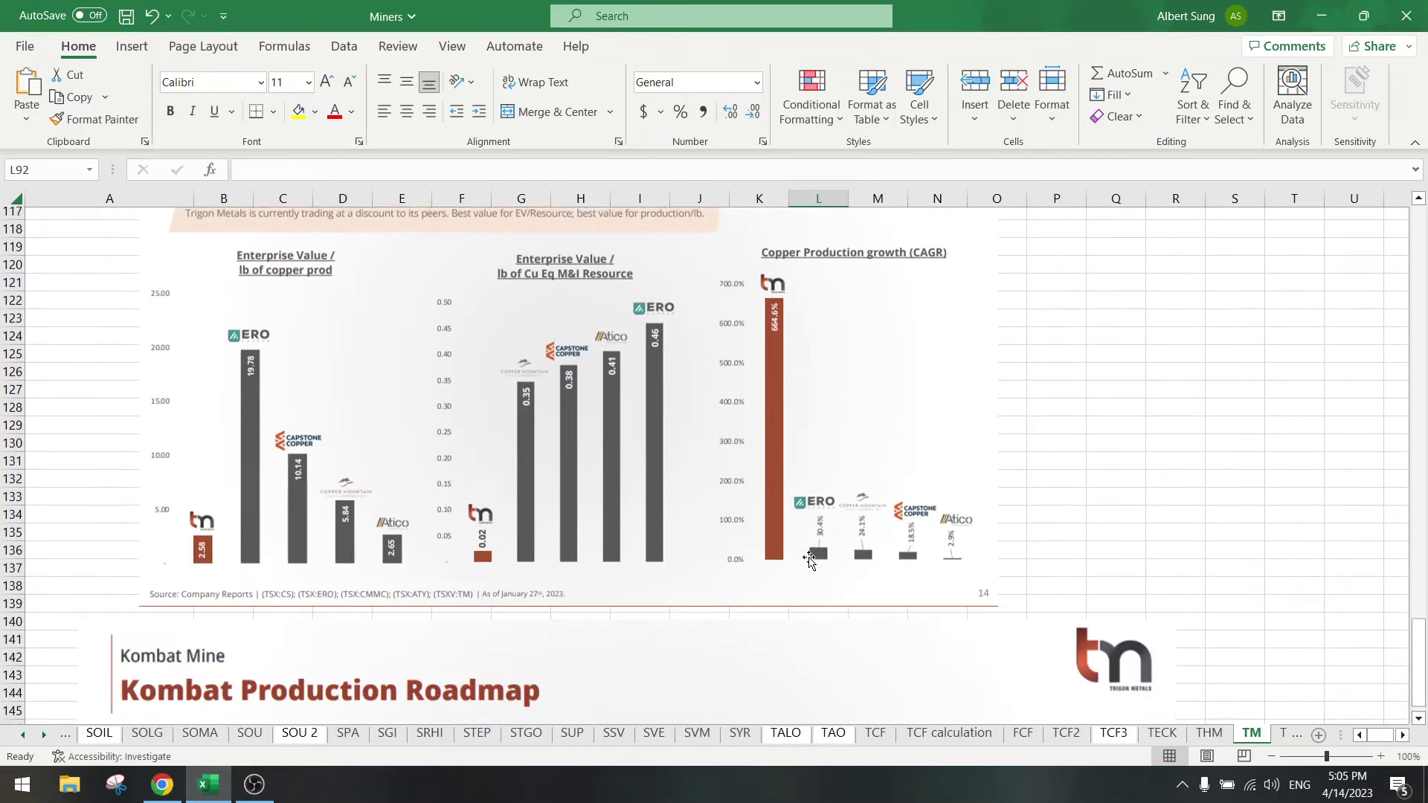
Examine the enterprise value and copper production growth peer charts on the Attractively Undervalued slide.
left_click(1419, 199)
left_click(1418, 199)
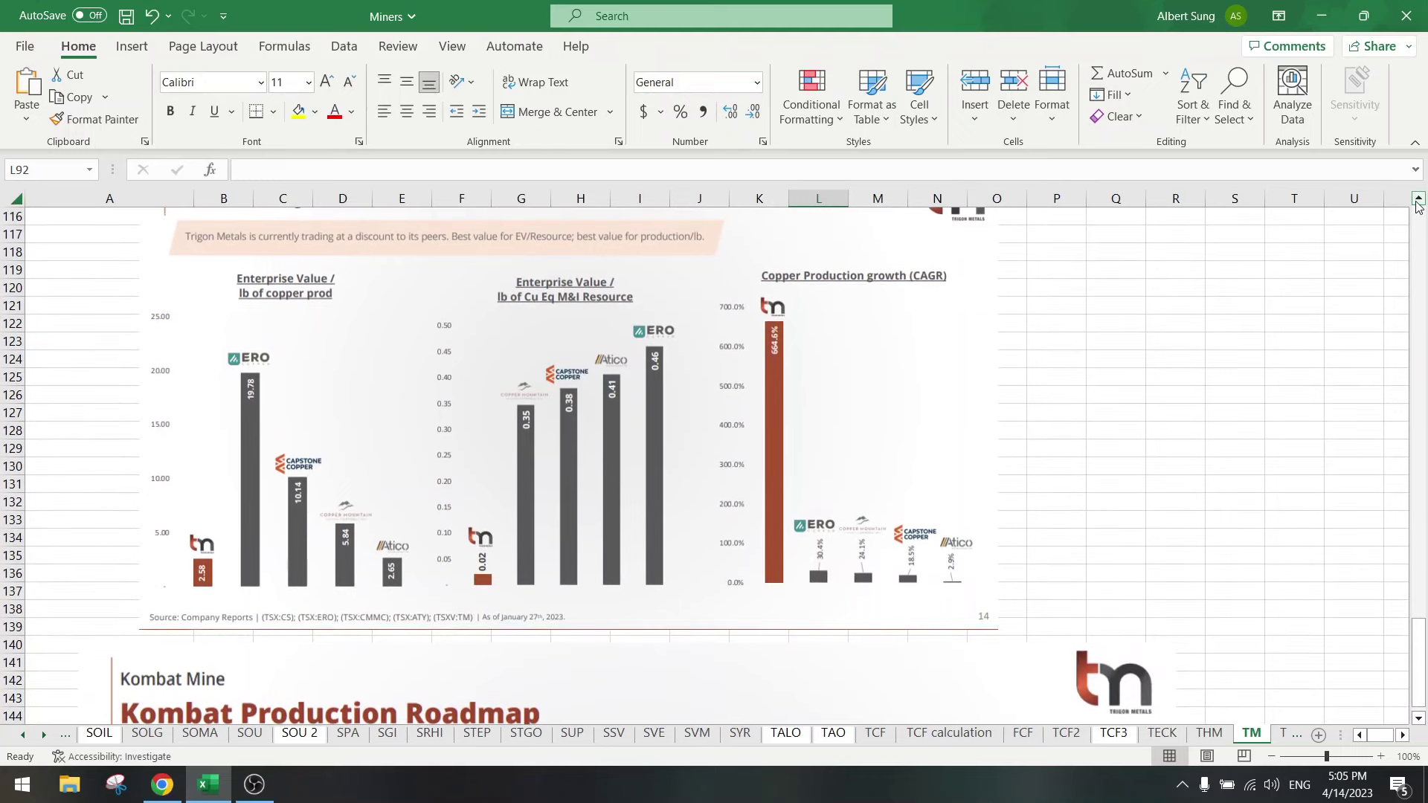
left_click(1419, 199)
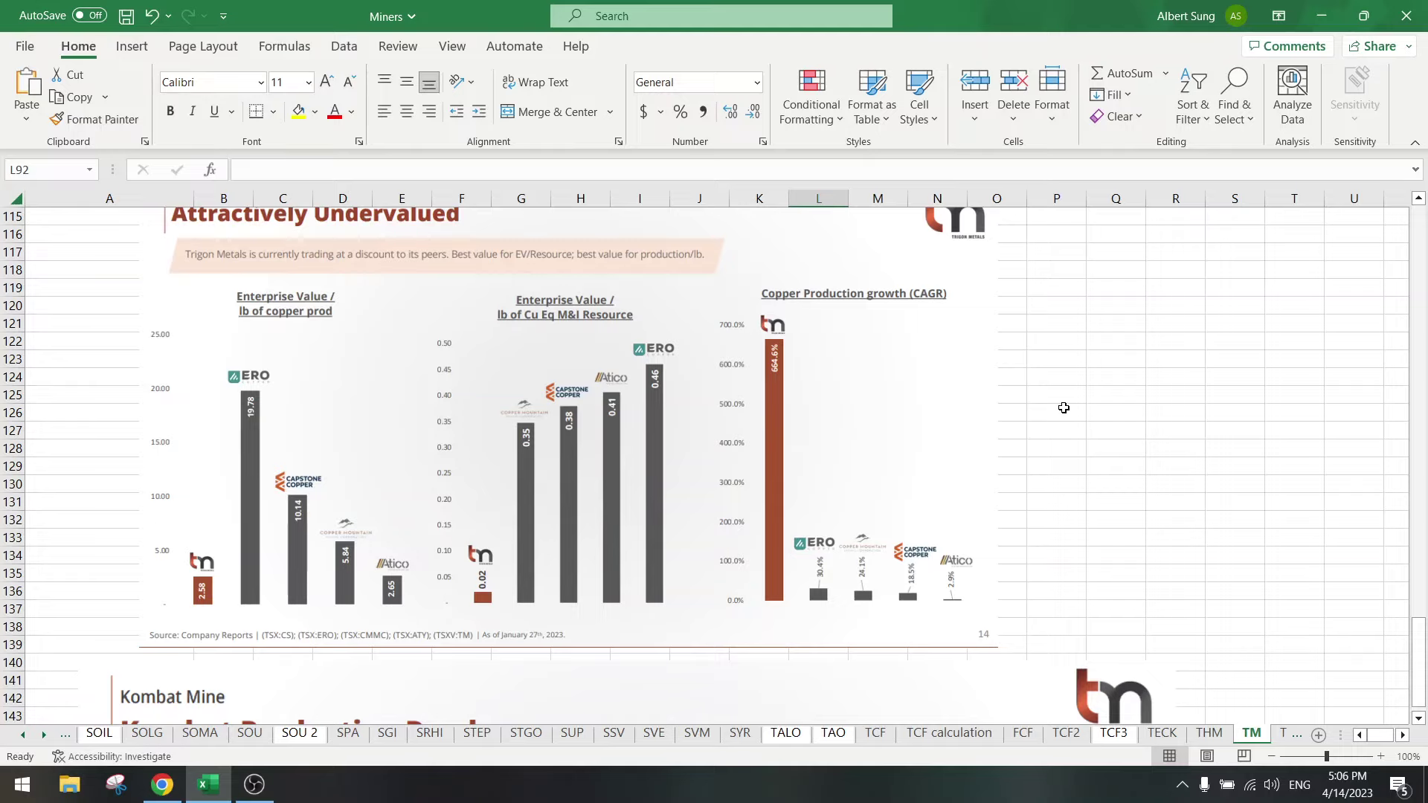
left_click(1063, 408)
scroll(1060, 416, "down", 3)
scroll(1005, 442, "up", 3)
Study the Kombat Production Roadmap timeline for the open pits, AW underground, AFW underground and EPL8529 exploration.
scroll(669, 521, "down", 6)
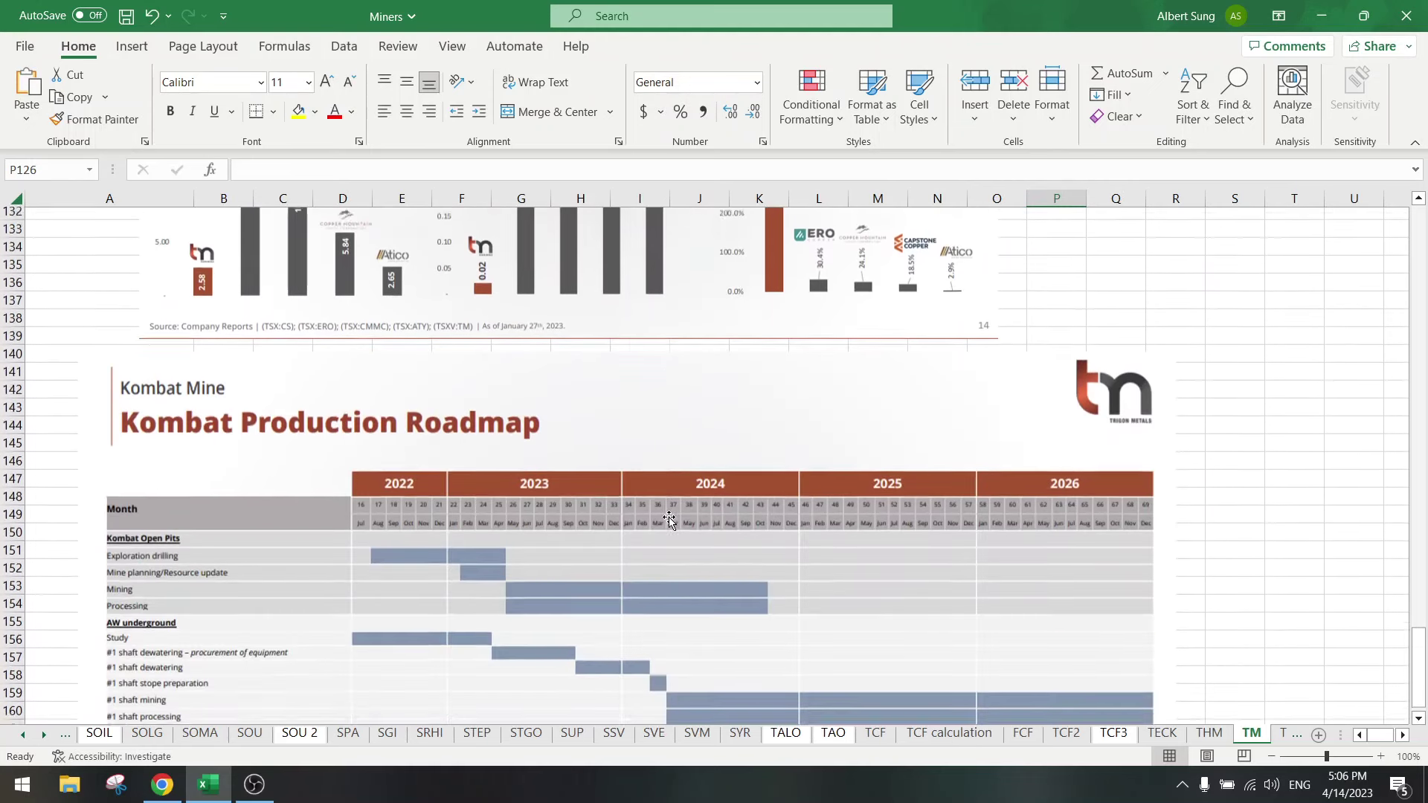
scroll(669, 521, "down", 3)
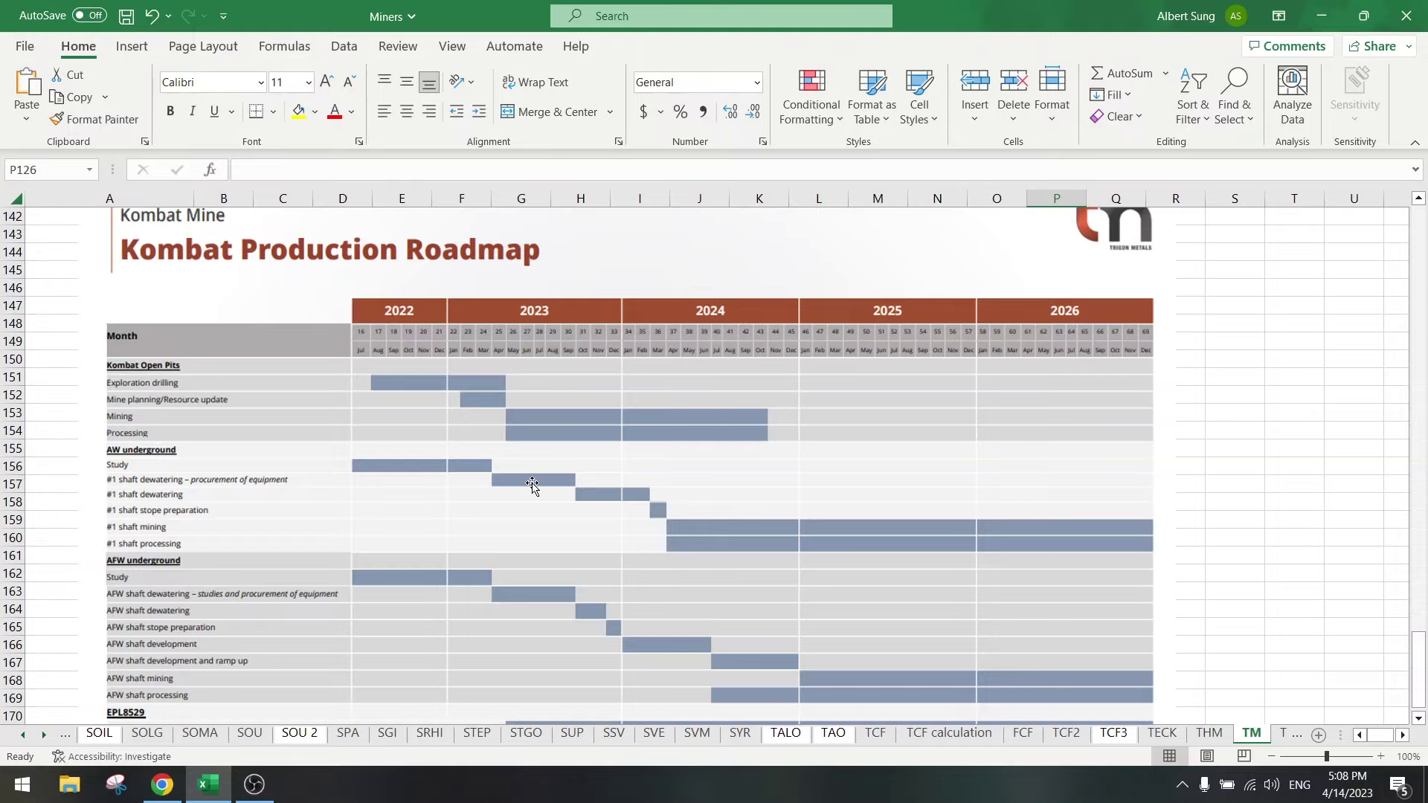
scroll(532, 485, "down", 3)
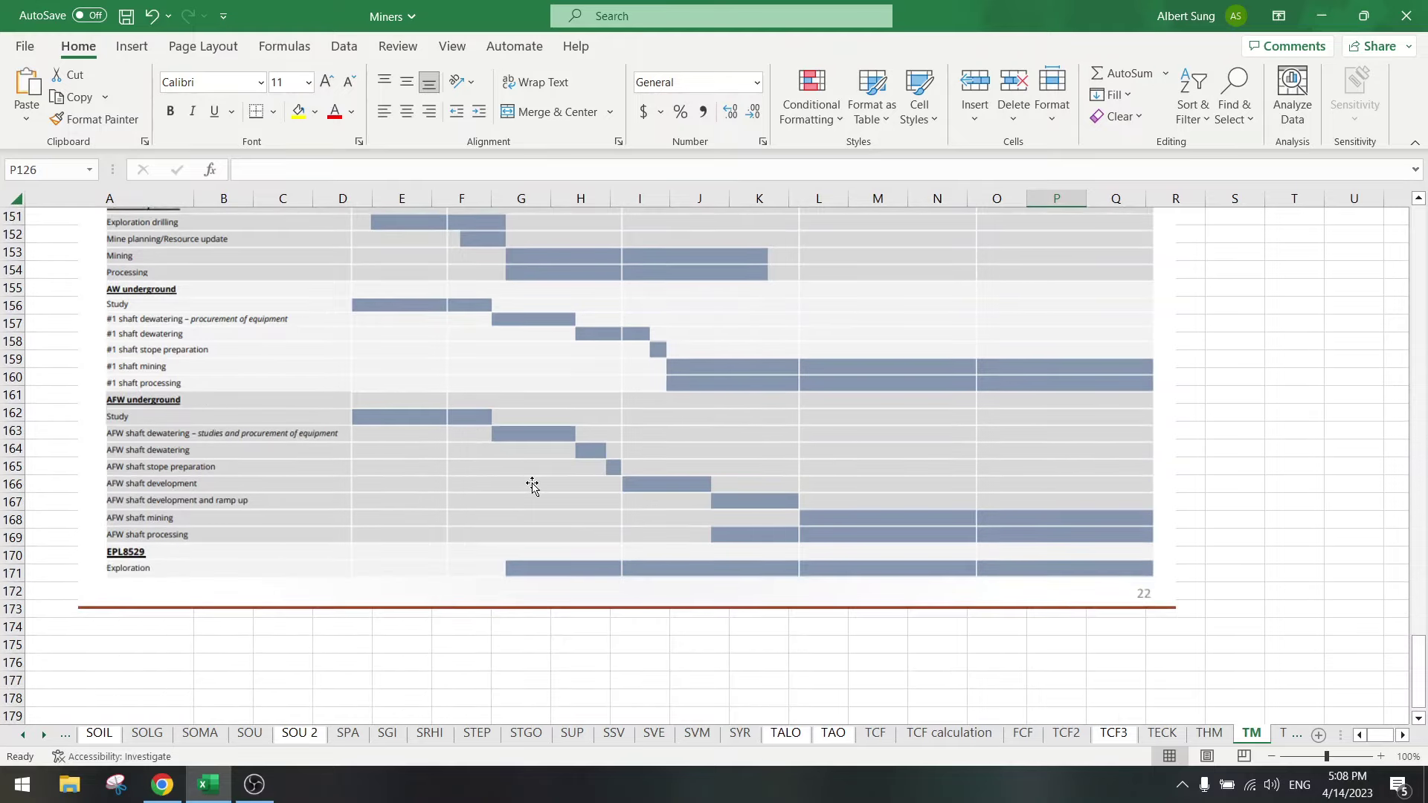
scroll(532, 485, "up", 3)
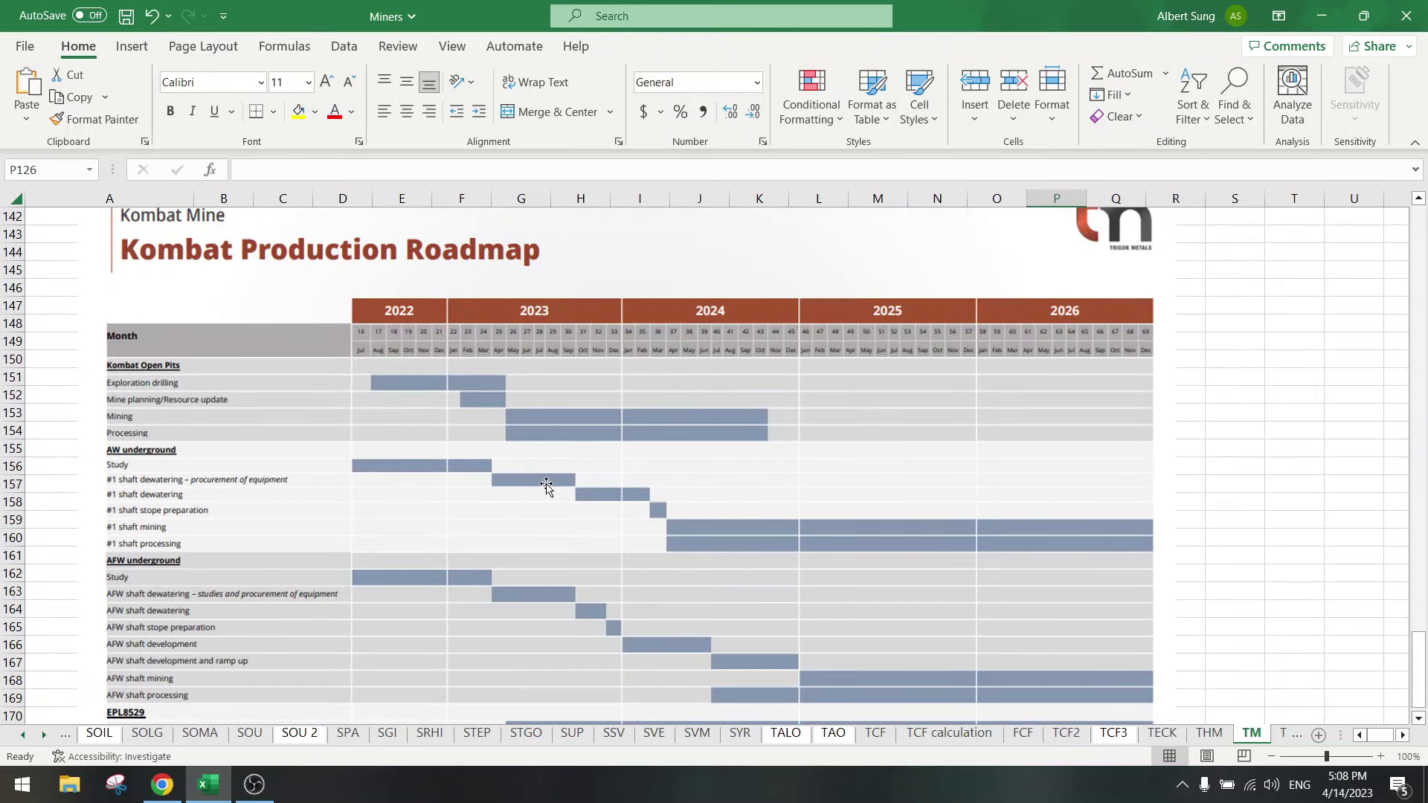
scroll(545, 484, "down", 6)
scroll(545, 484, "up", 3)
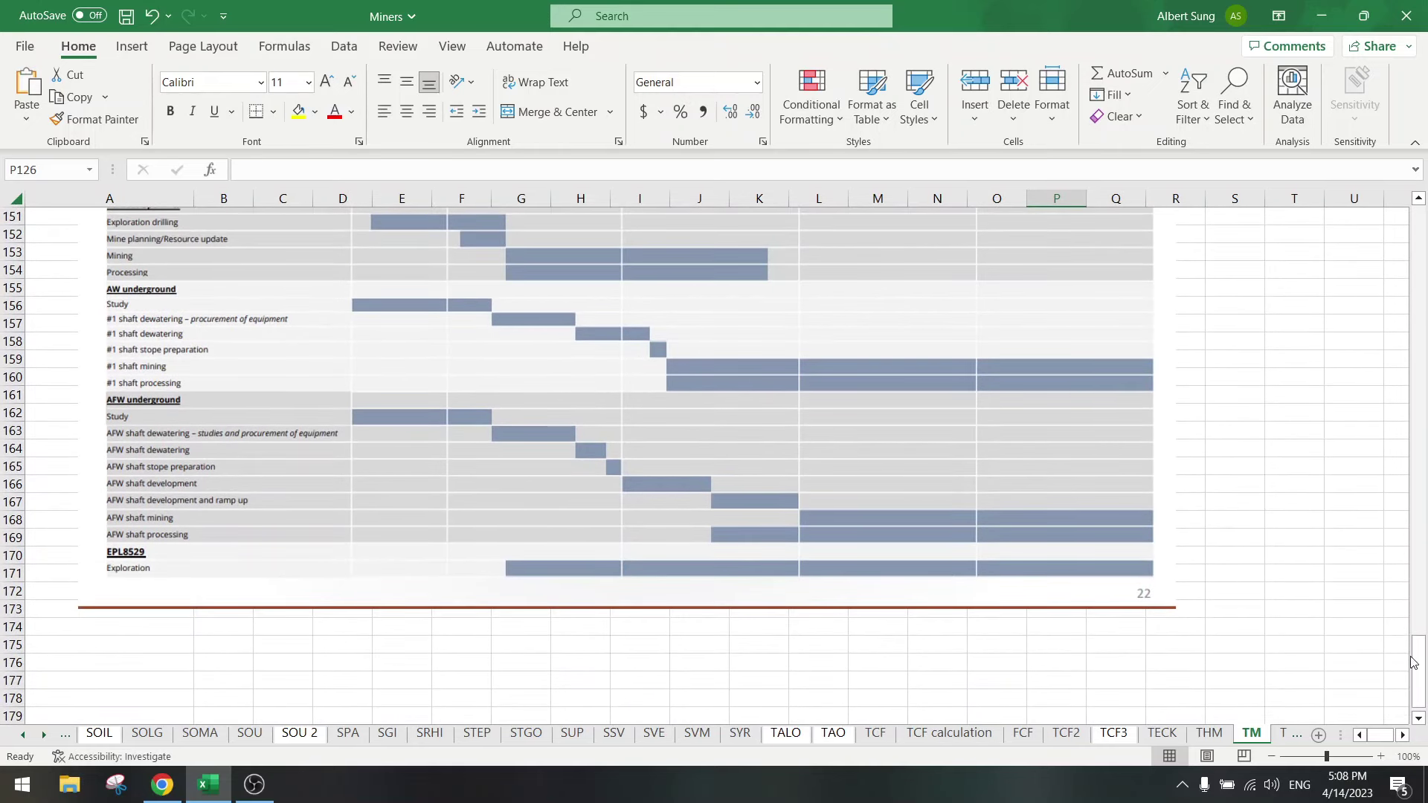
Test a 14-Apr copper price of 5 in J7 and inspect the 2023, 2024 and 2025 valuation points on the chart.
left_click_drag(1413, 662, 1413, 246)
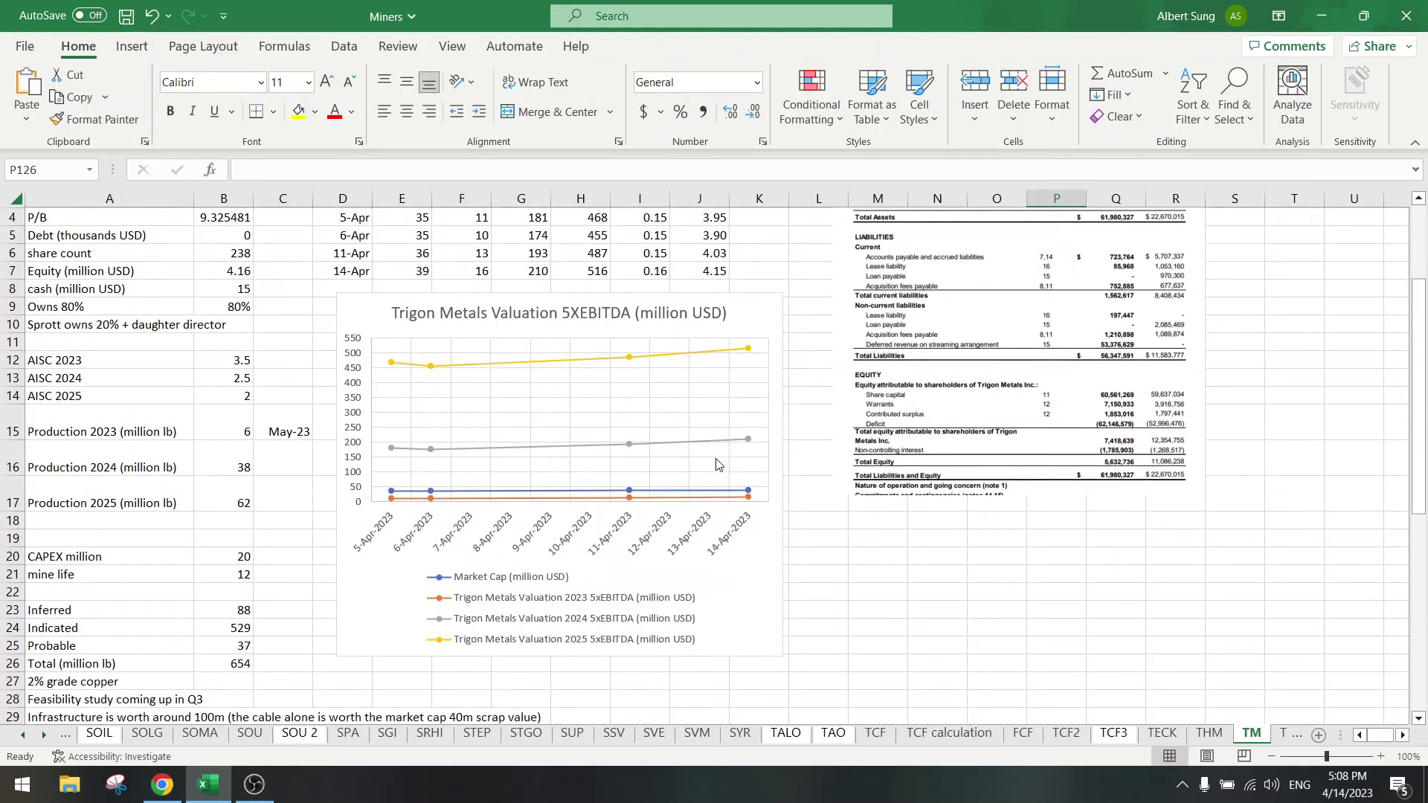
mouse_move(748, 496)
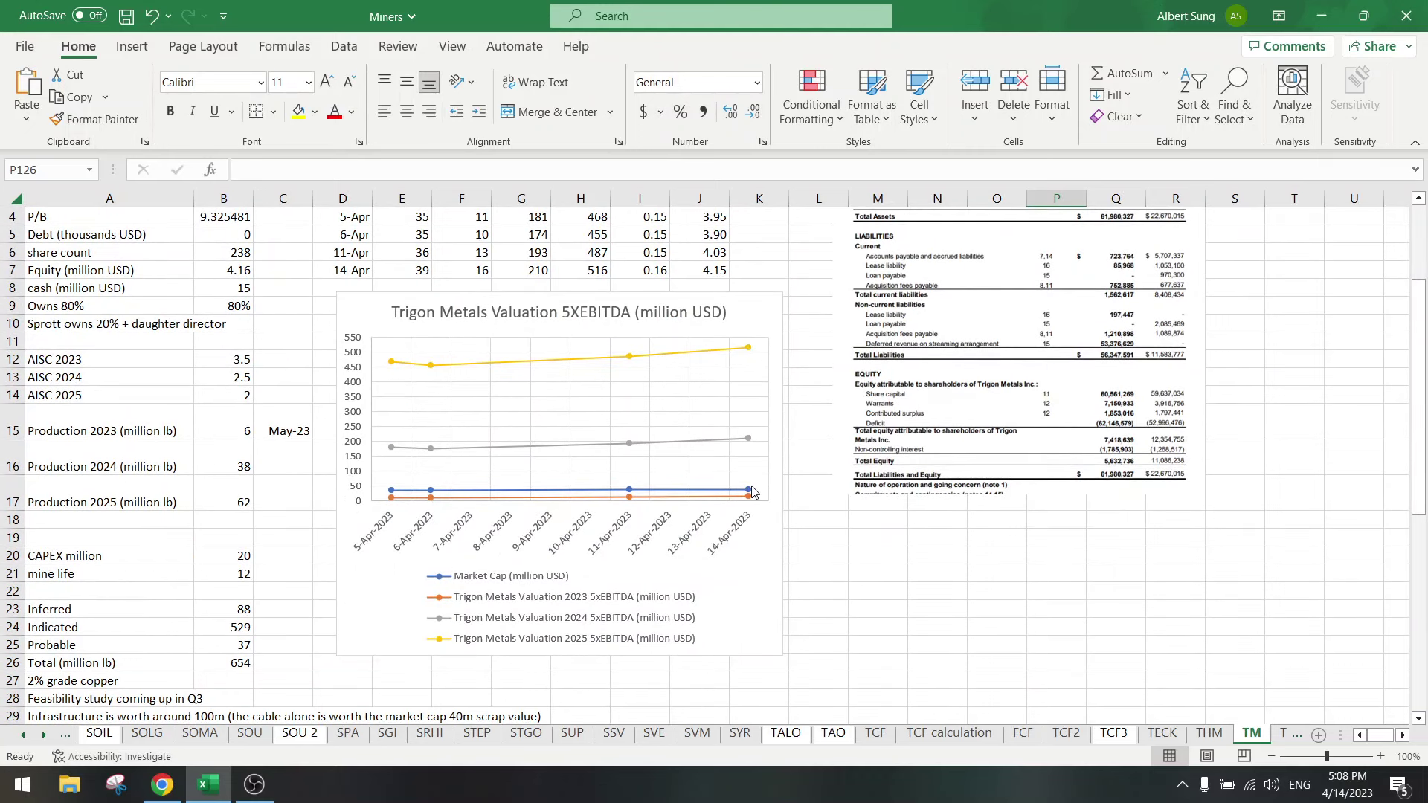
scroll(749, 487, "up", 3)
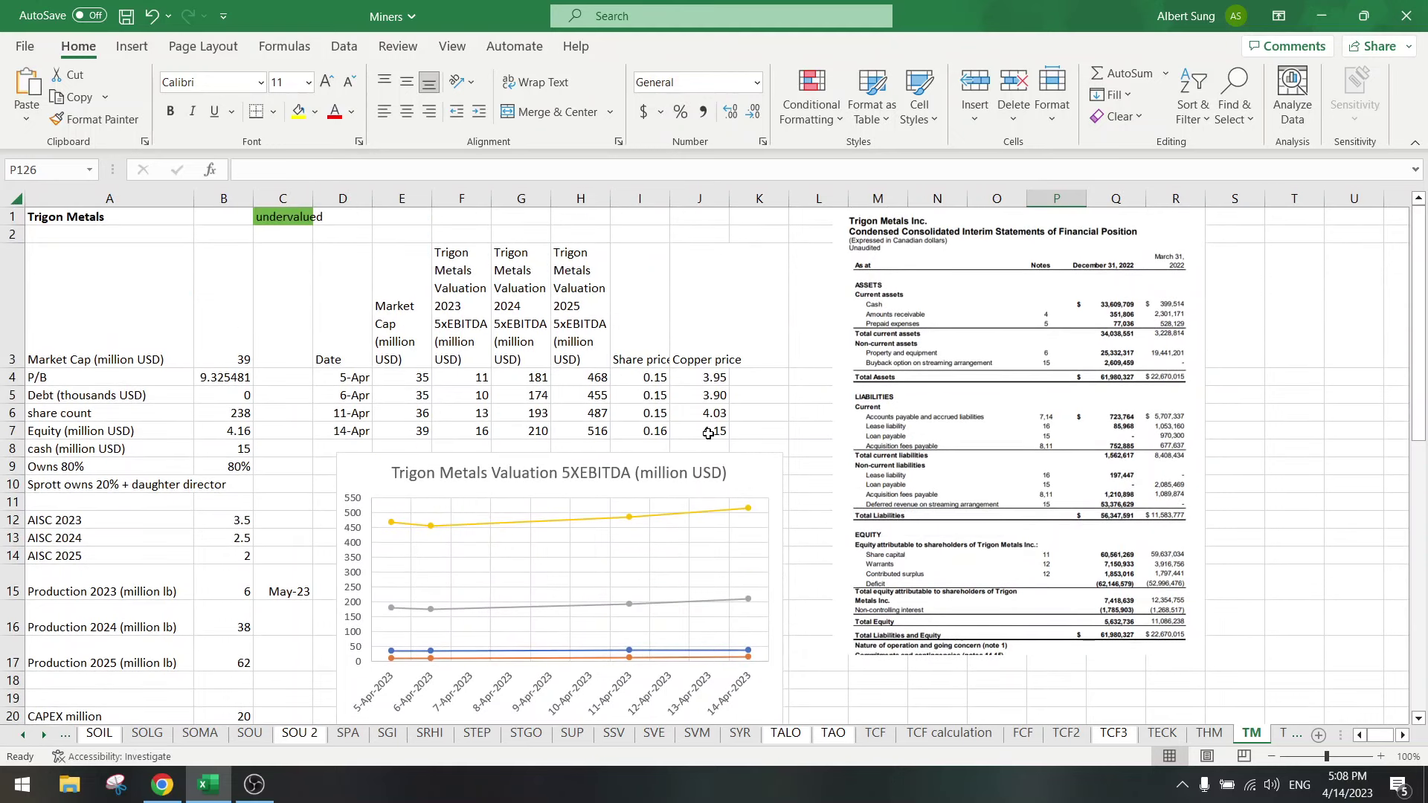
left_click(707, 433)
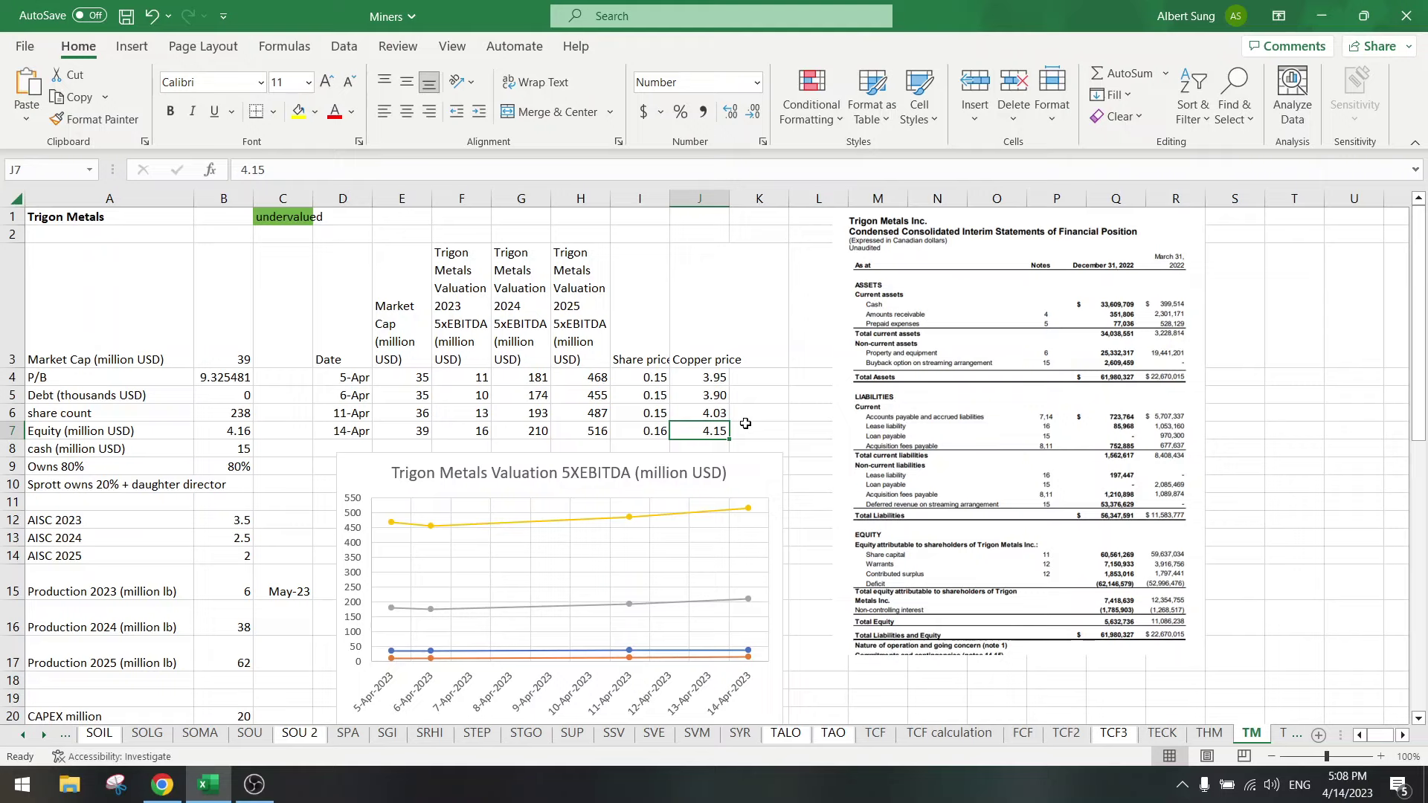
type("5")
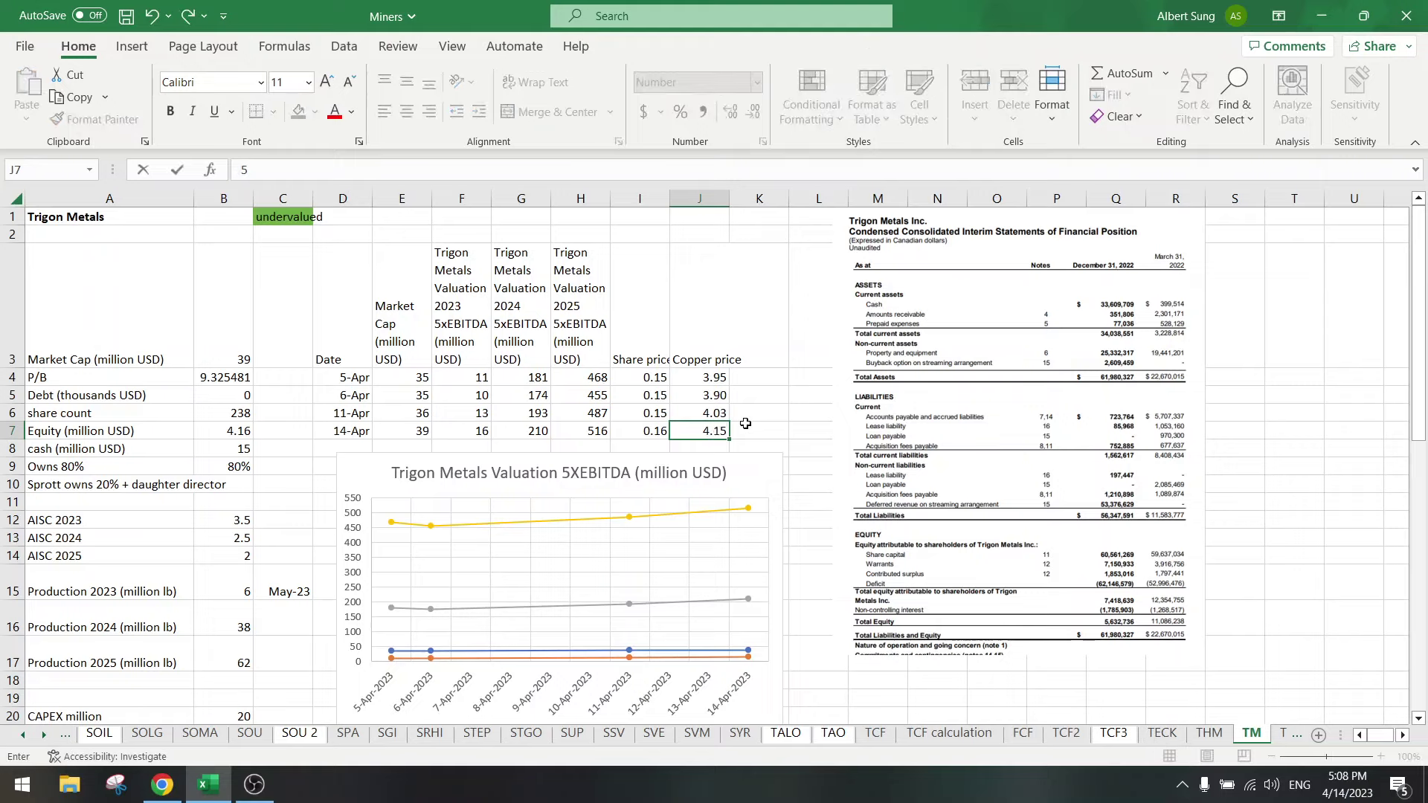
key("Return")
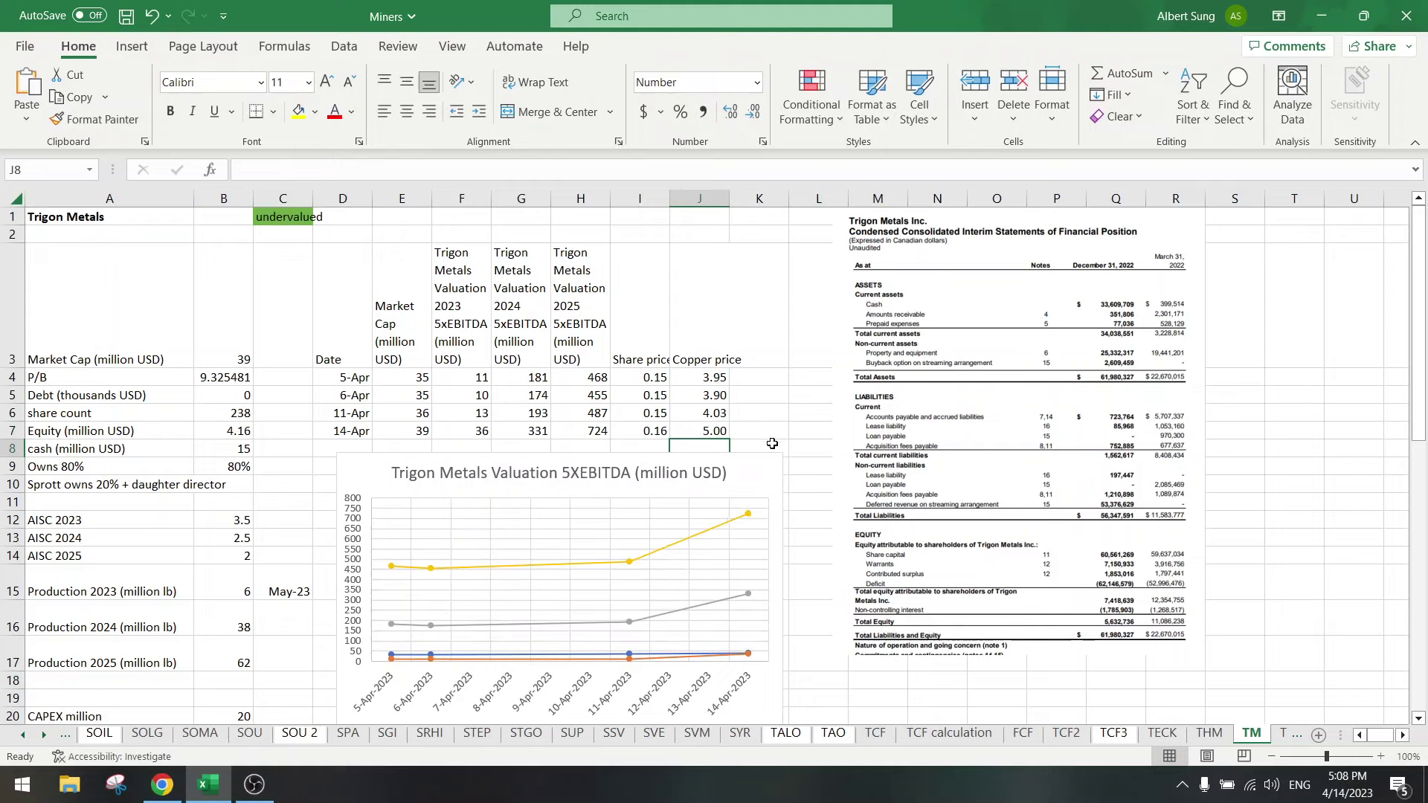
mouse_move(749, 659)
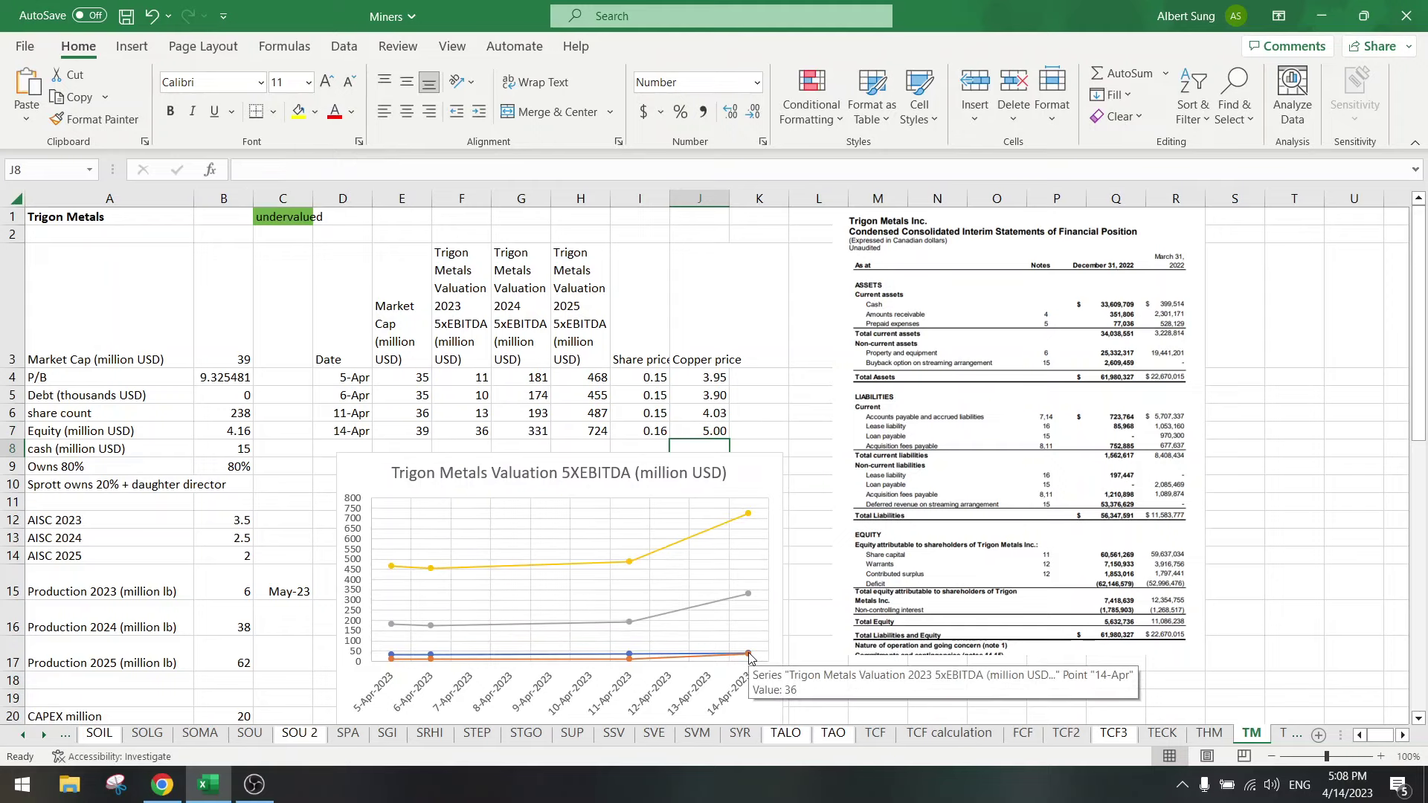
mouse_move(749, 595)
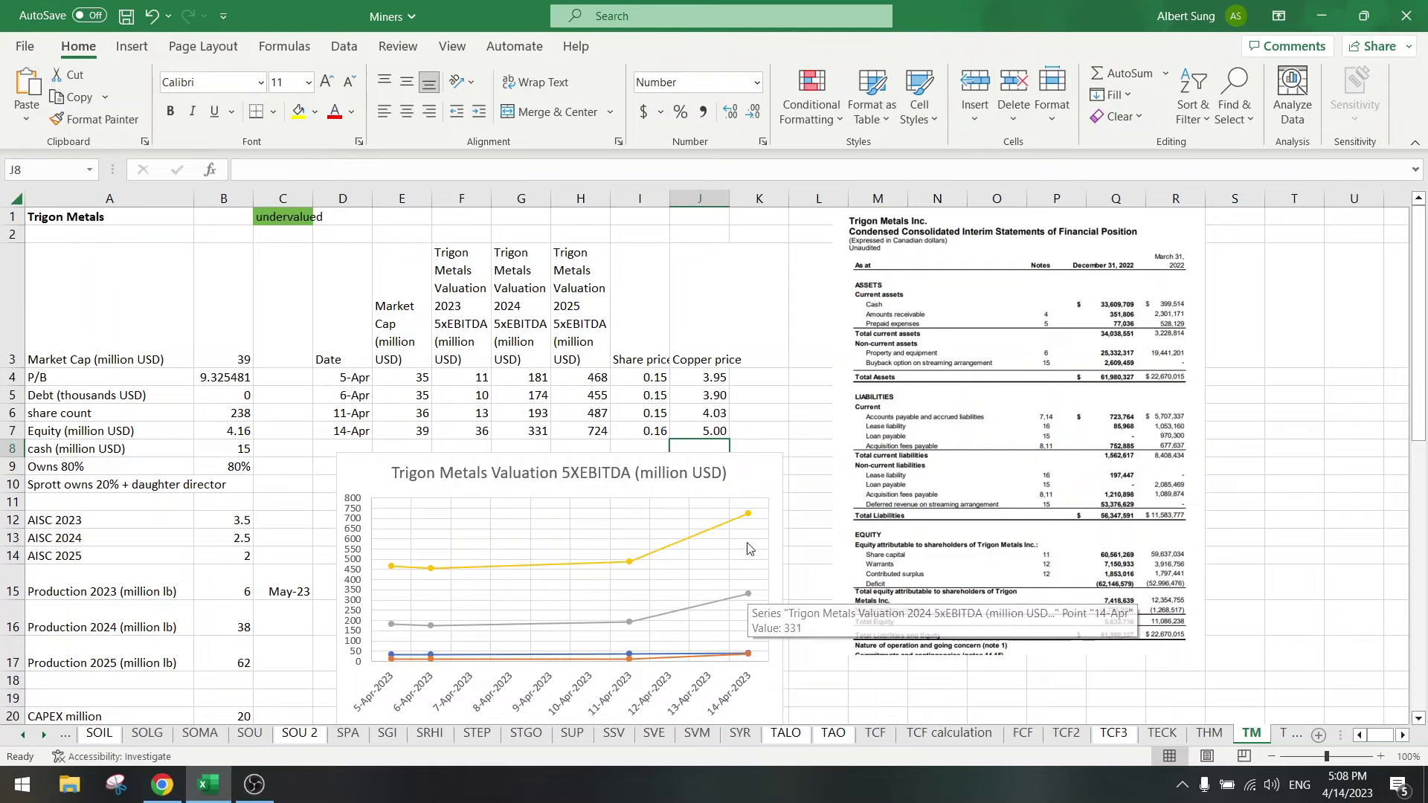
mouse_move(747, 515)
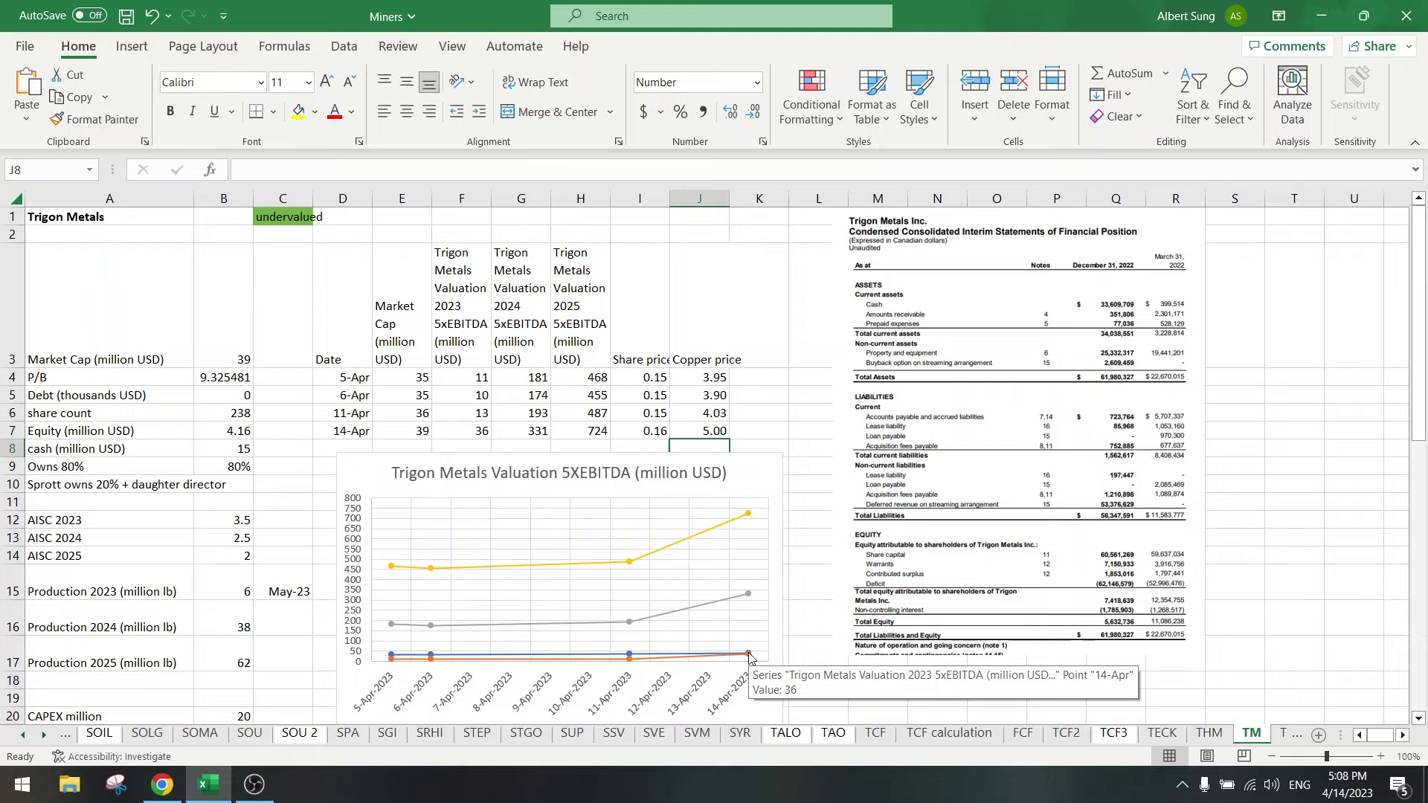
Test a 14-Apr copper price of 5.5 in J7 and compare the charted valuations with the market cap in E7.
left_click(702, 429)
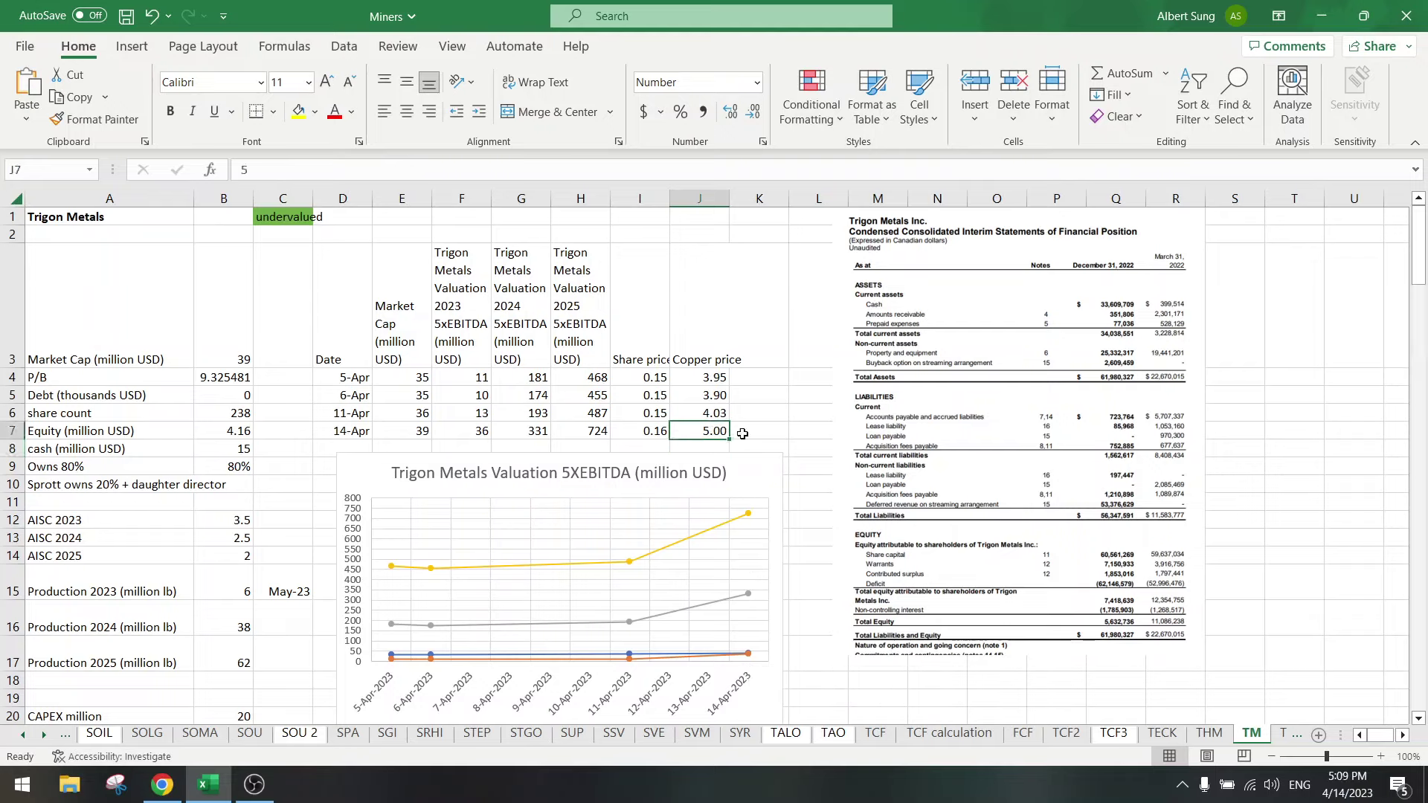
type("5.5")
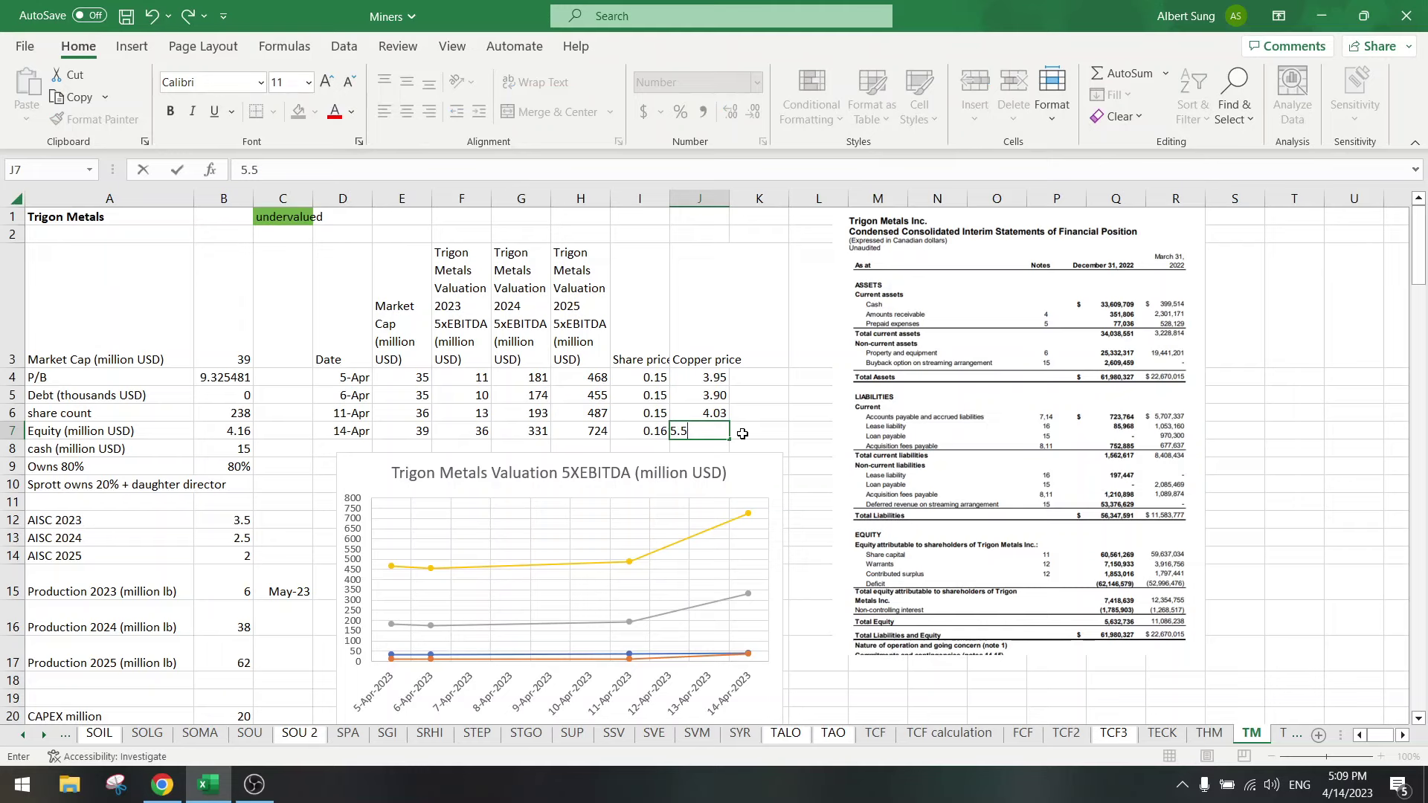
key("Return")
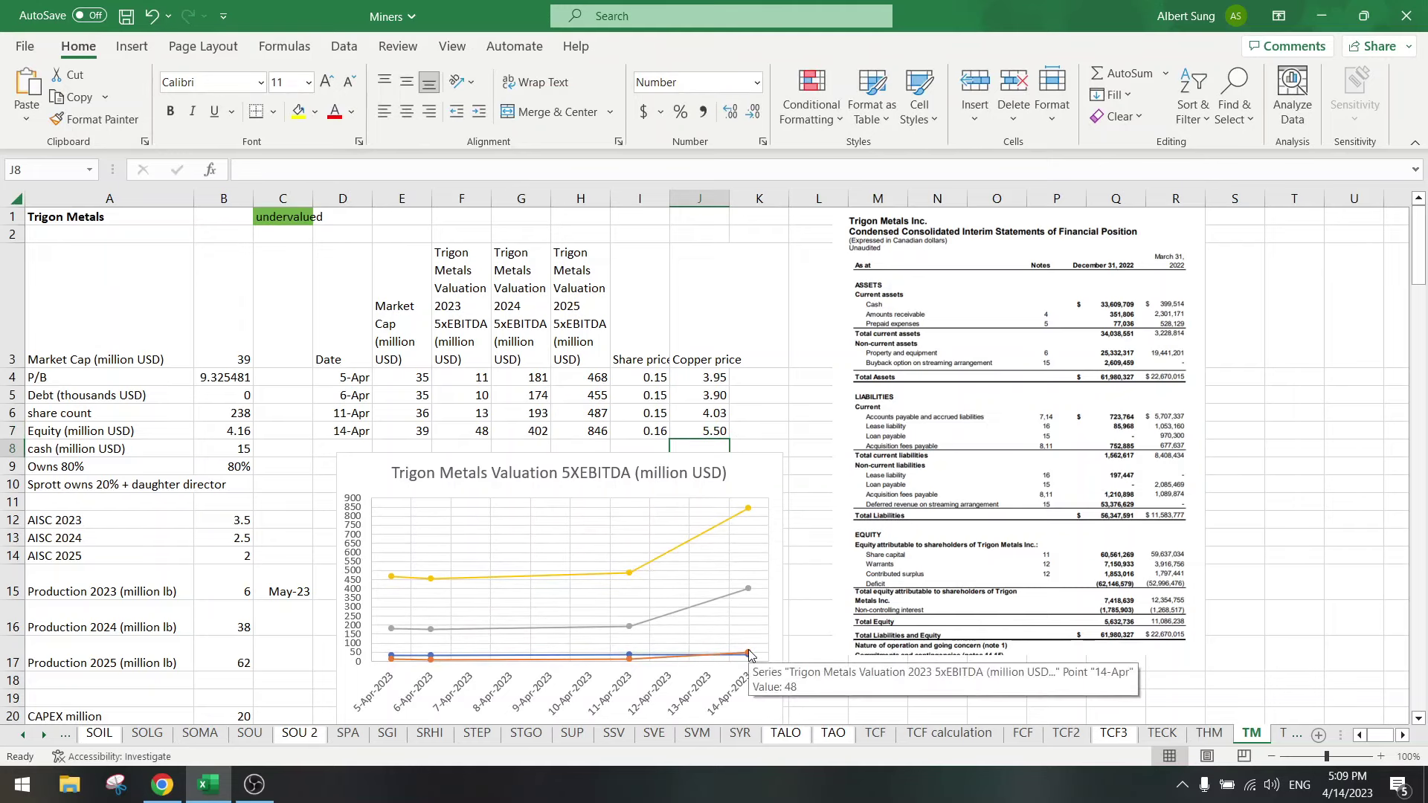
left_click(409, 428)
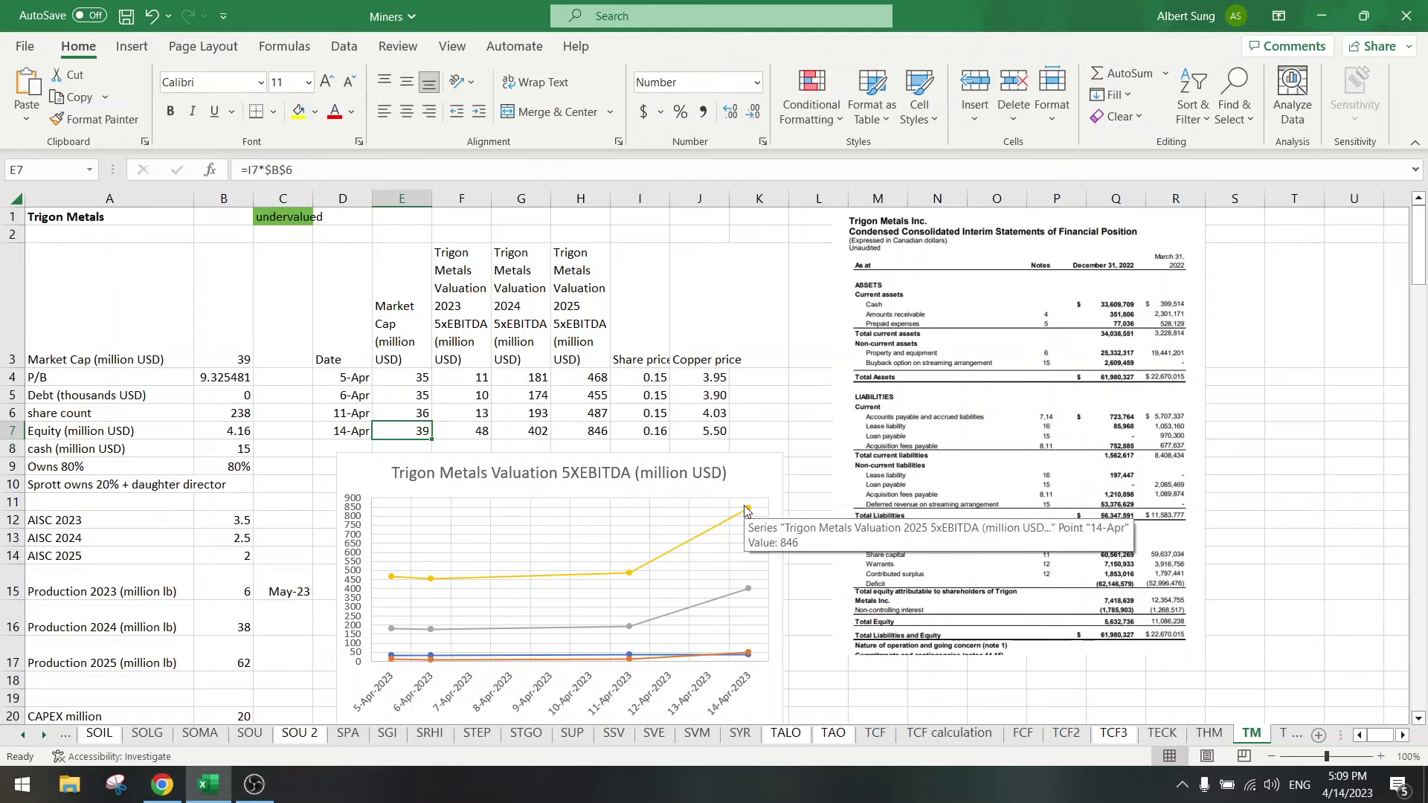
Undo both trial changes to the 14-Apr copper price.
left_click(257, 505)
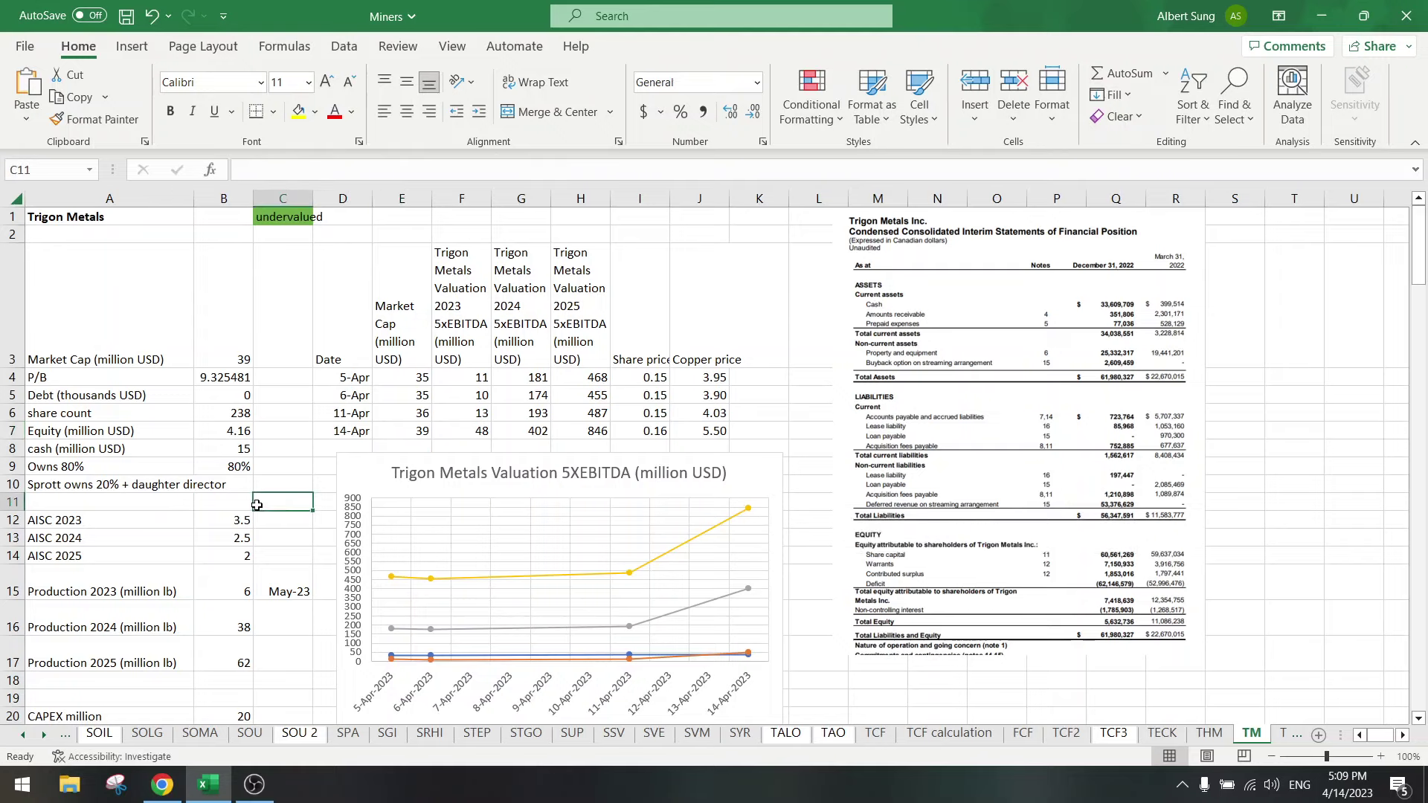
key("ctrl+z")
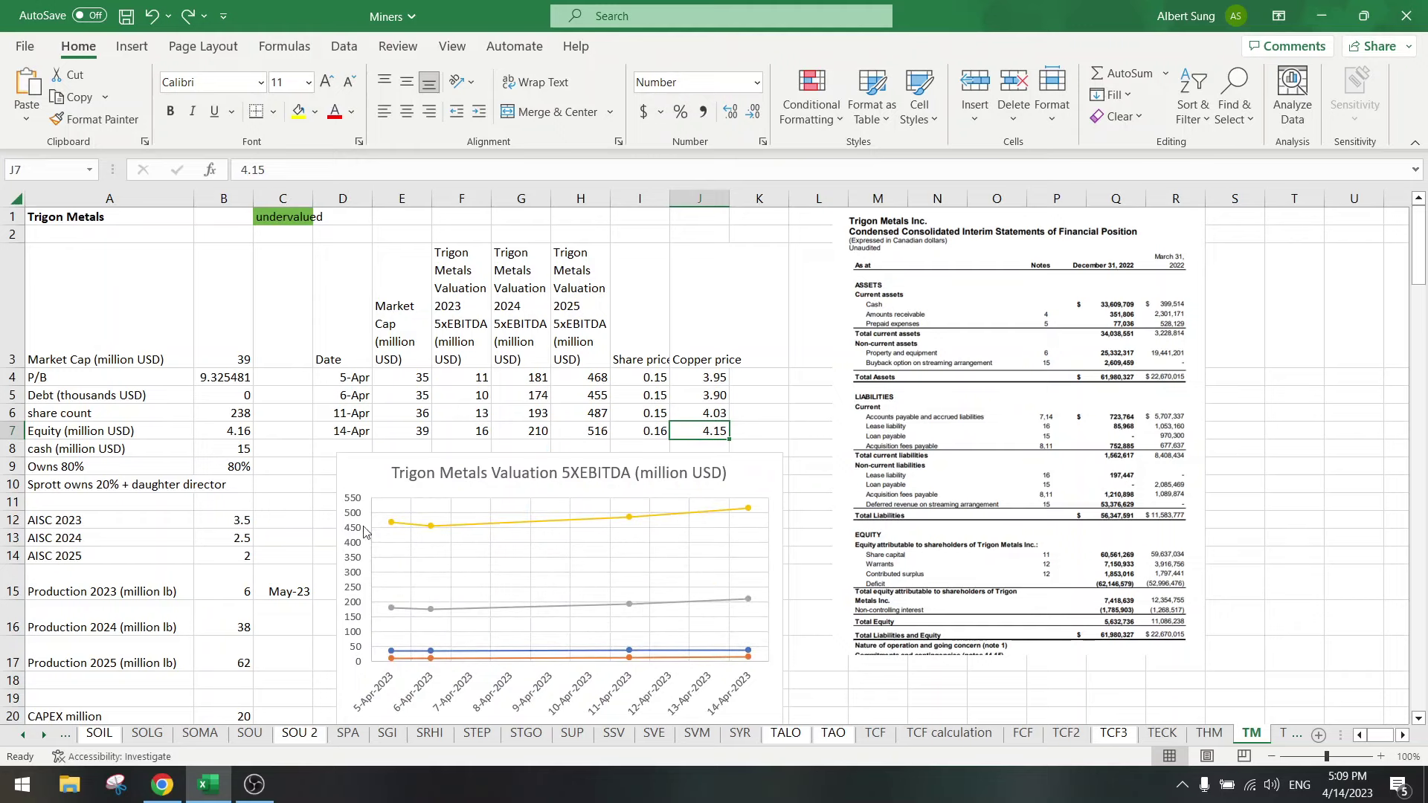
left_click(268, 501)
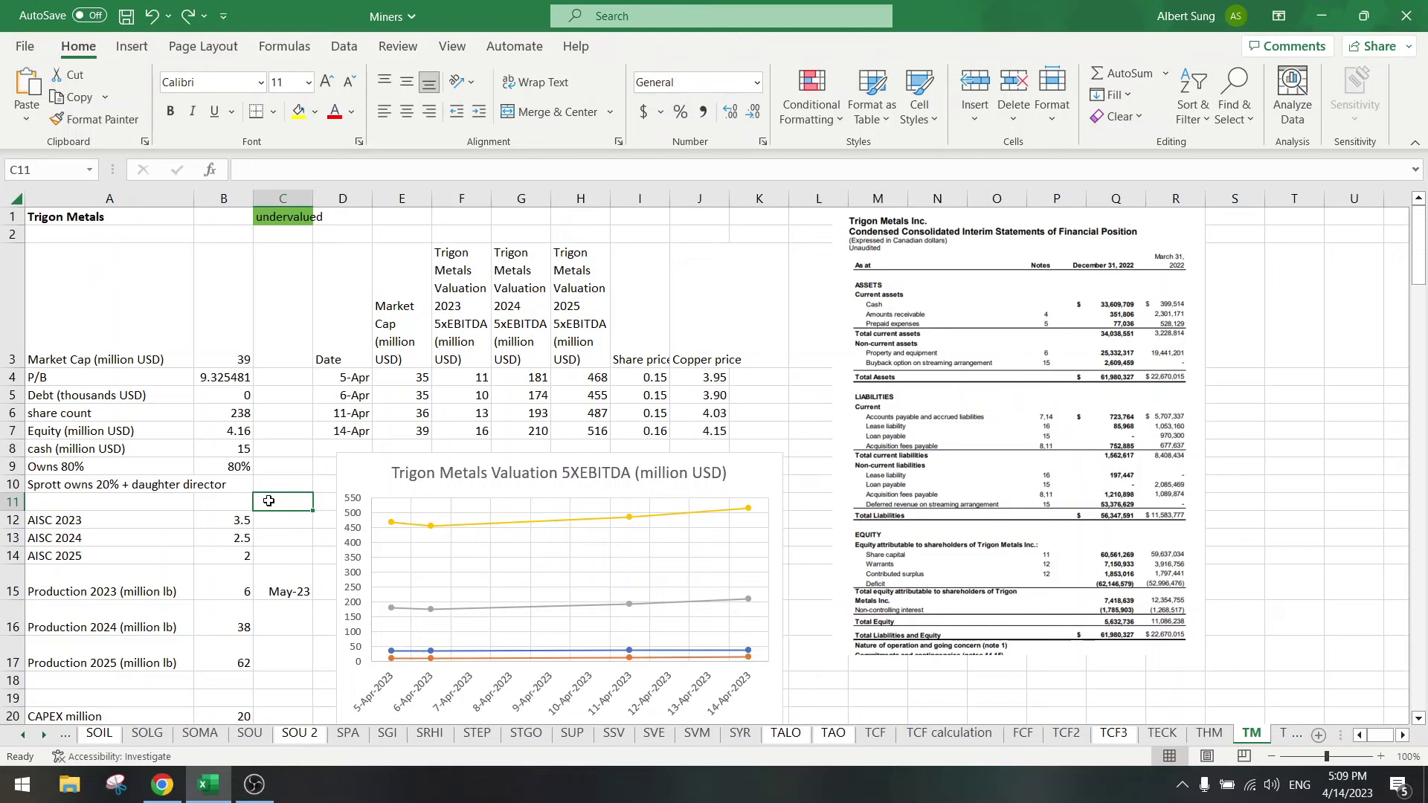
Skim the company notes, mining footprint, resource tables, peer charts and production roadmap down the sheet, returning to the valuation table.
scroll(269, 501, "down", 4)
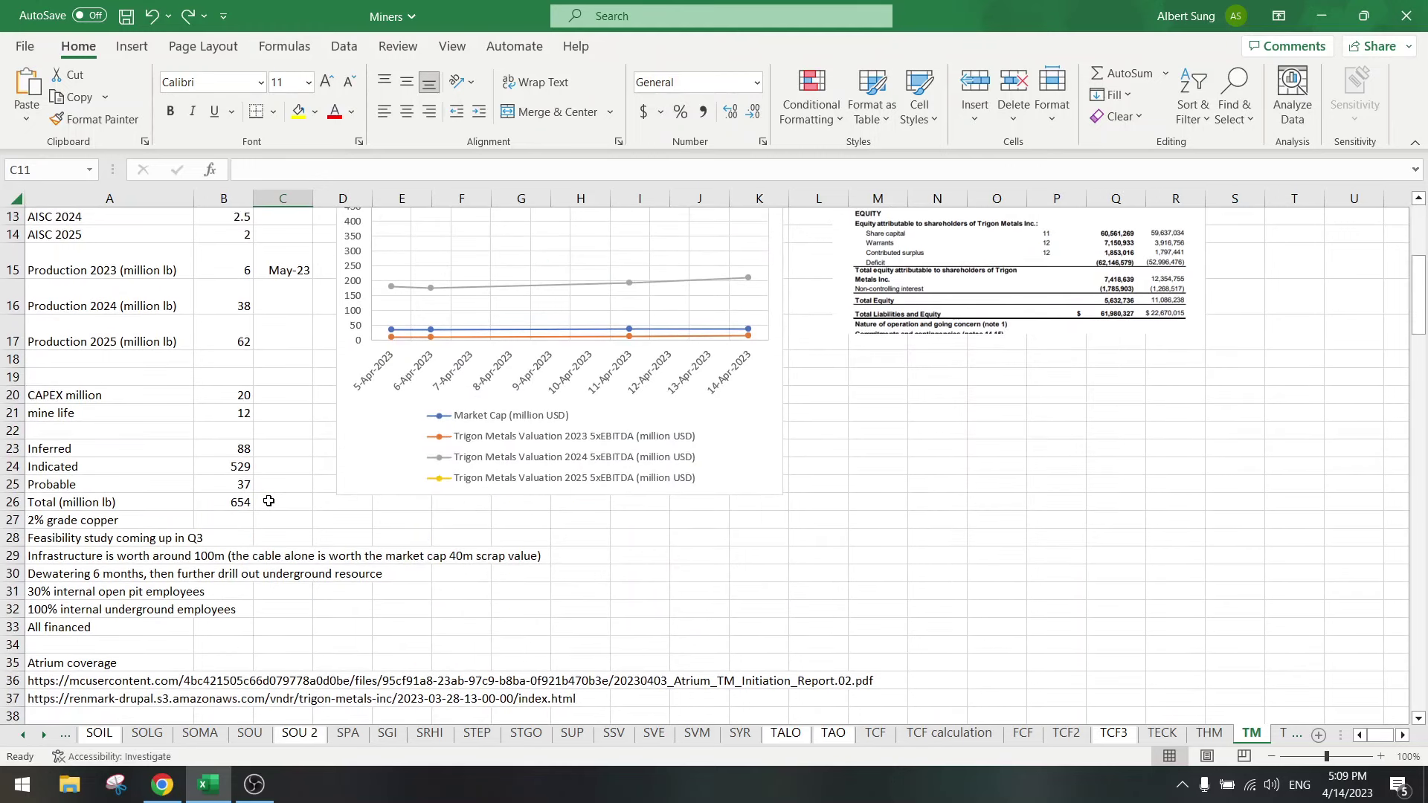
scroll(268, 500, "down", 20)
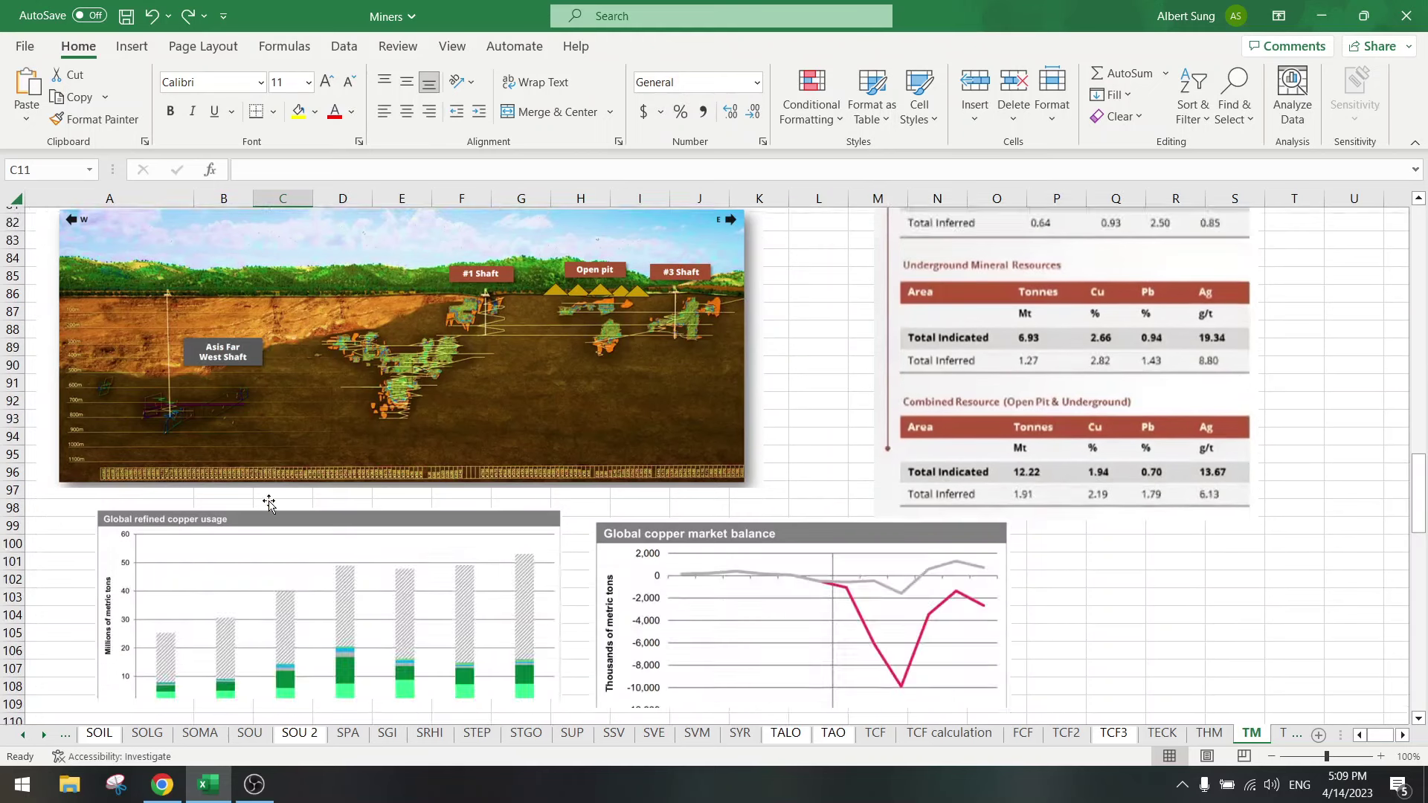
scroll(269, 504, "down", 12)
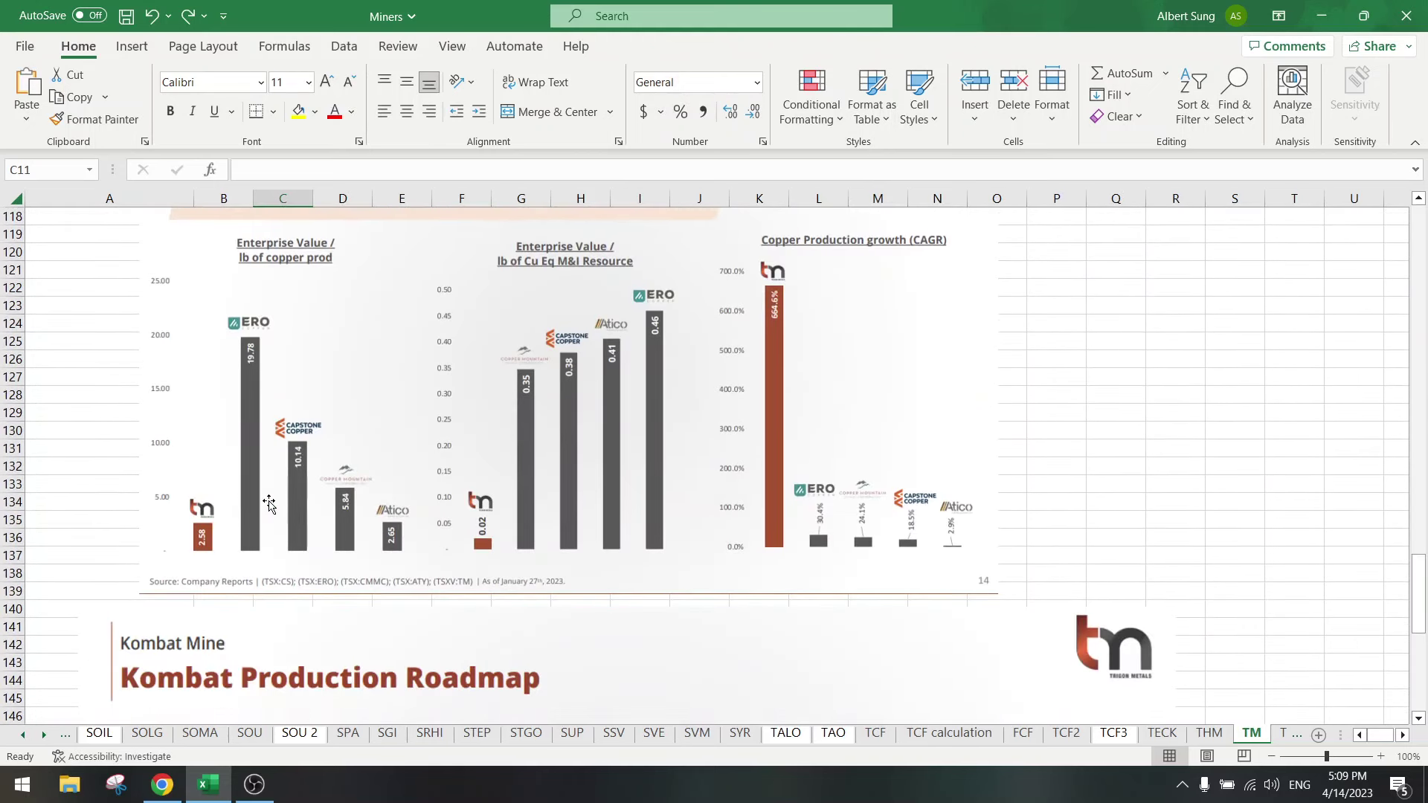
scroll(269, 504, "down", 9)
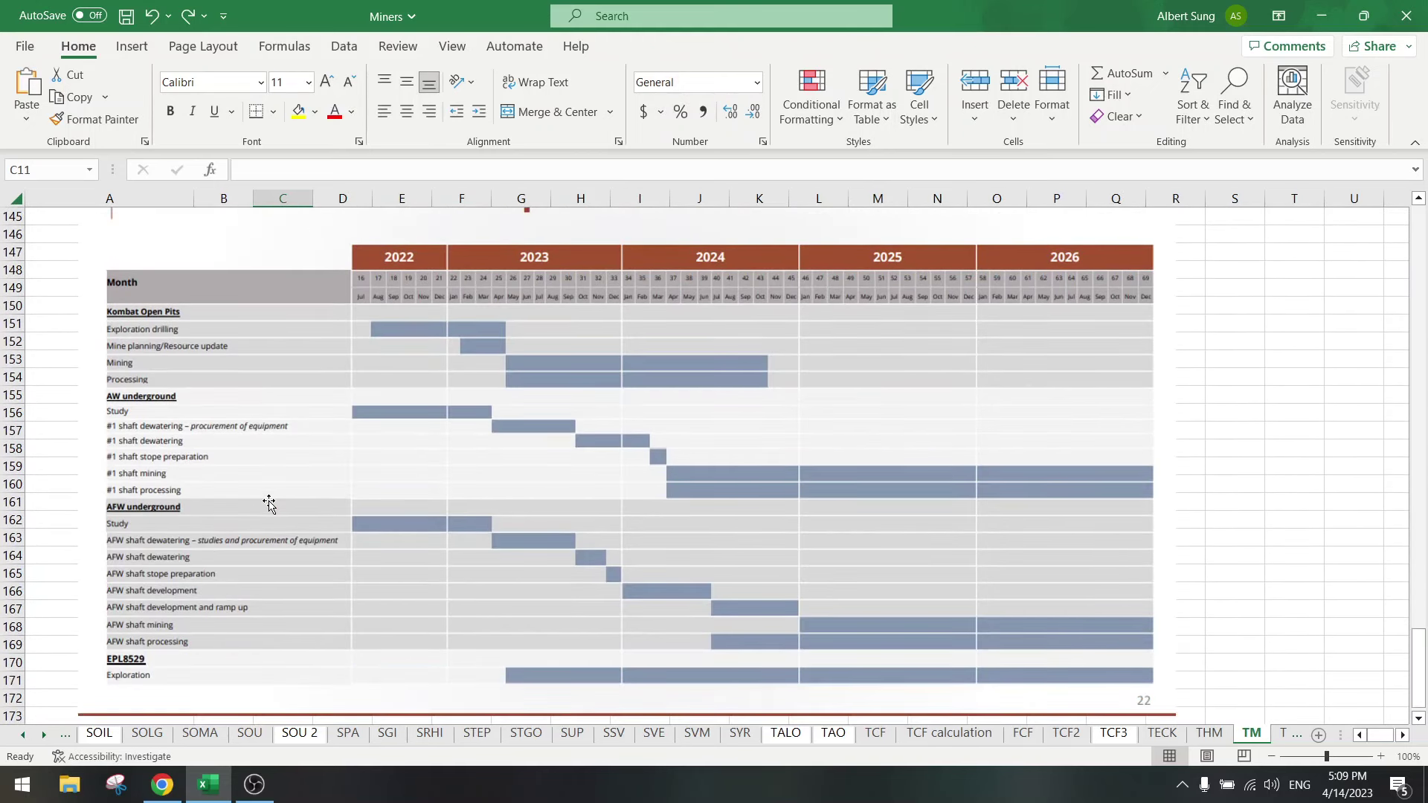
scroll(269, 503, "down", 3)
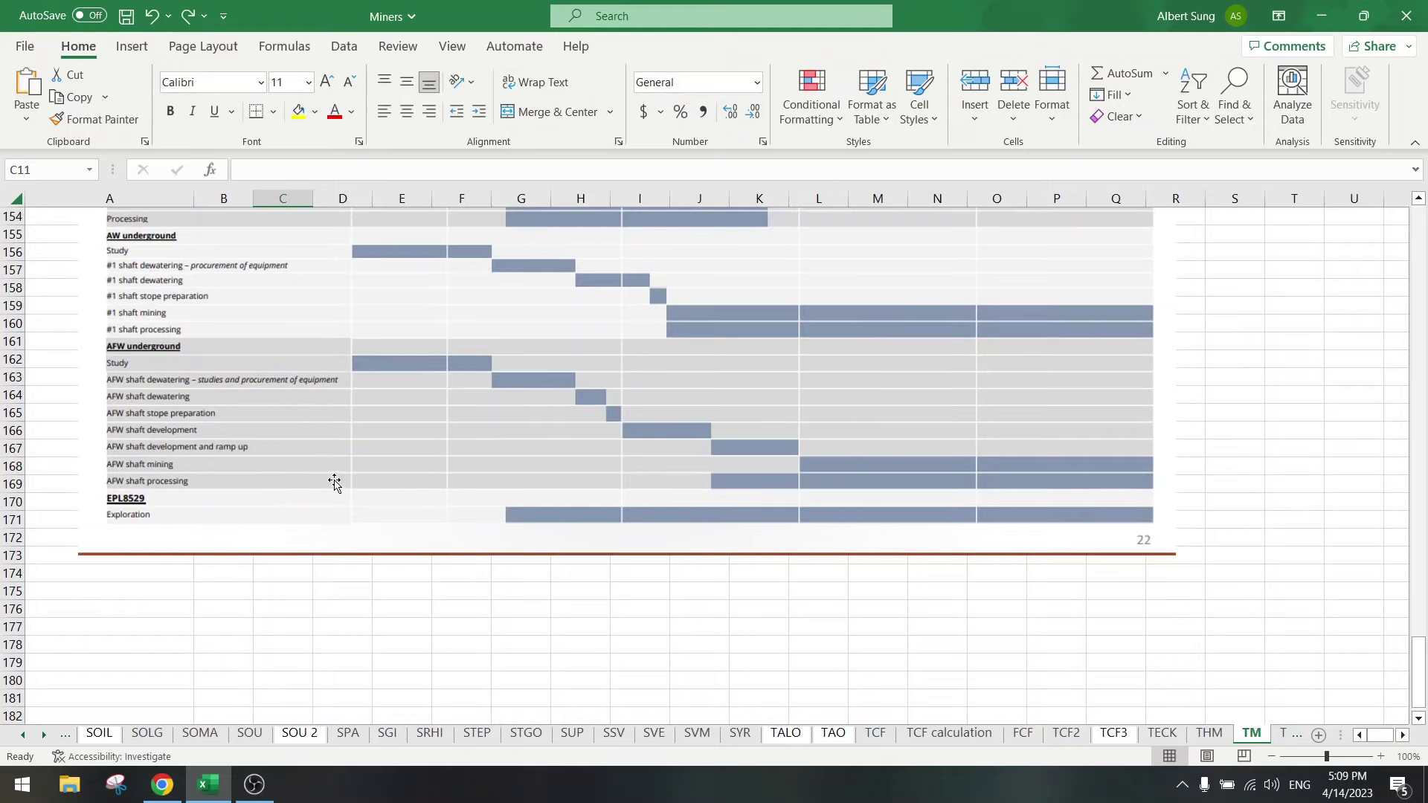
left_click(384, 594)
scroll(385, 595, "up", 20)
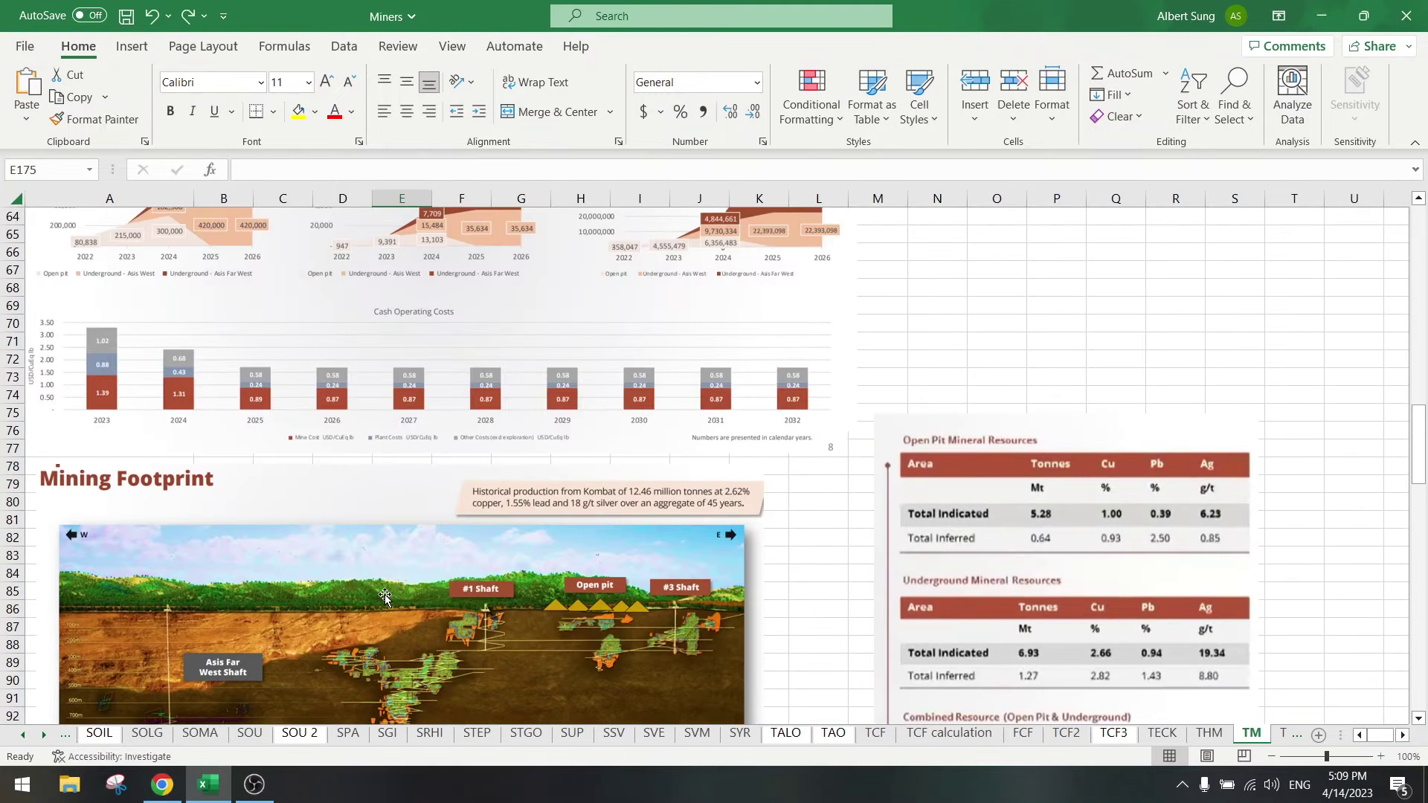
scroll(384, 595, "up", 12)
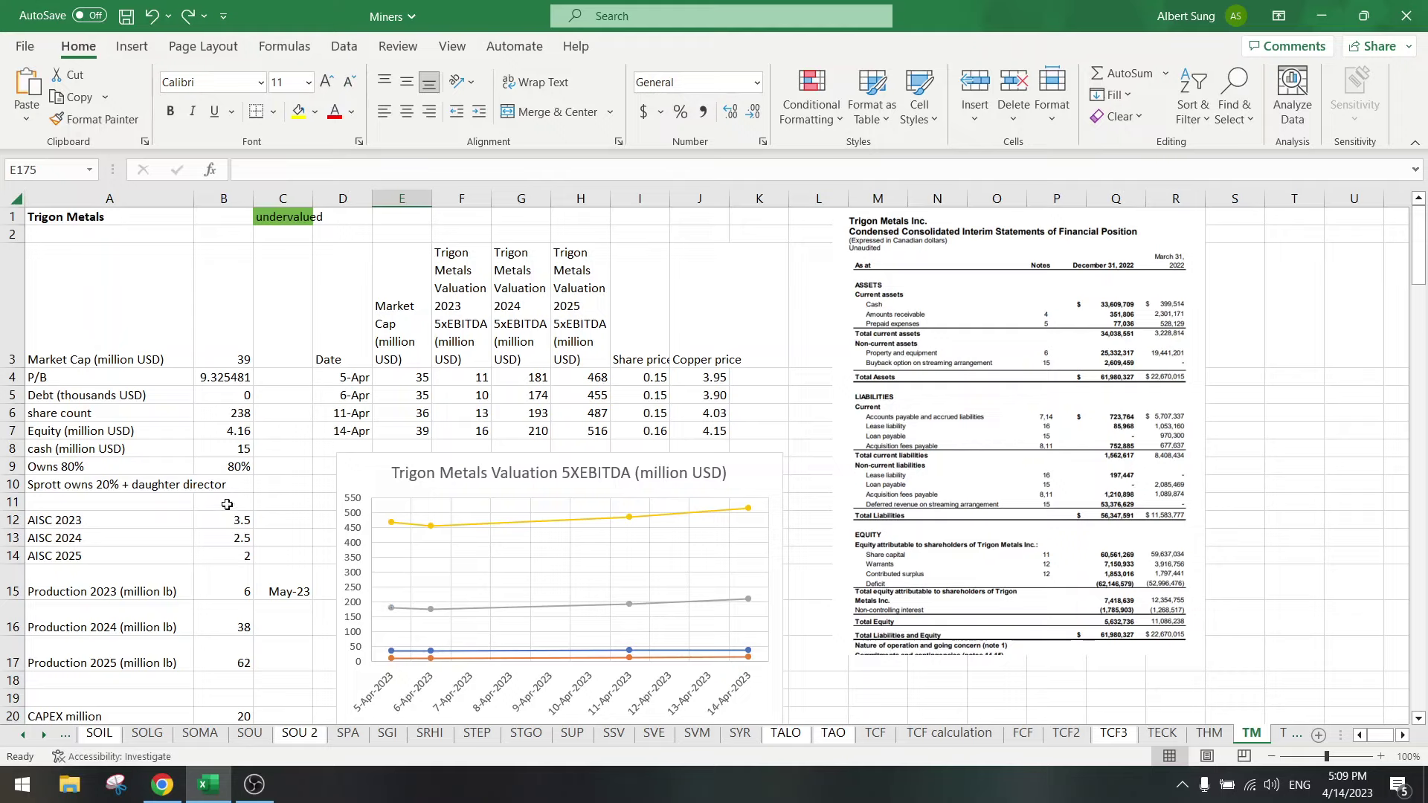
Review the statement of financial position and the 14-Apr market cap formula in E7.
left_click(227, 505)
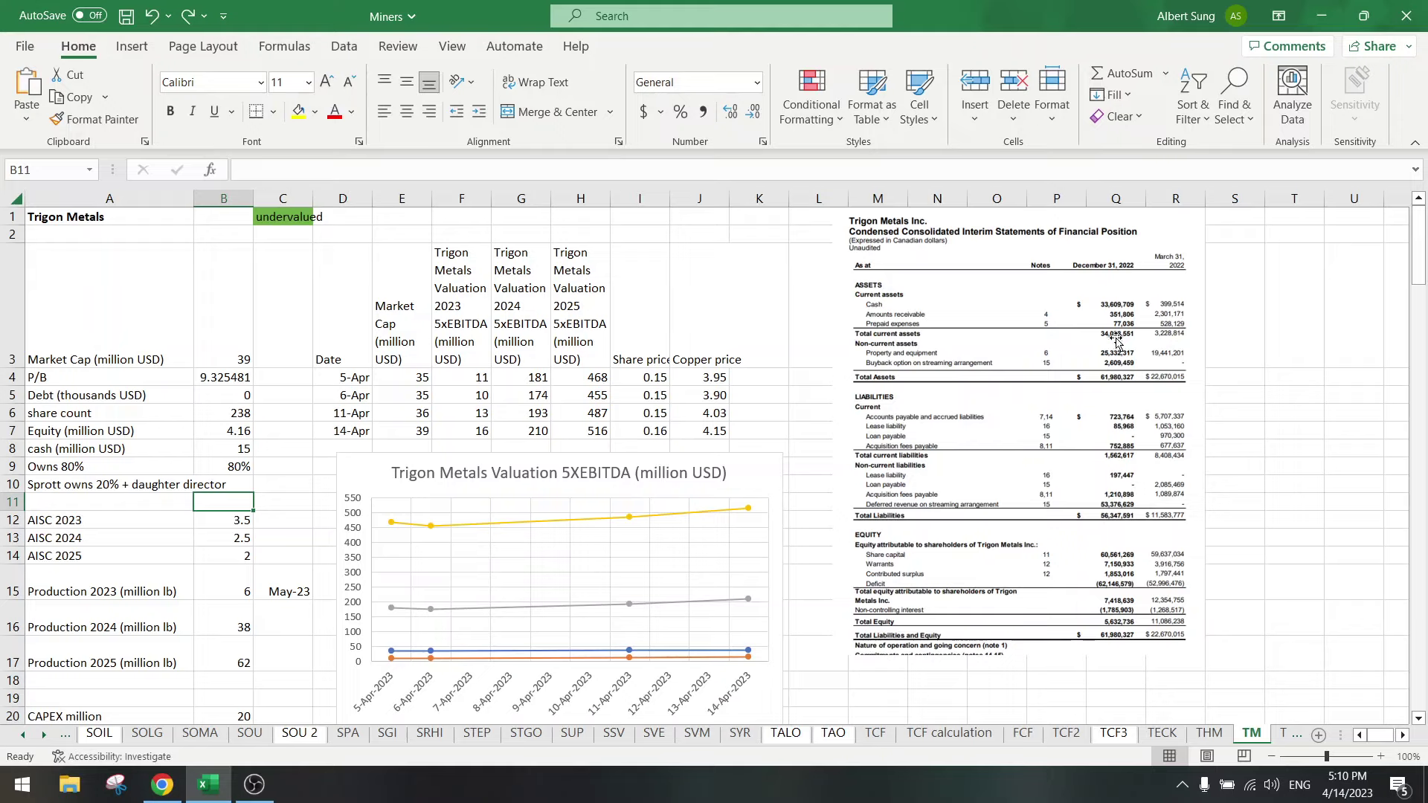
left_click(405, 430)
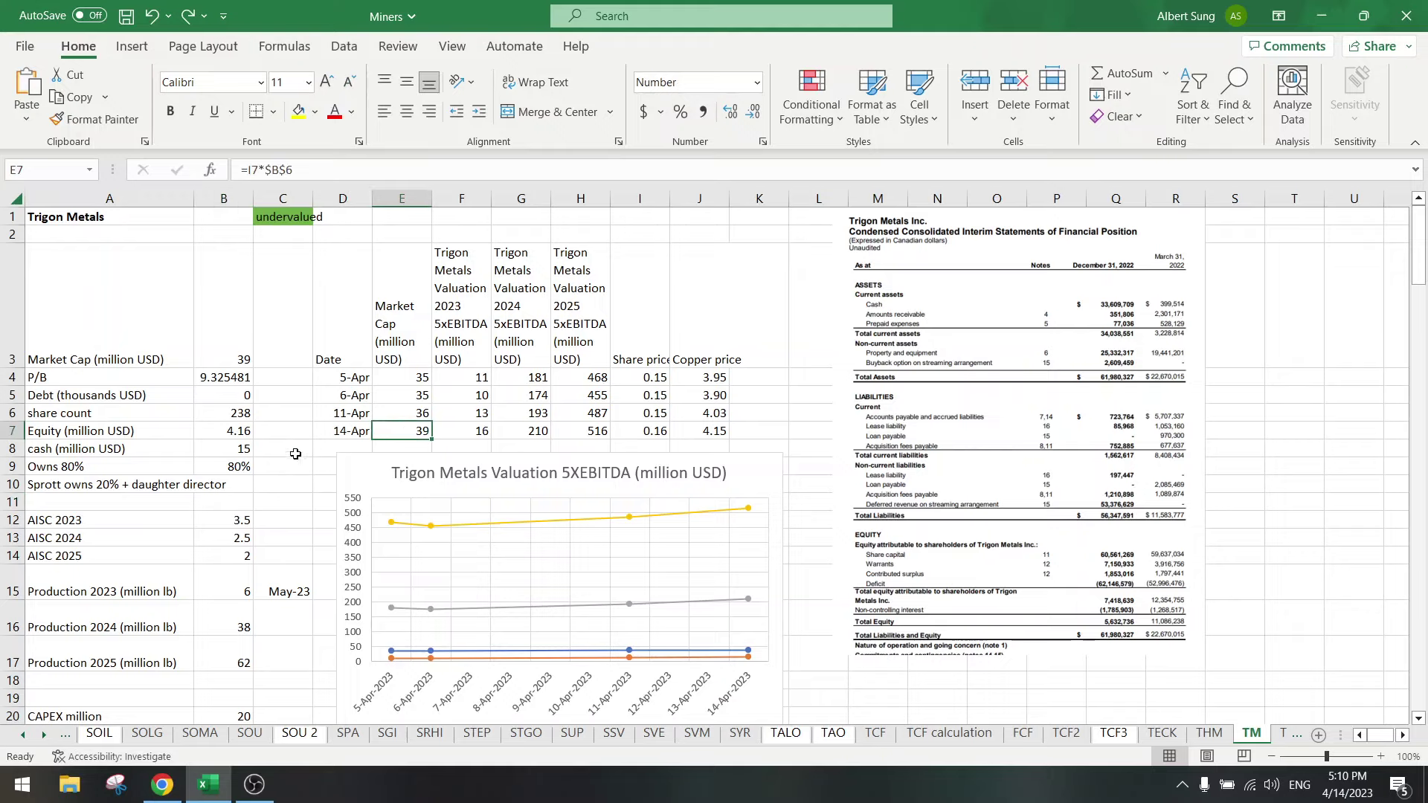
left_click(279, 433)
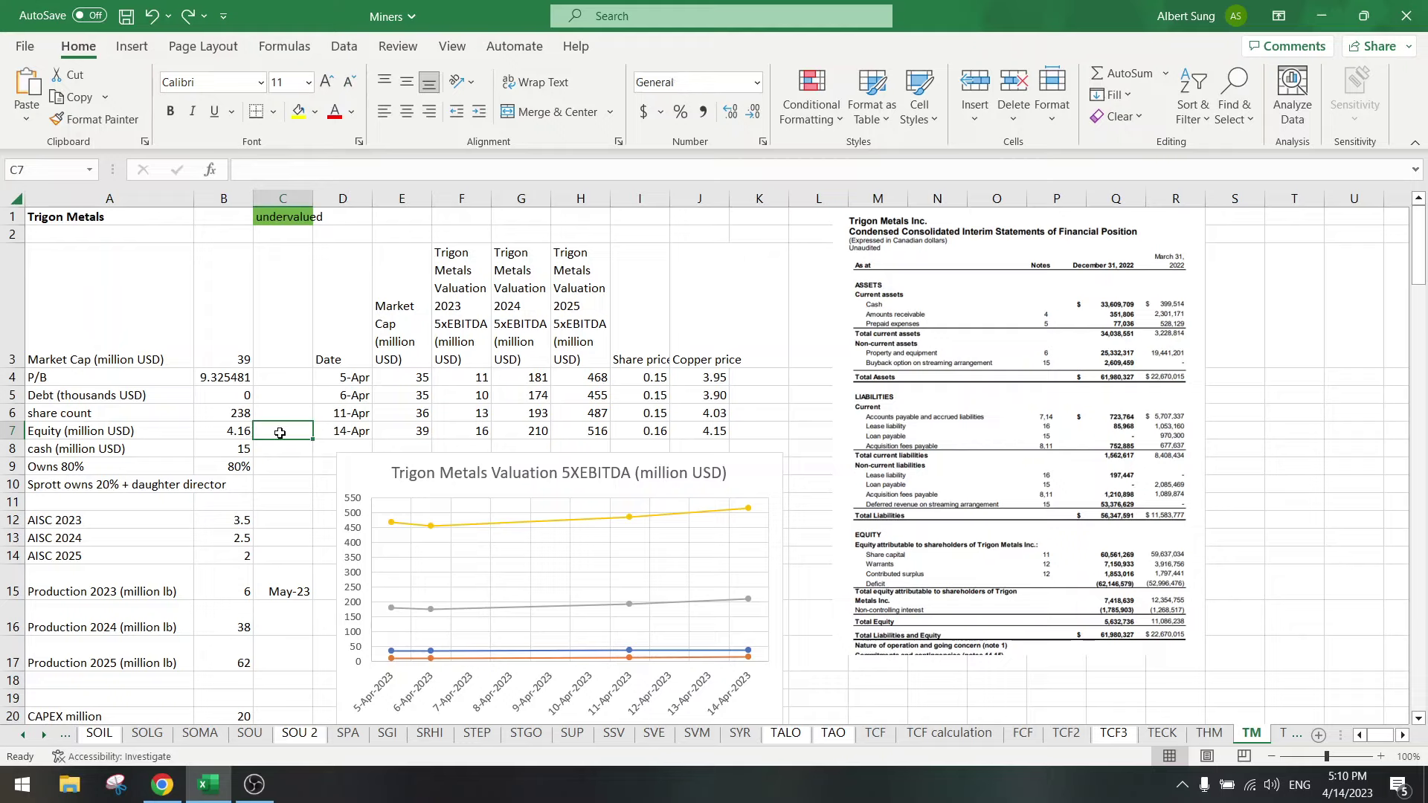